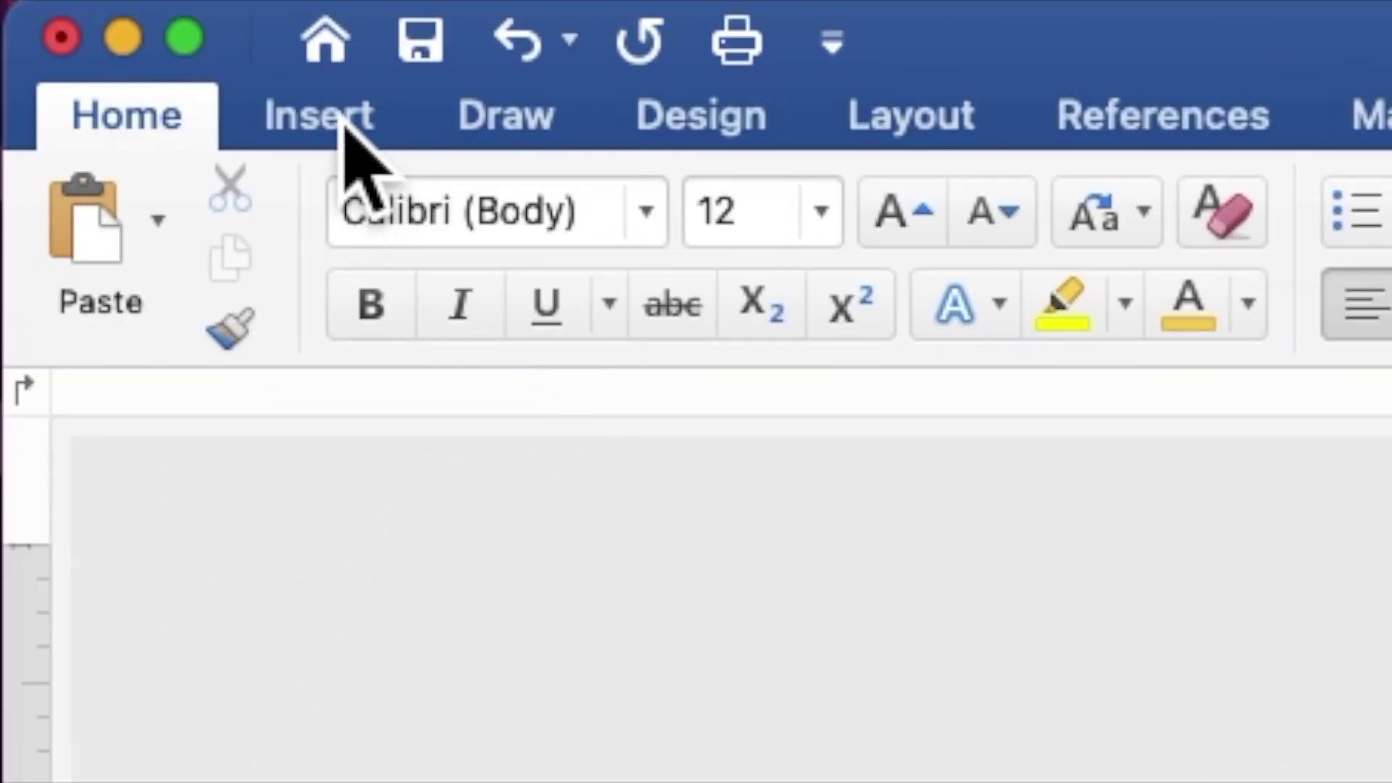
# - Insert gold background.jpg from the Desktop's Champagne Gold folder onto the page
pyautogui.click(345, 119)
pyautogui.click(699, 225)
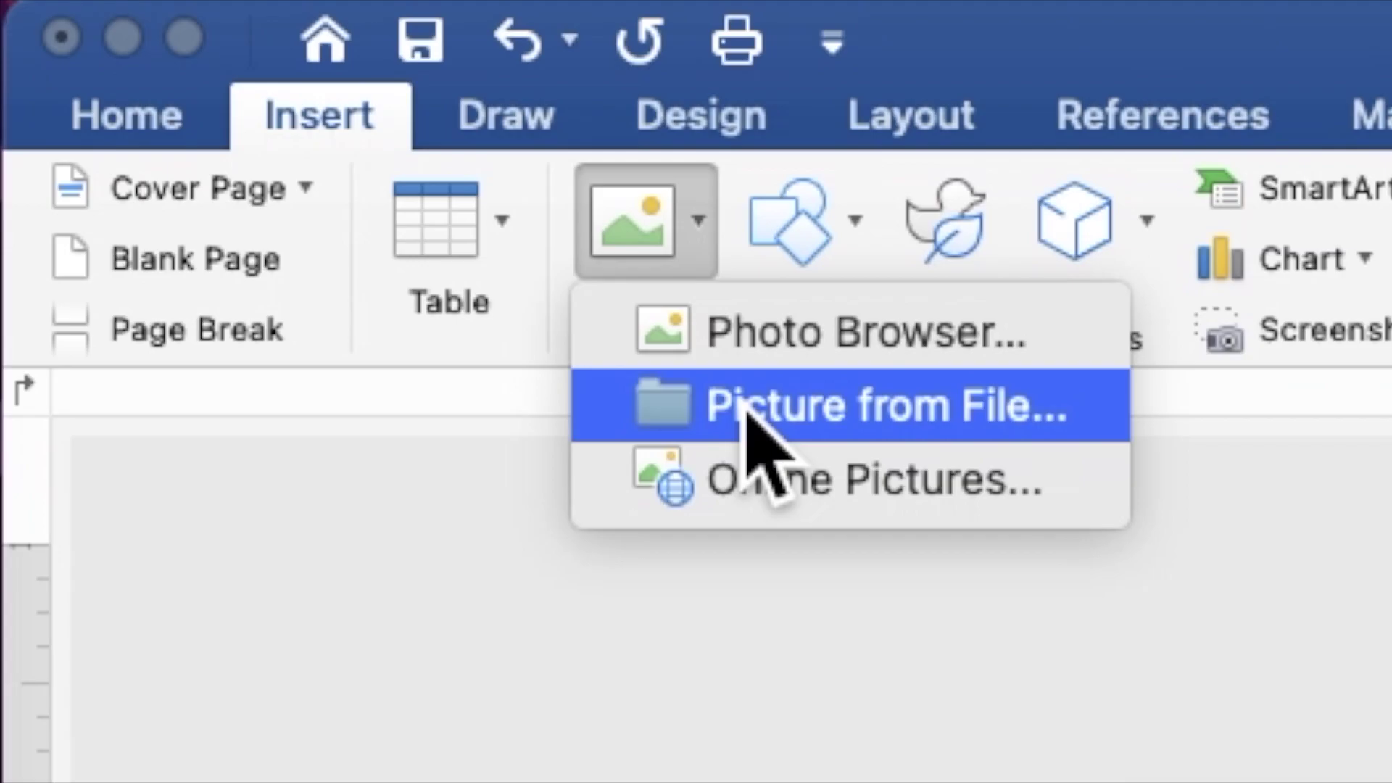
pyautogui.click(746, 405)
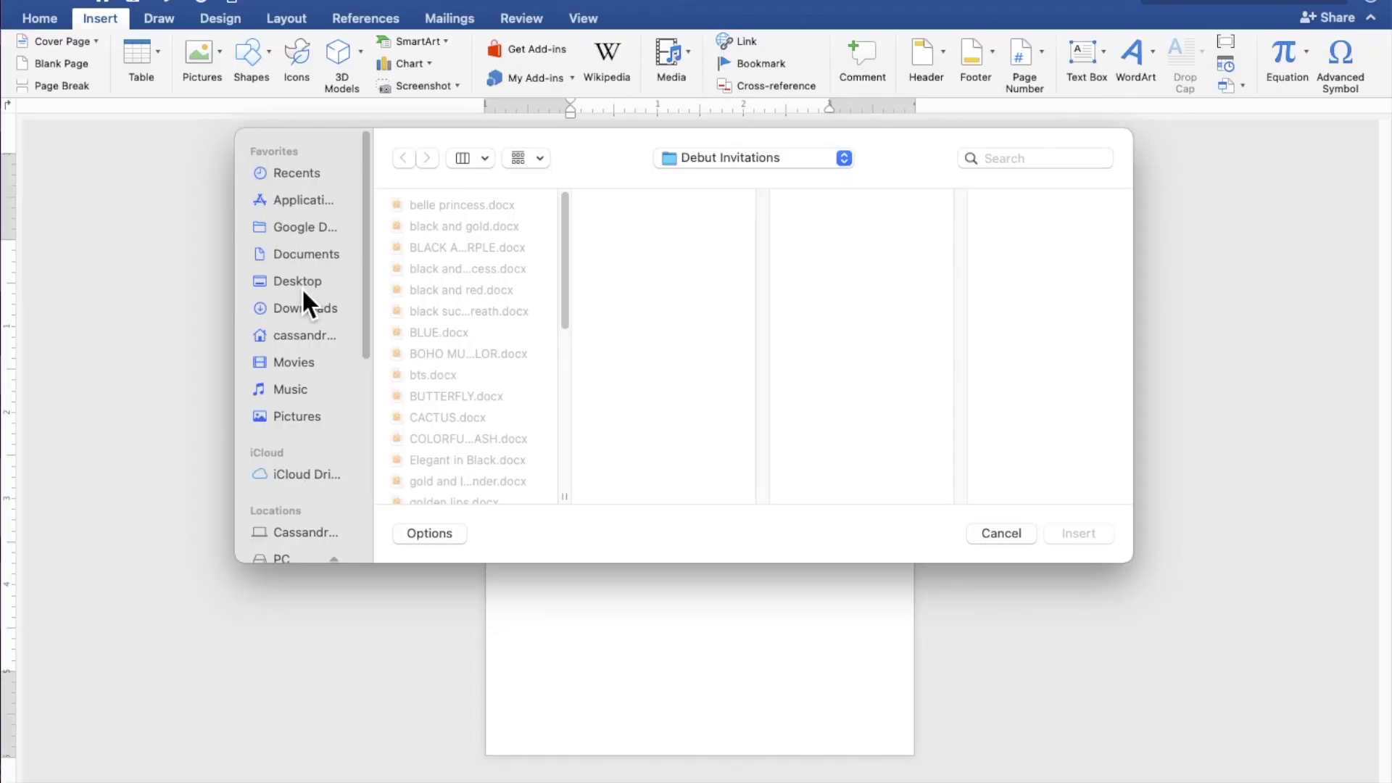
pyautogui.click(300, 285)
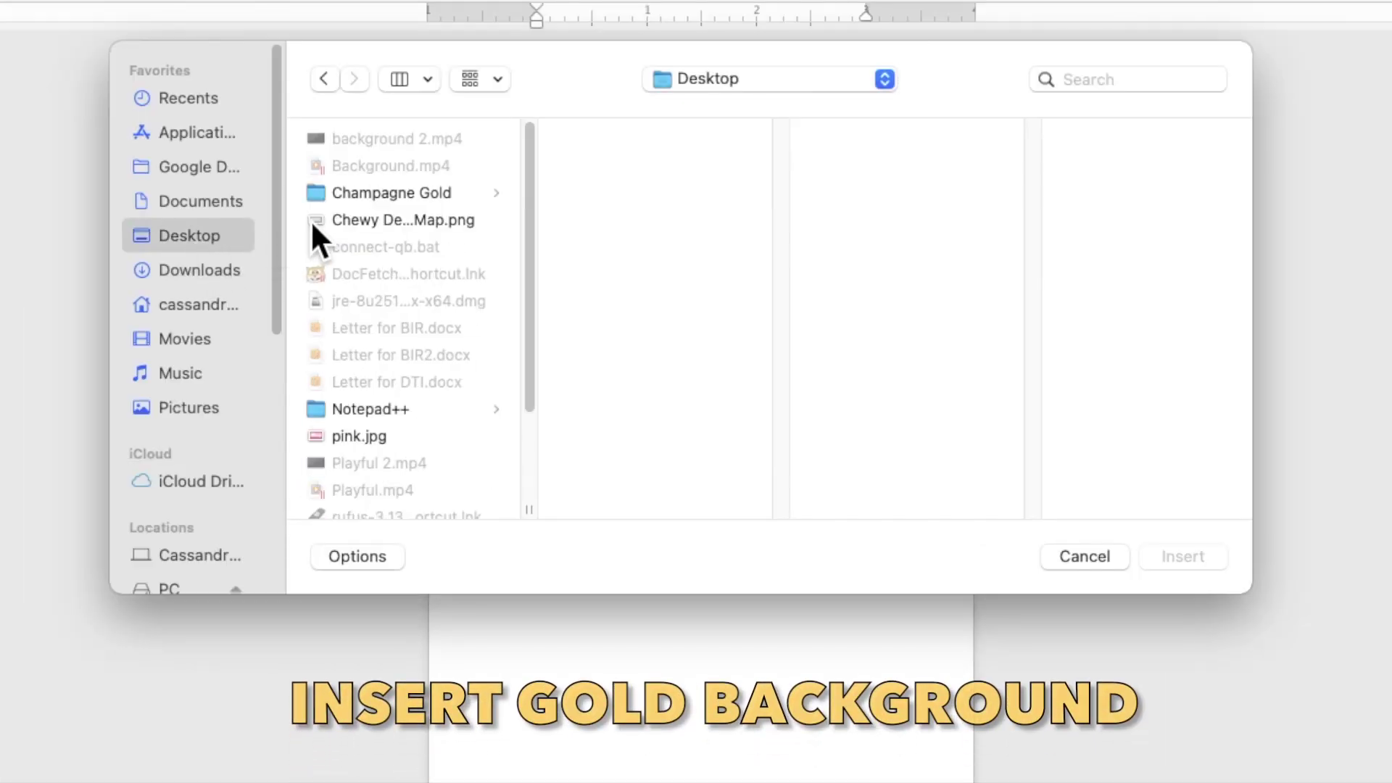
pyautogui.click(361, 199)
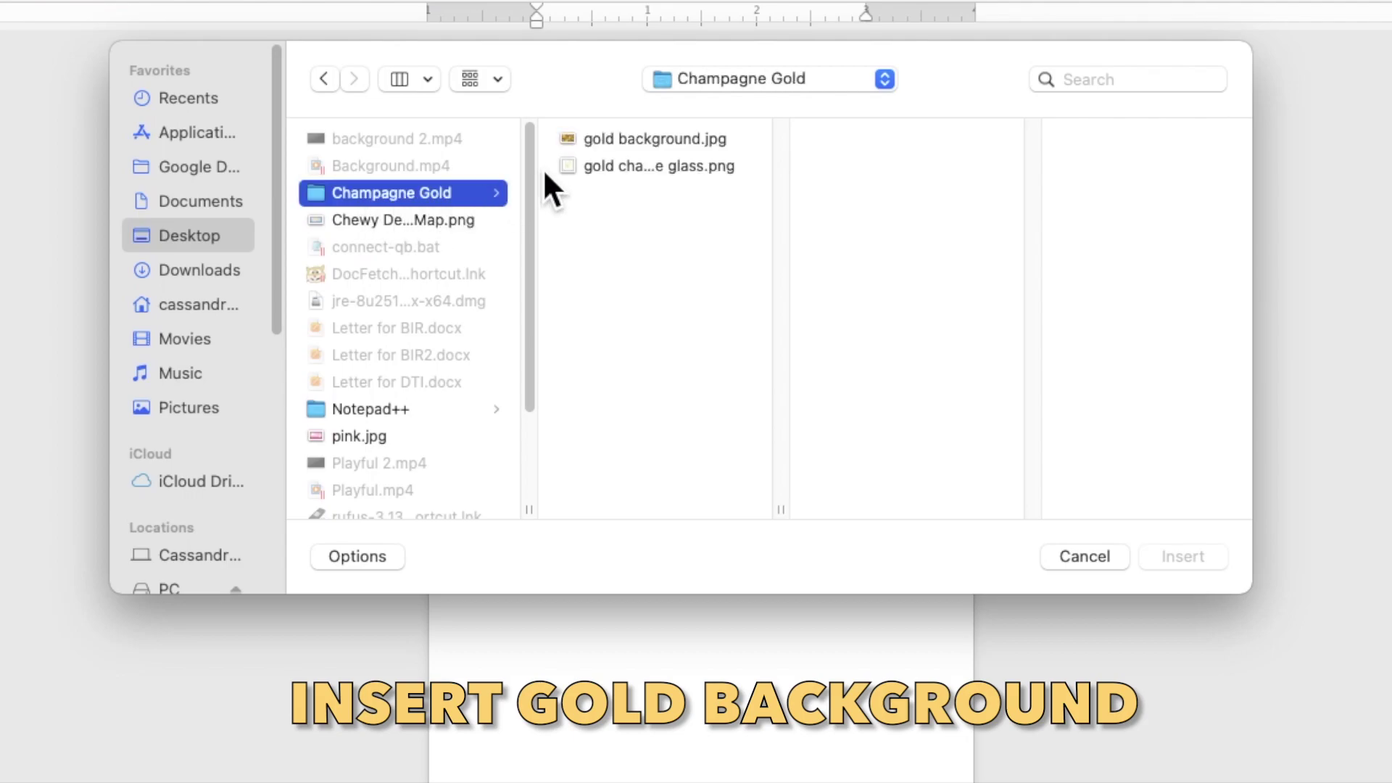
pyautogui.click(611, 141)
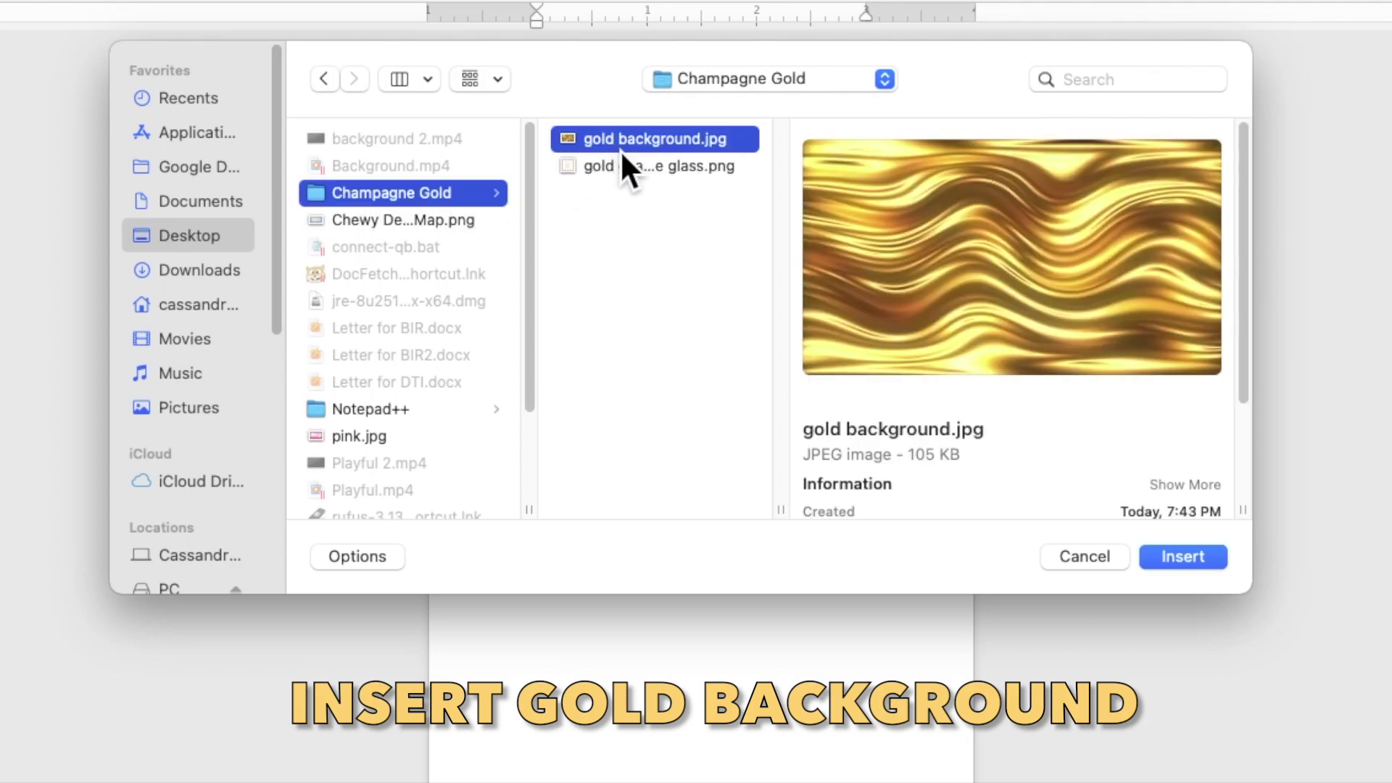
pyautogui.click(1184, 558)
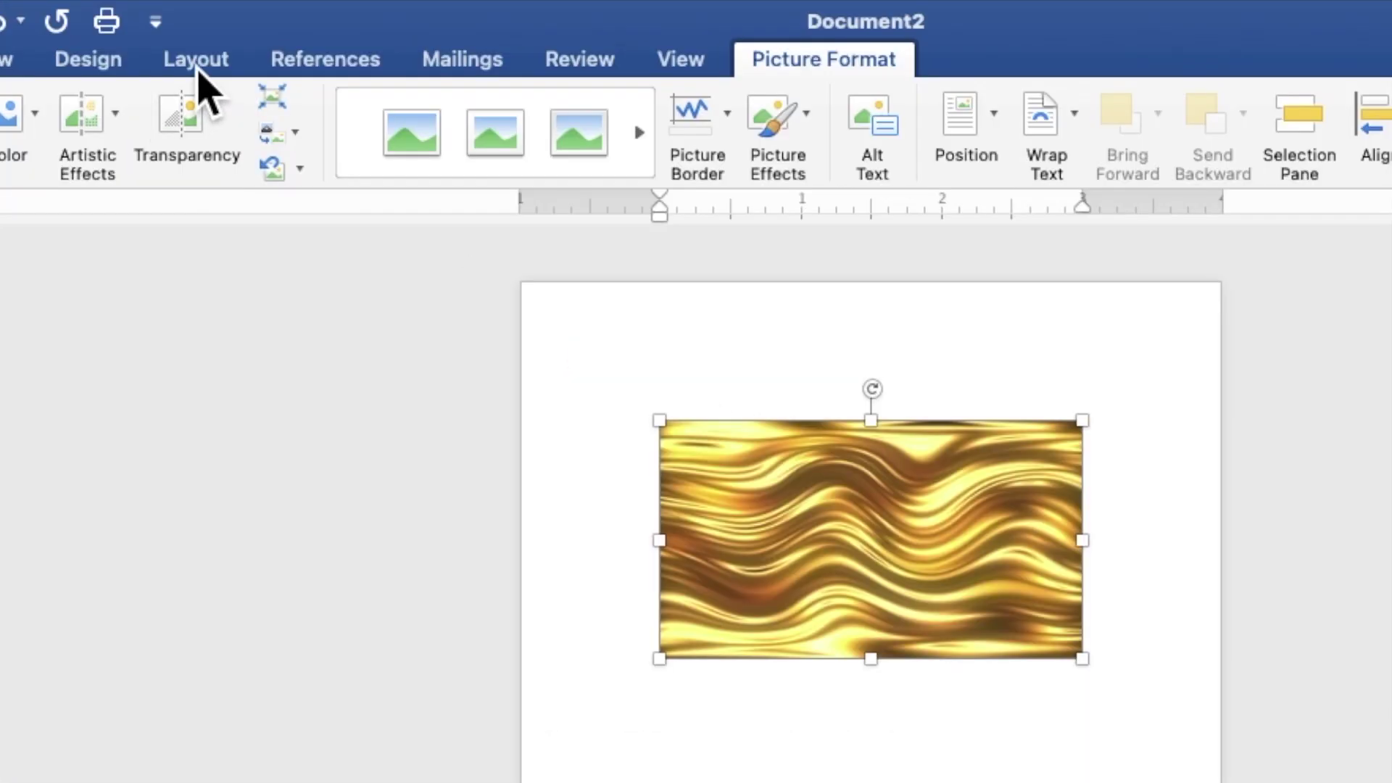
# - Set the gold picture's text wrapping to Behind Text
pyautogui.click(198, 64)
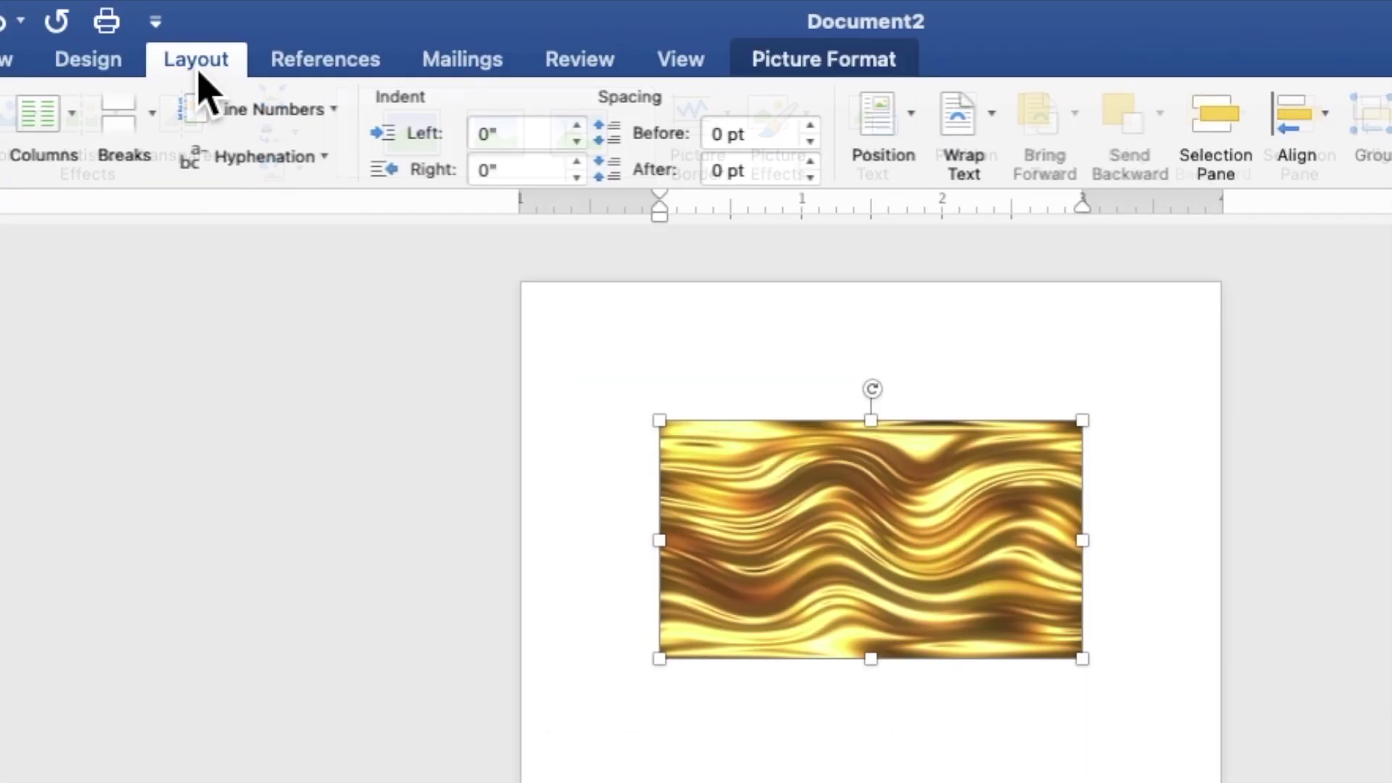
pyautogui.click(979, 141)
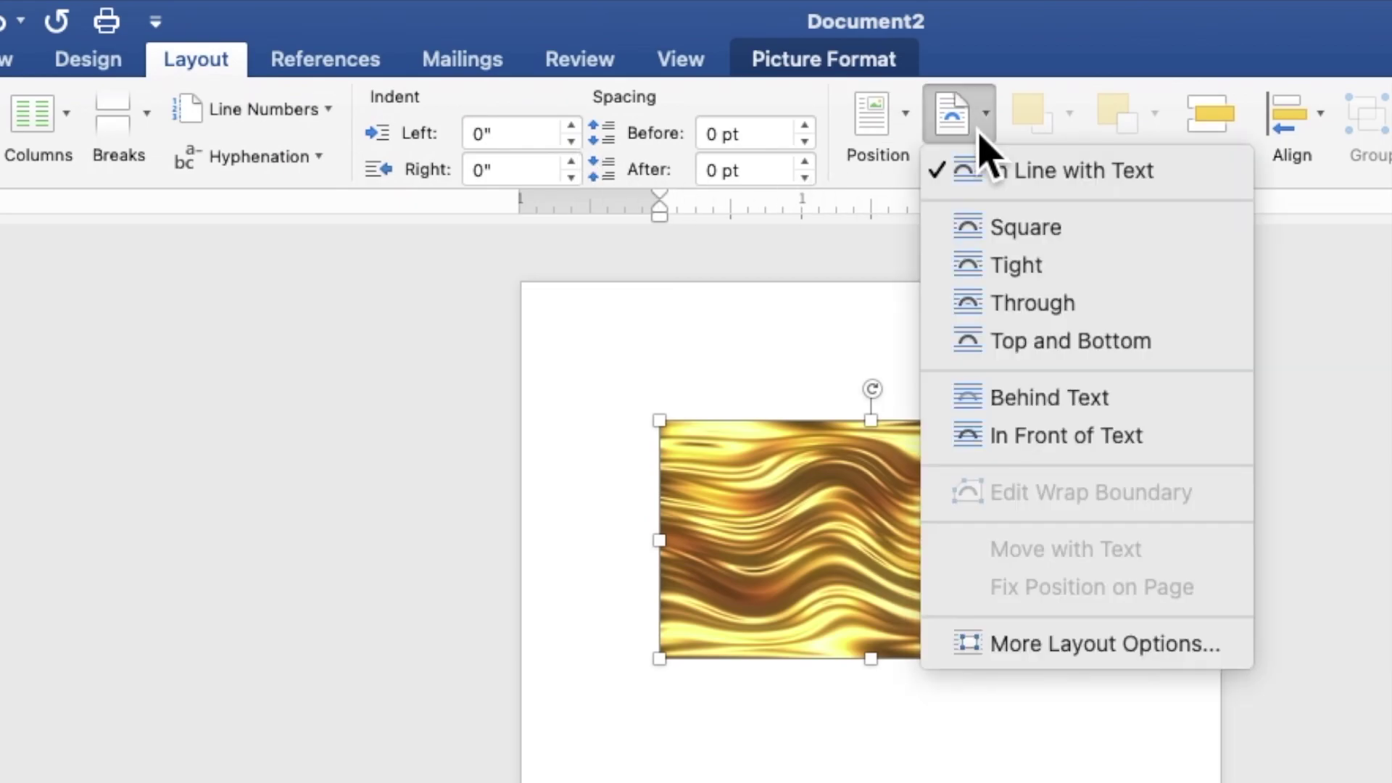
pyautogui.click(1029, 404)
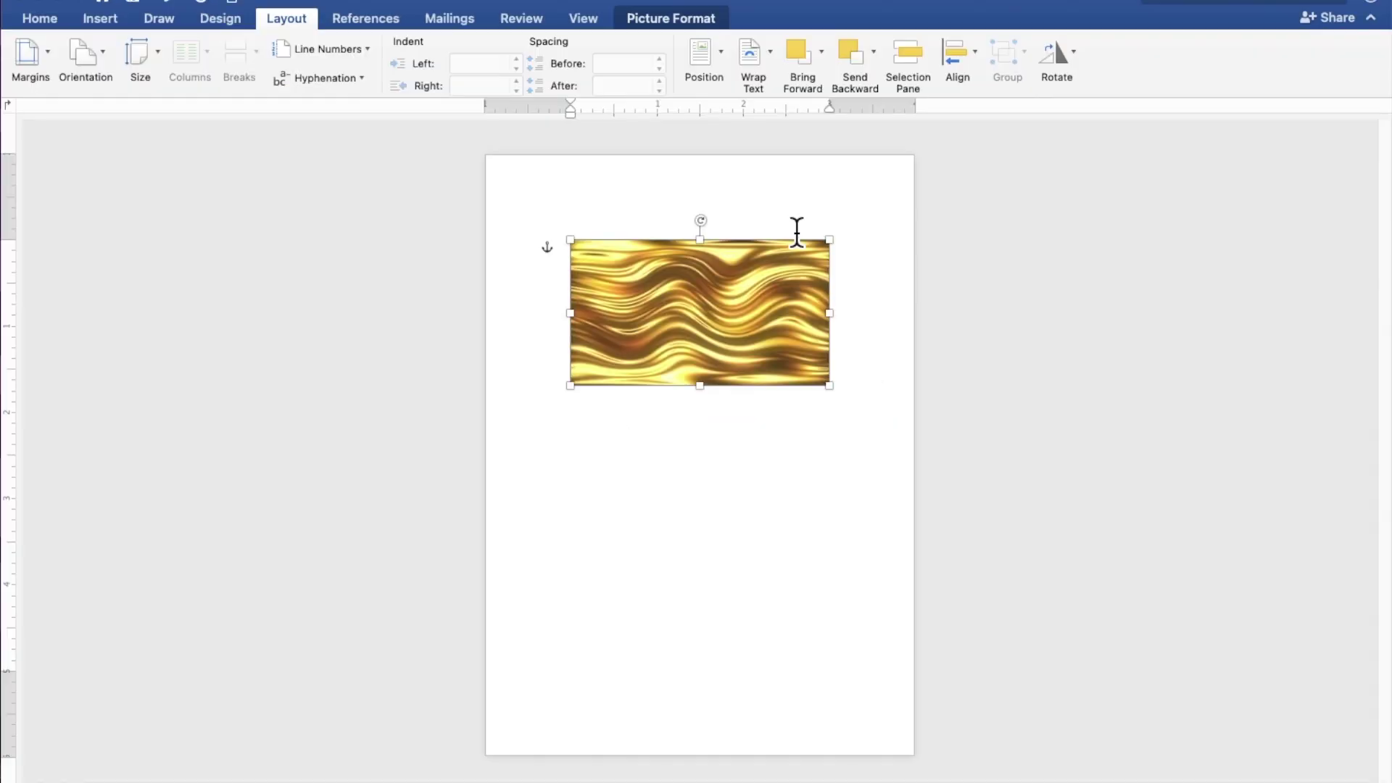
# - Rotate the gold background upright, align it top-left, and stretch it edge to edge
pyautogui.moveTo(700, 221); pyautogui.dragTo(809, 320)
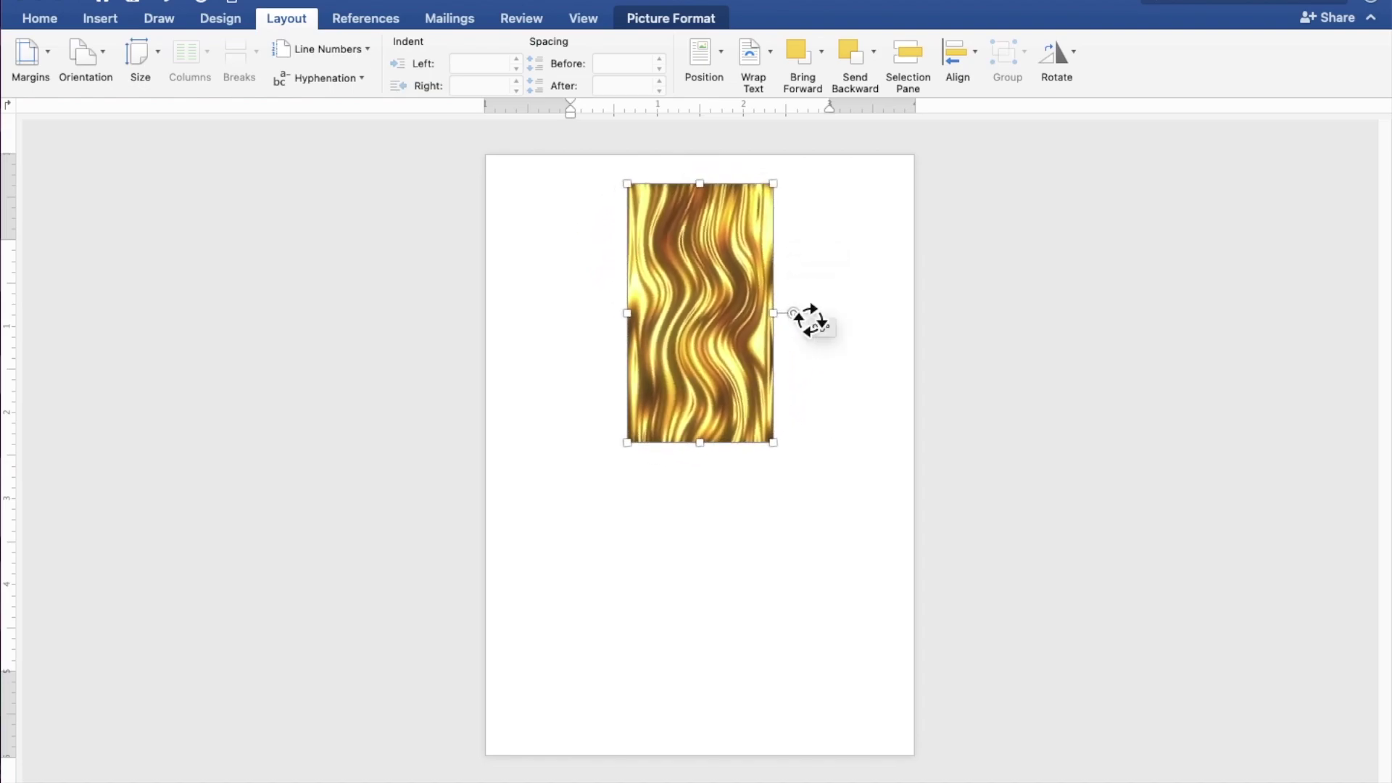
pyautogui.moveTo(750, 297); pyautogui.dragTo(607, 271)
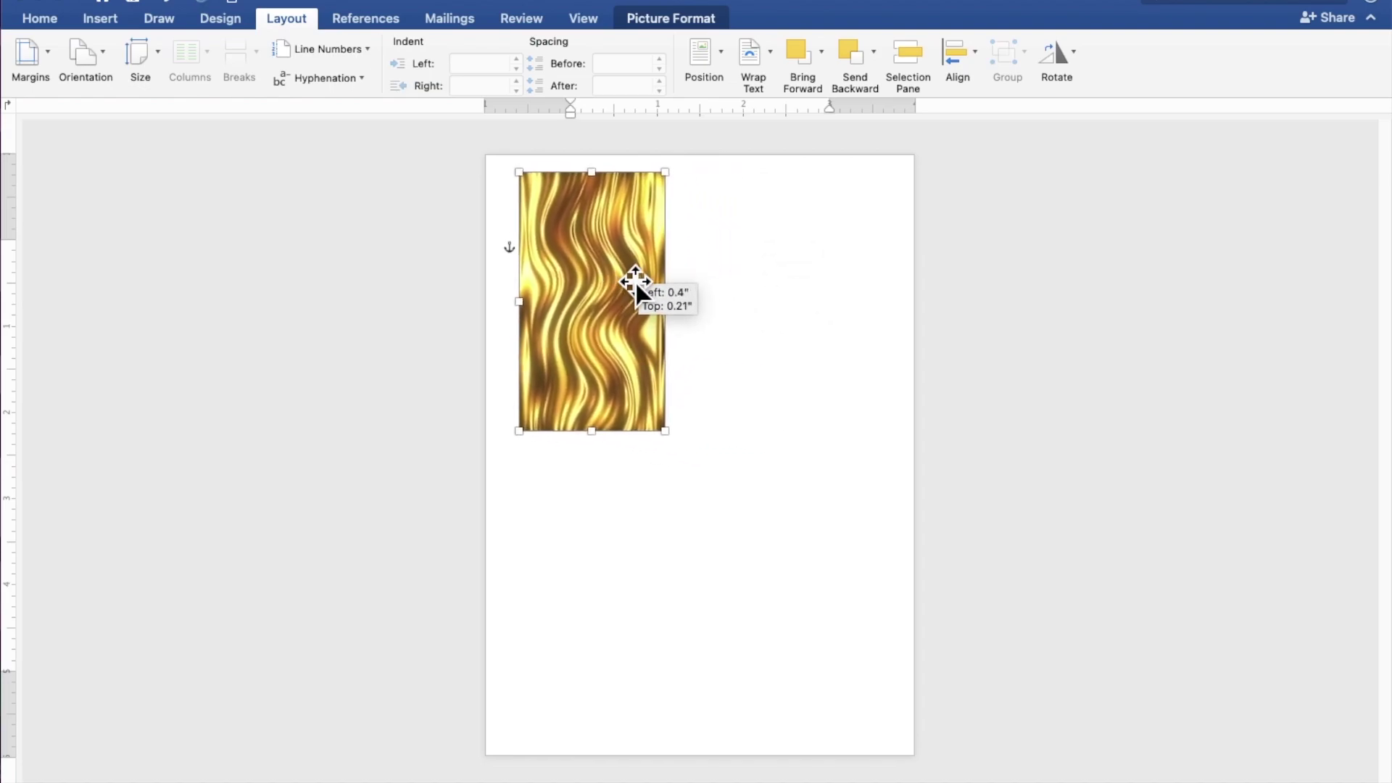
pyautogui.moveTo(608, 271); pyautogui.dragTo(607, 264)
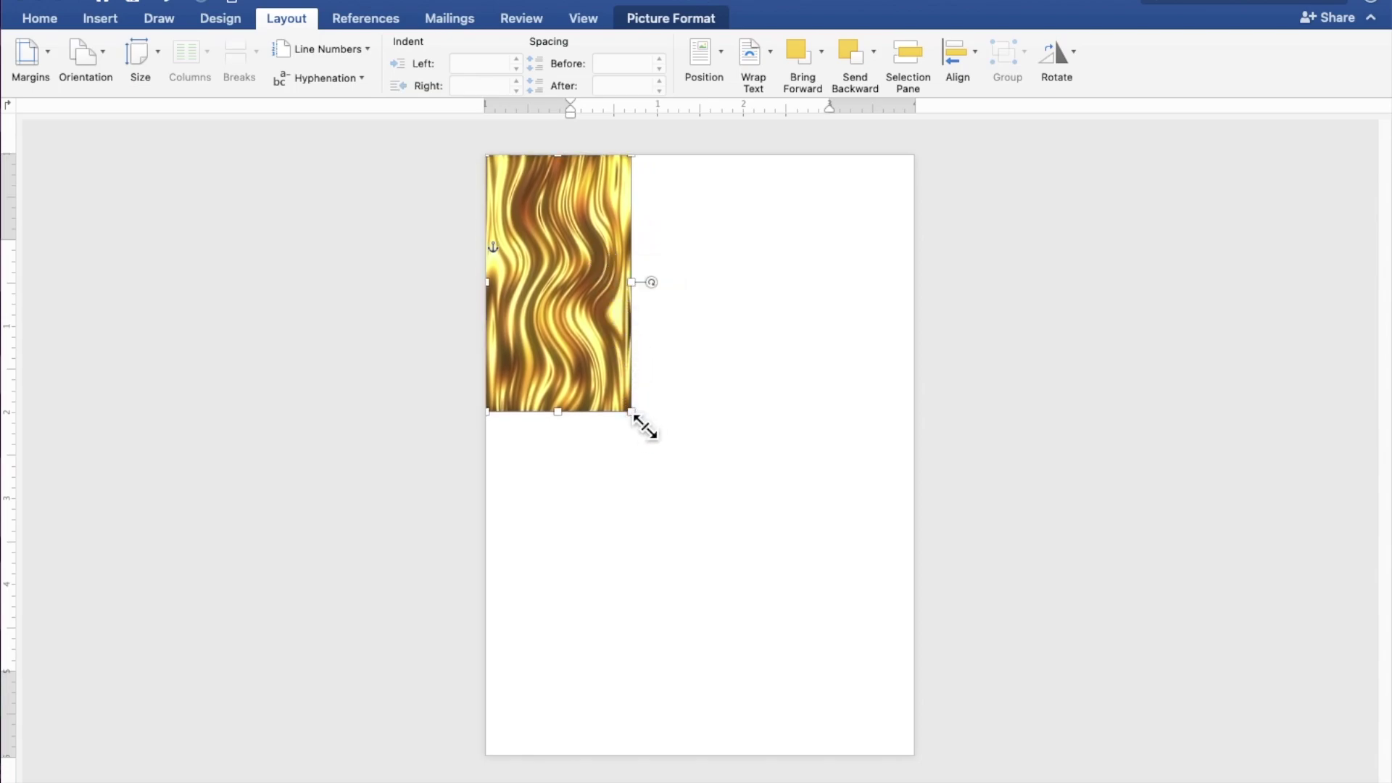
pyautogui.moveTo(645, 428); pyautogui.dragTo(841, 738)
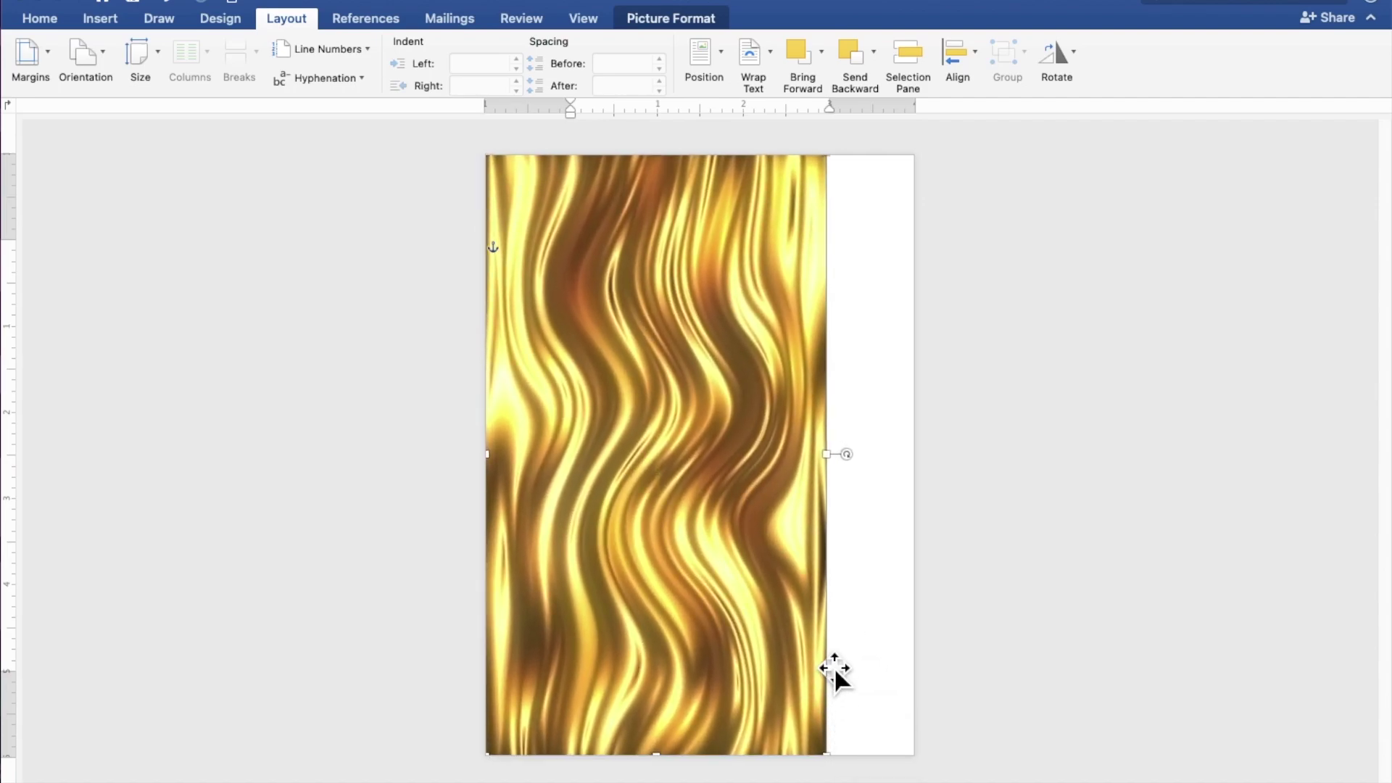
pyautogui.moveTo(844, 469); pyautogui.dragTo(930, 468)
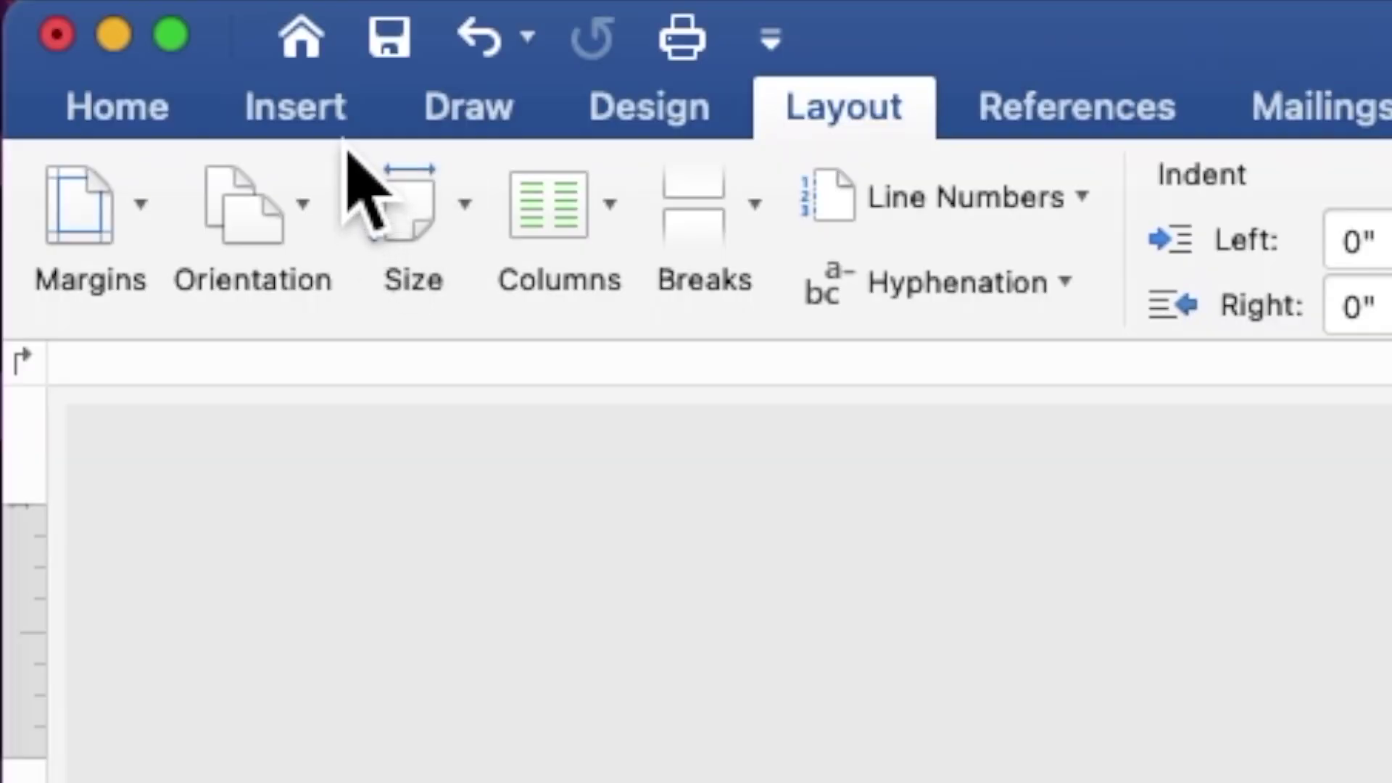
pyautogui.click(114, 24)
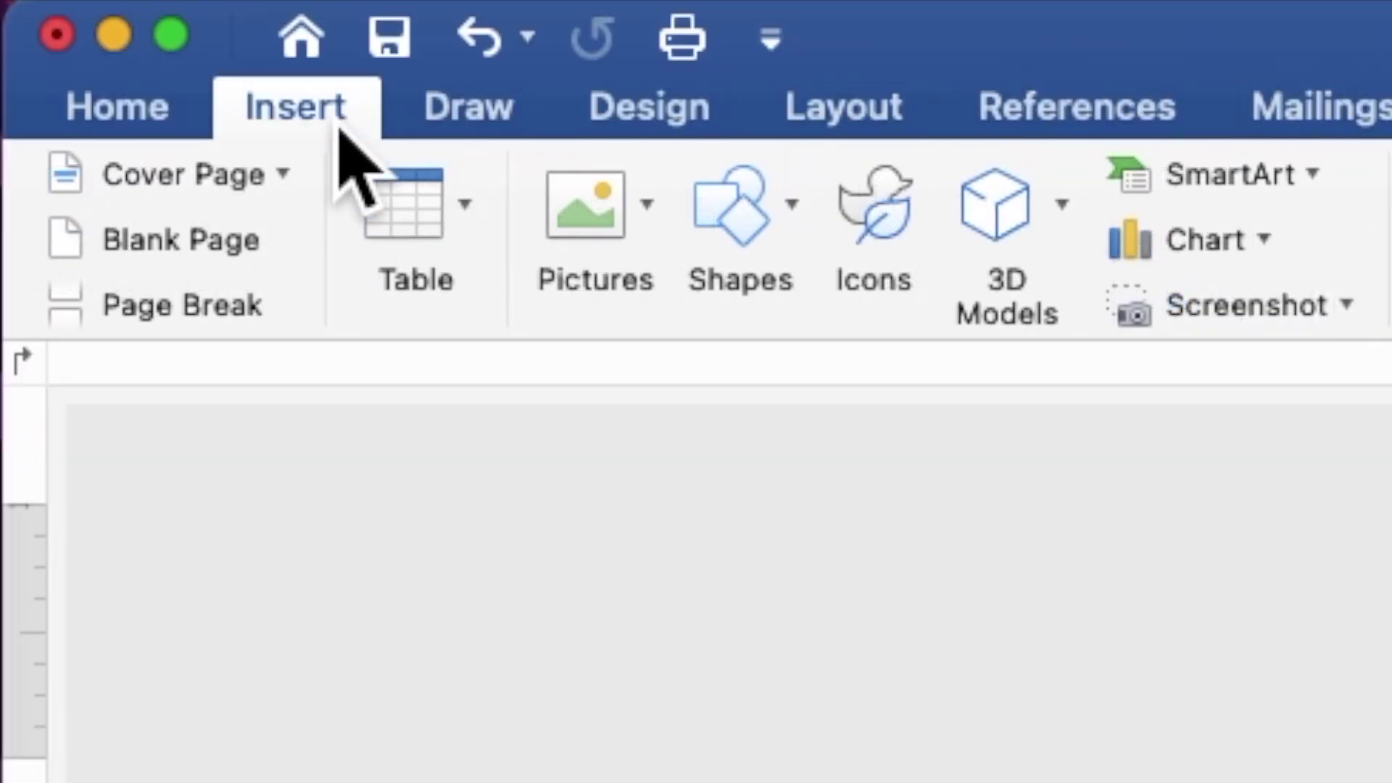
# - Draw a large rectangle over the gold page with black fill and no outline
pyautogui.click(767, 221)
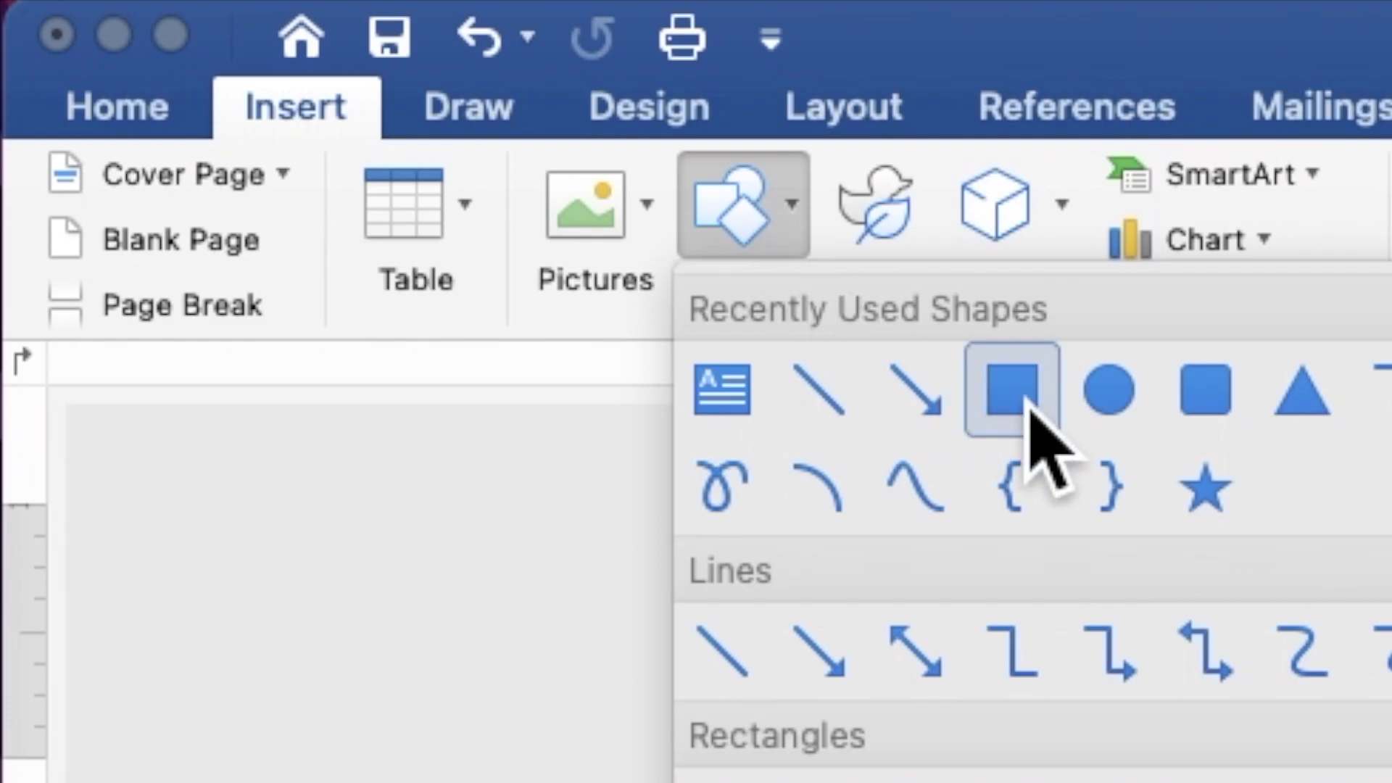
pyautogui.click(1022, 395)
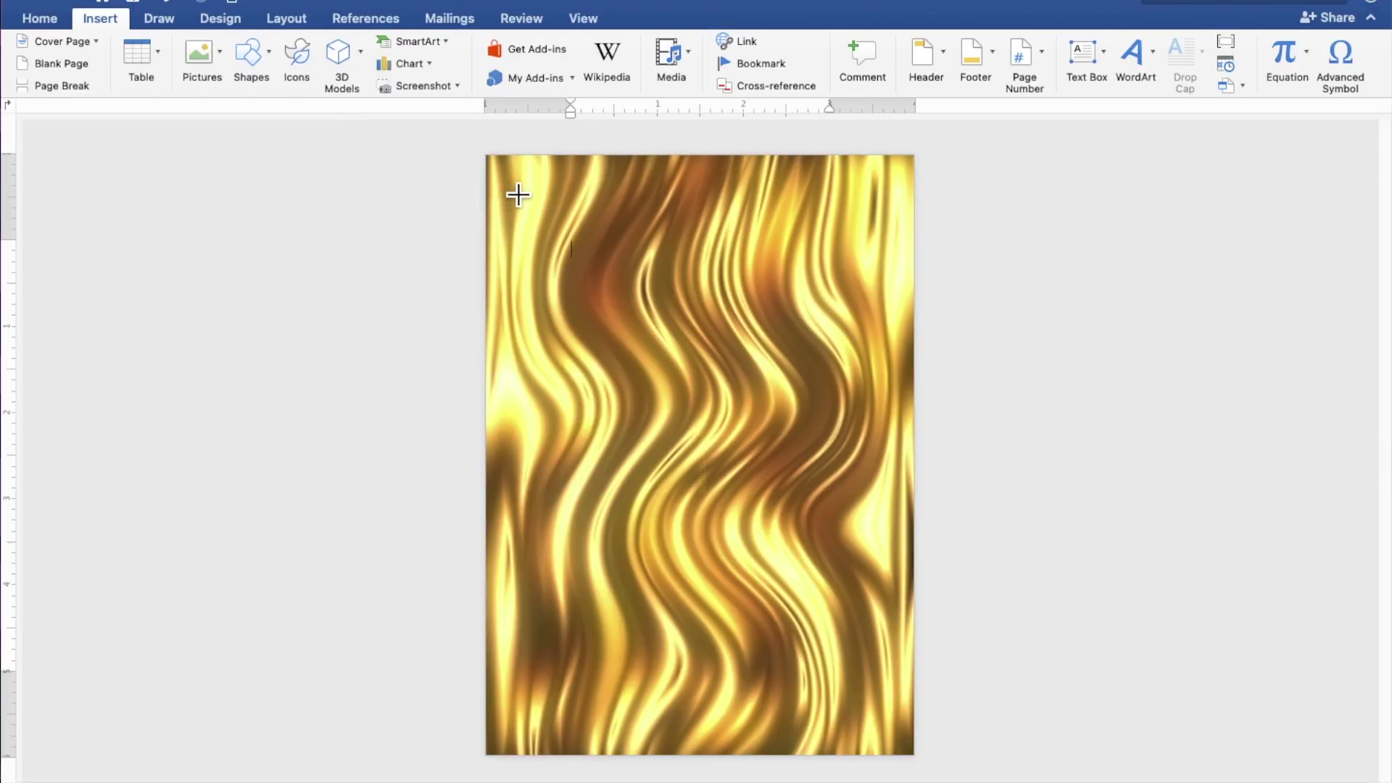
pyautogui.moveTo(508, 182); pyautogui.dragTo(876, 719)
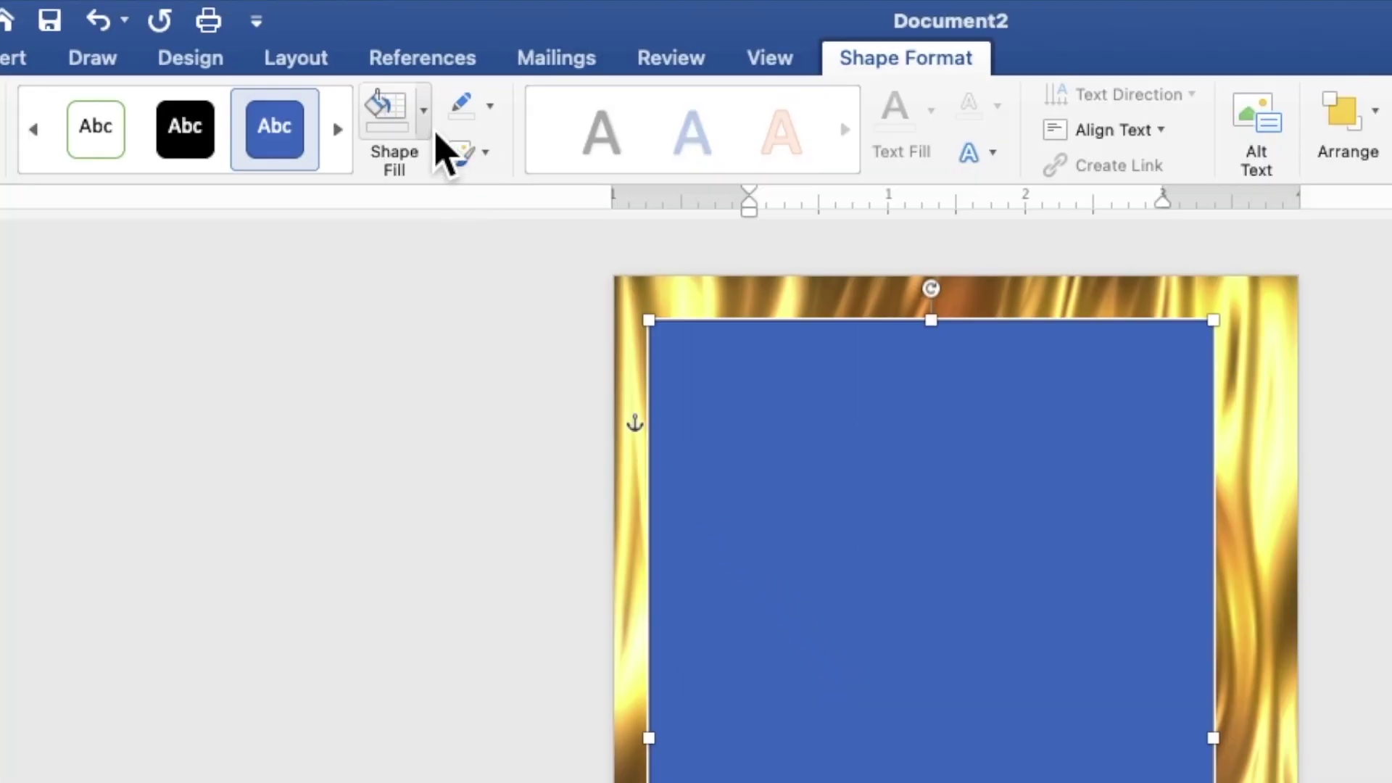
pyautogui.click(366, 52)
pyautogui.click(414, 266)
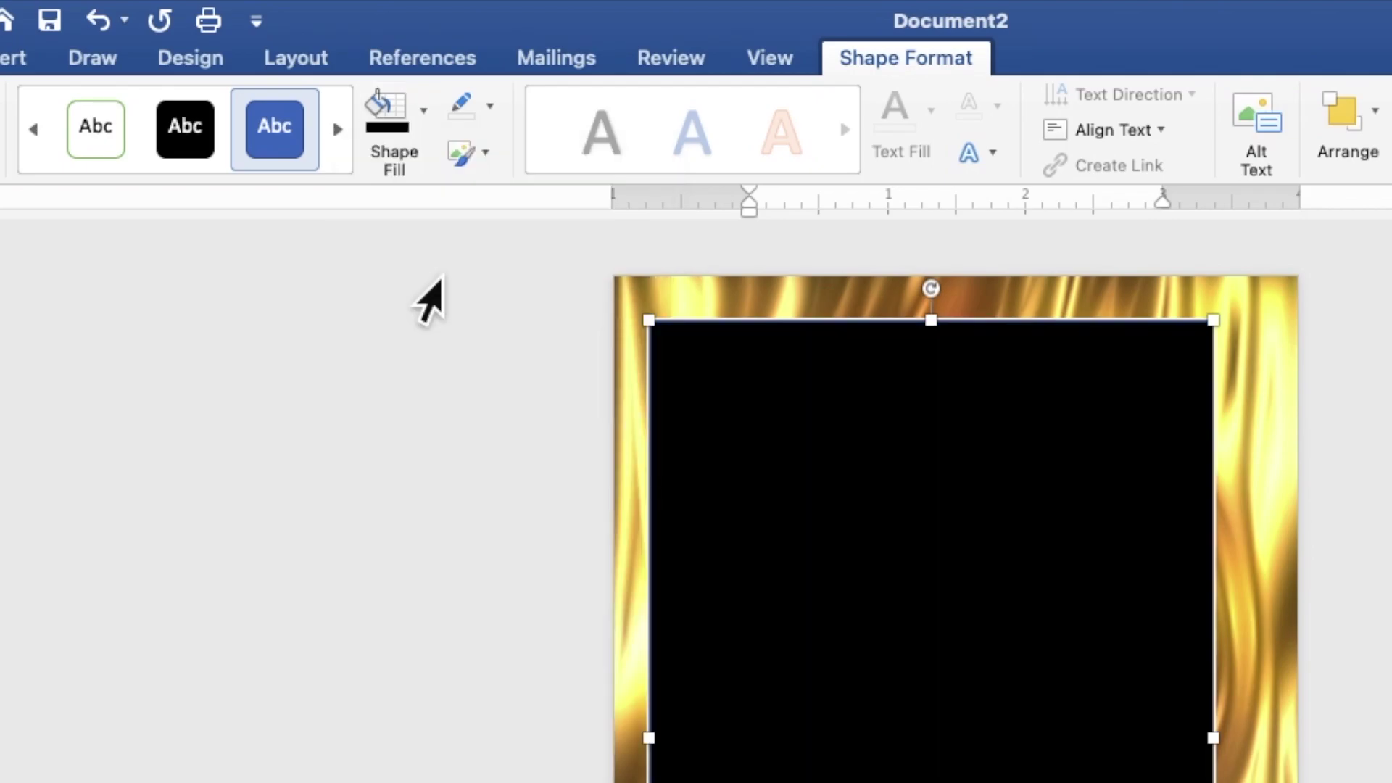
pyautogui.click(492, 120)
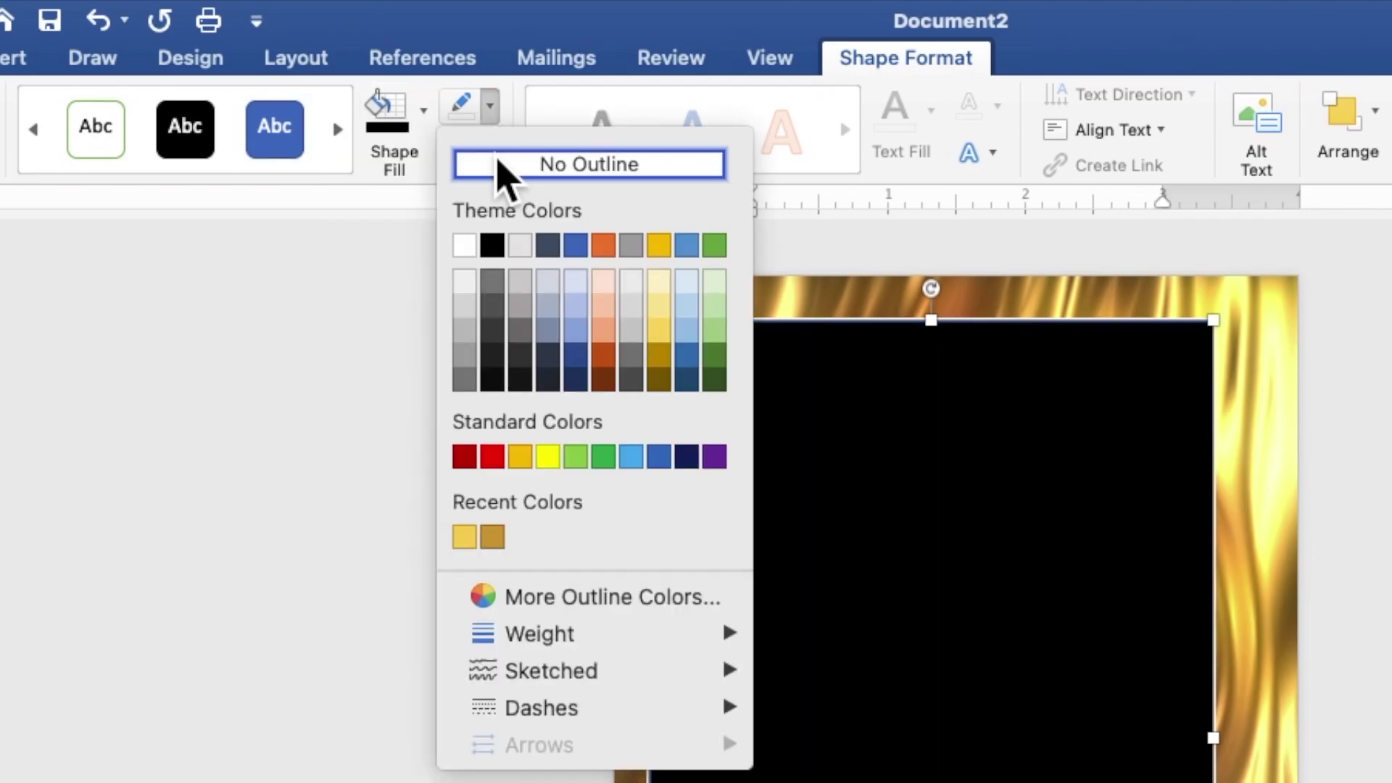
pyautogui.click(499, 169)
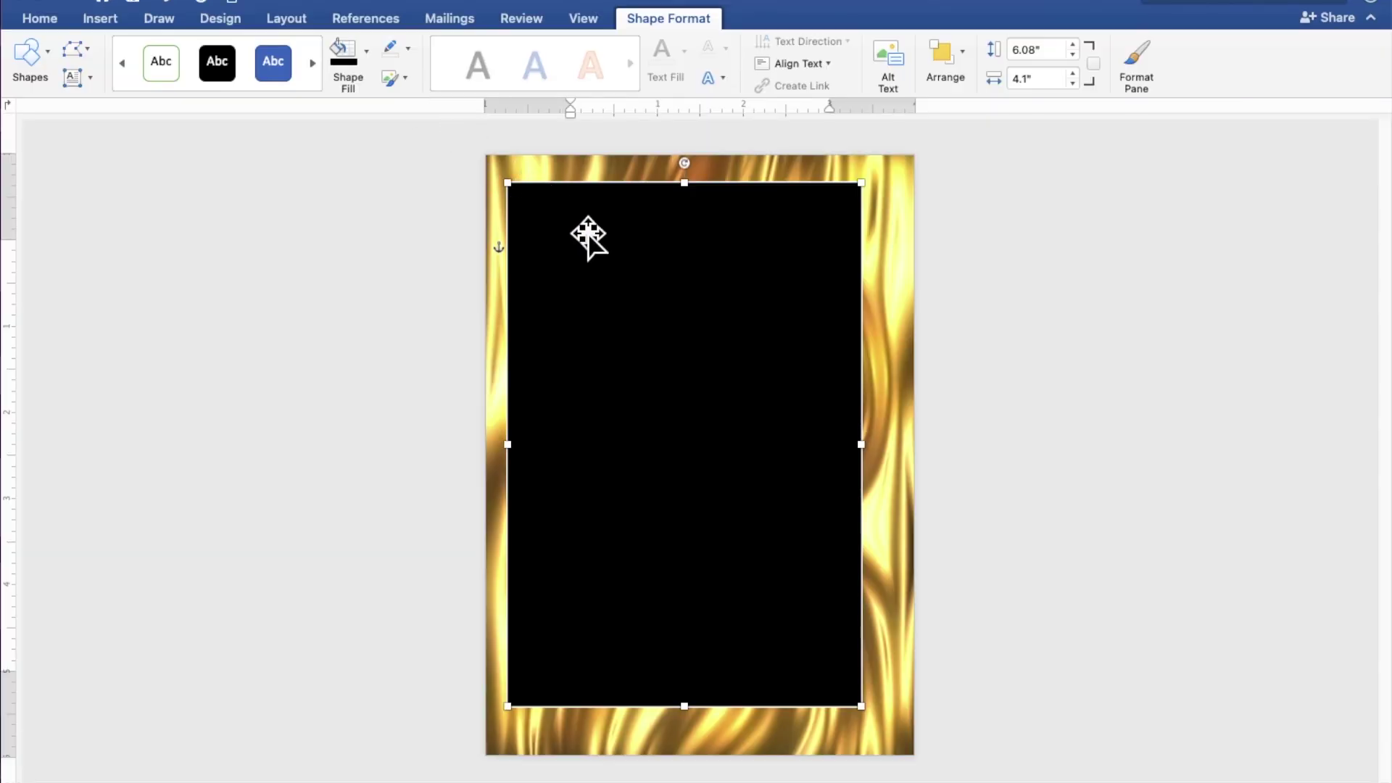
# - Adjust the black rectangle to about 4.28" x 6.32" so the gold border is even
pyautogui.moveTo(593, 233); pyautogui.dragTo(595, 234)
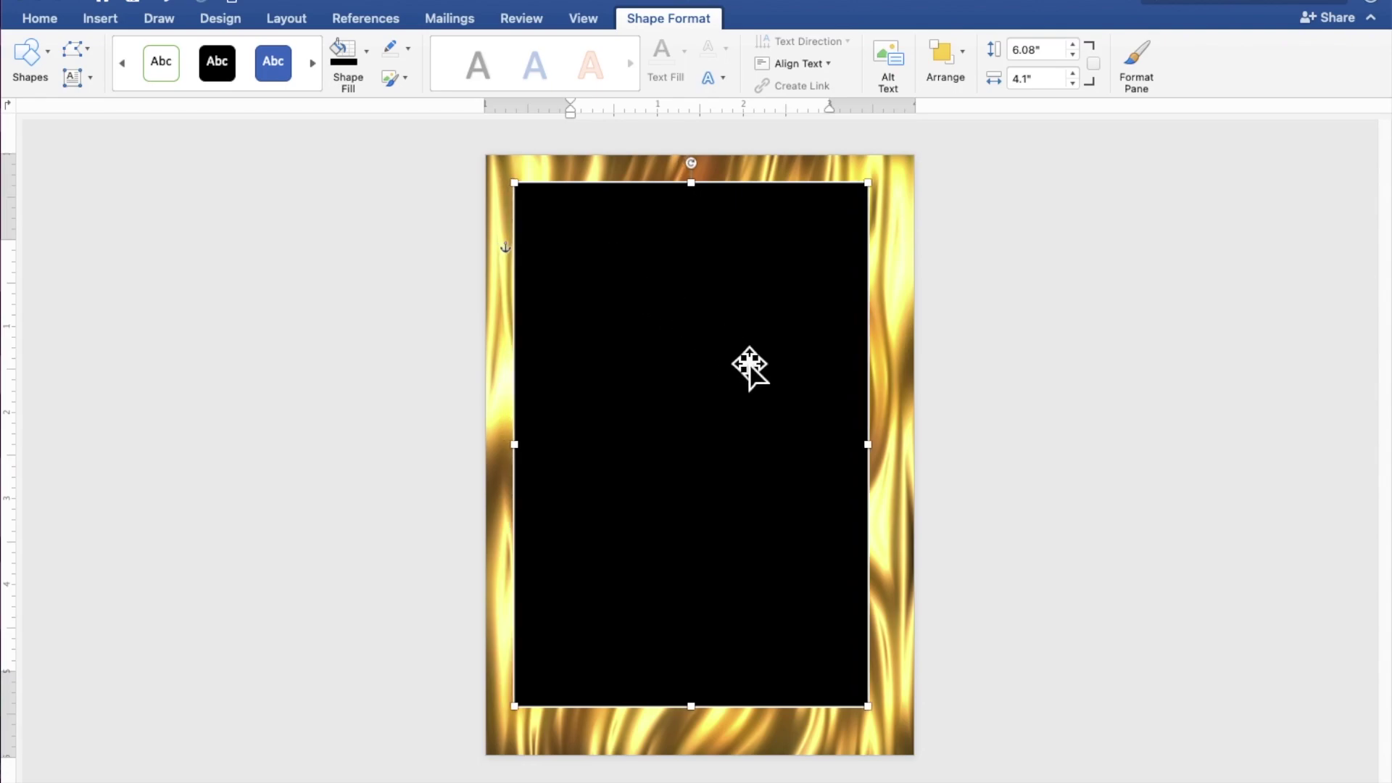
pyautogui.moveTo(877, 455); pyautogui.dragTo(899, 461)
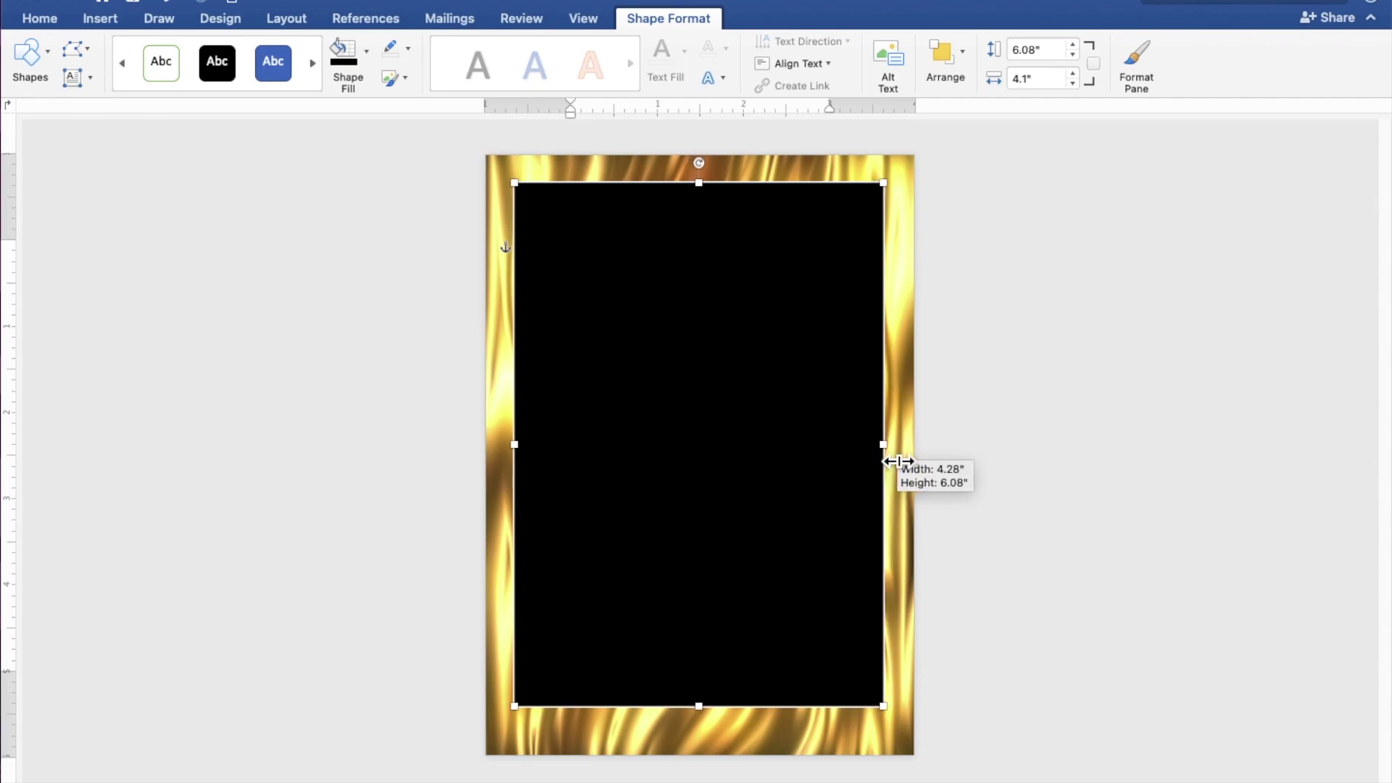
pyautogui.moveTo(719, 725); pyautogui.dragTo(711, 726)
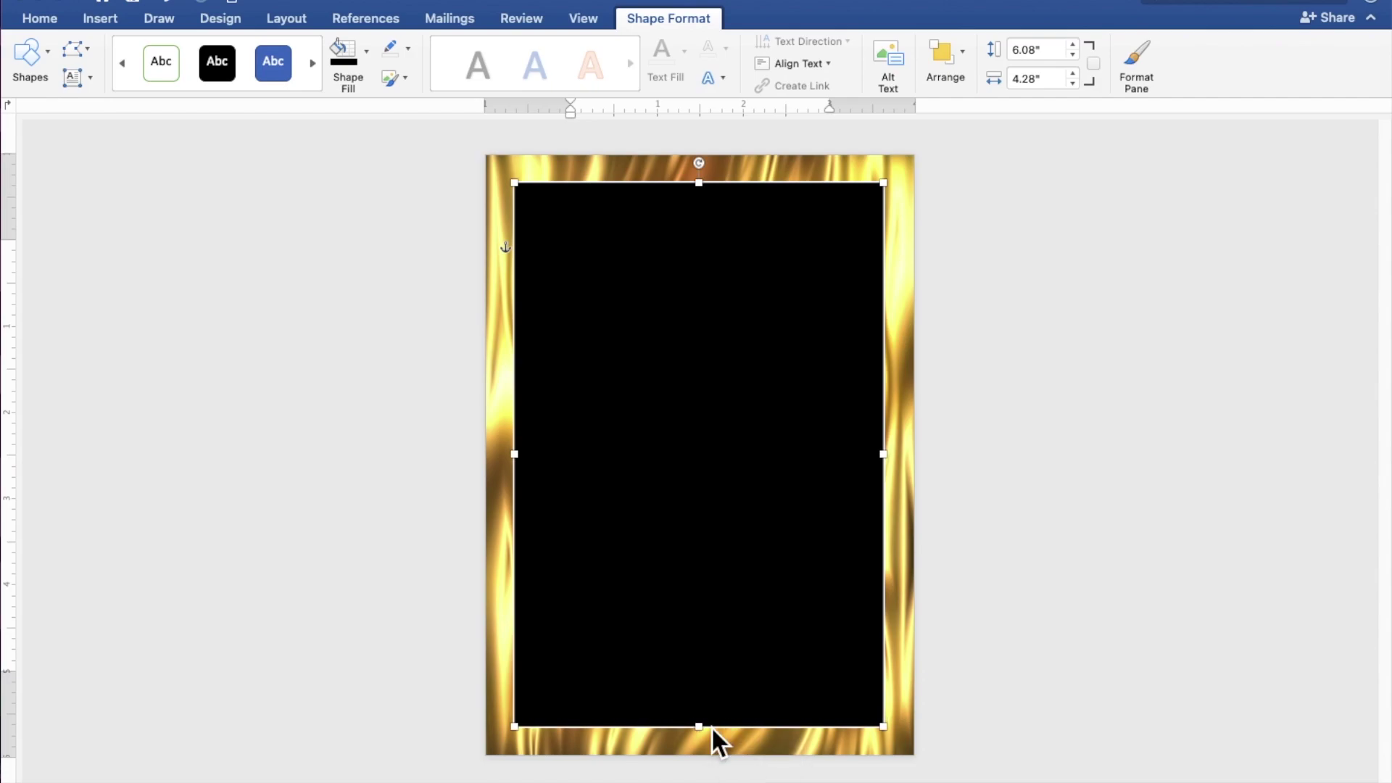
pyautogui.click(1073, 641)
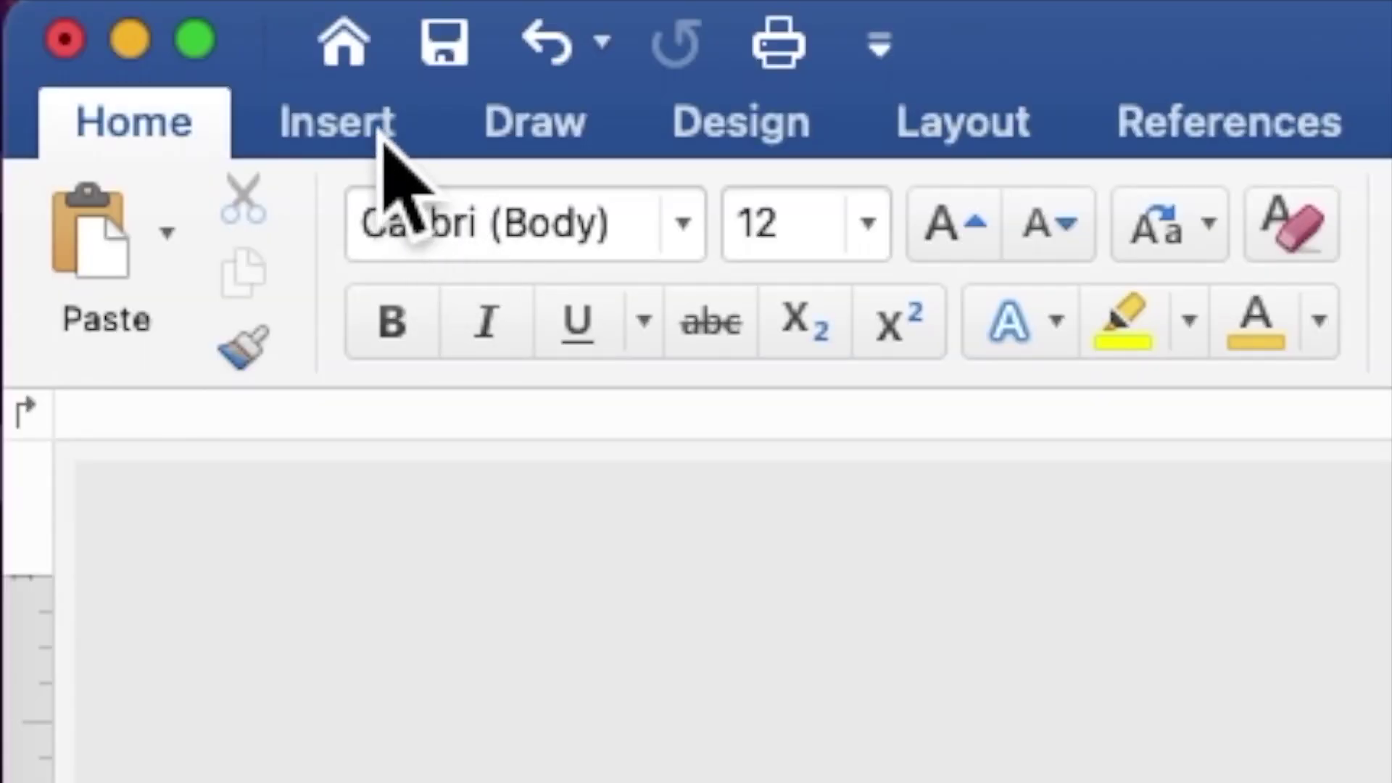
# - Insert the gold champagne-glass heart picture from file
pyautogui.click(382, 137)
pyautogui.click(724, 254)
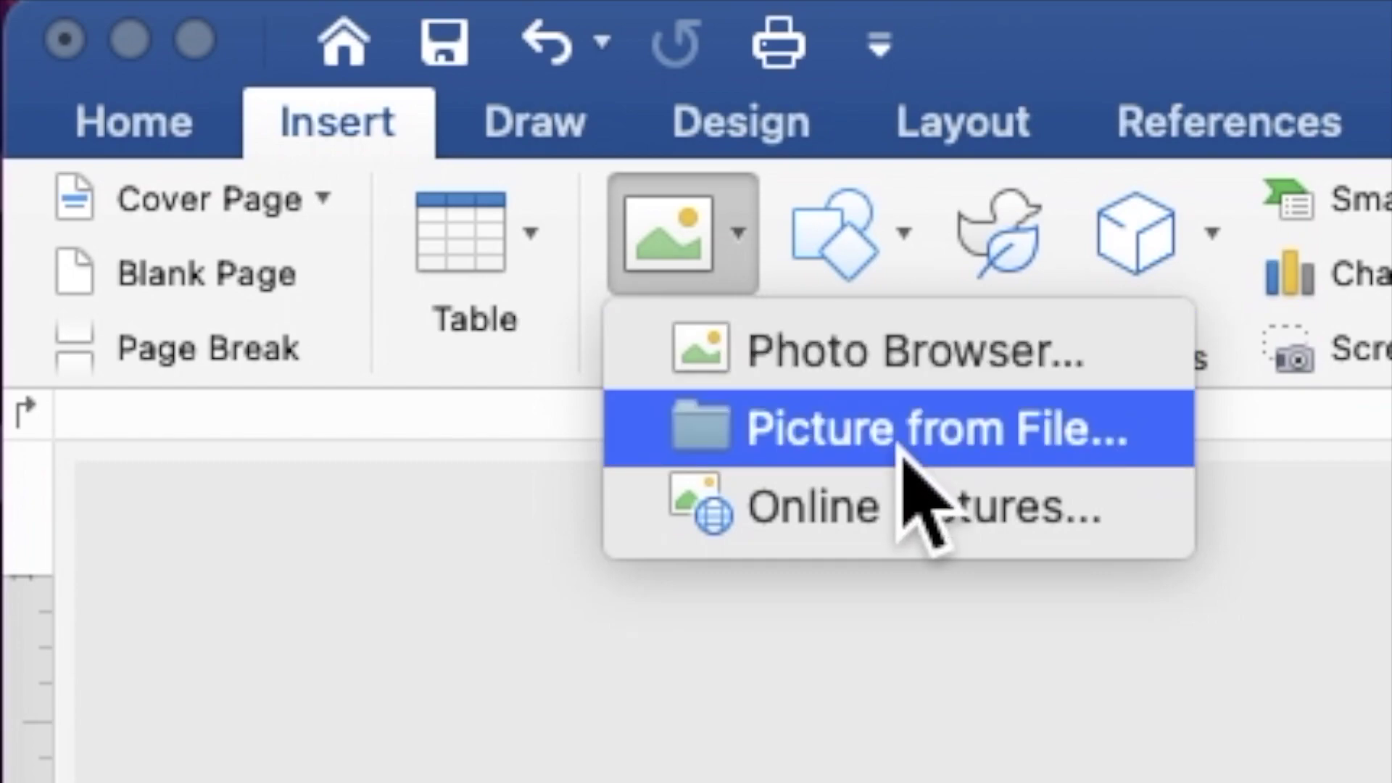
pyautogui.click(899, 445)
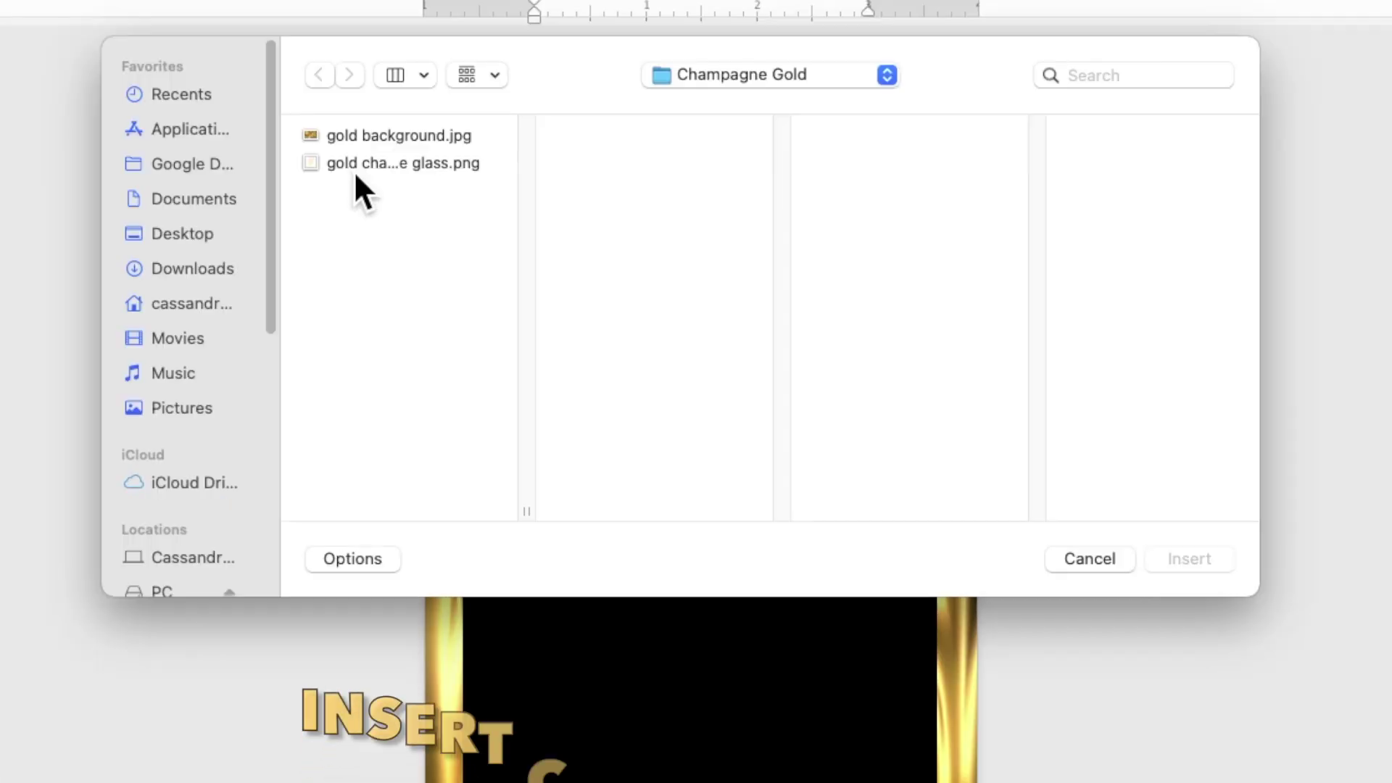
pyautogui.click(430, 228)
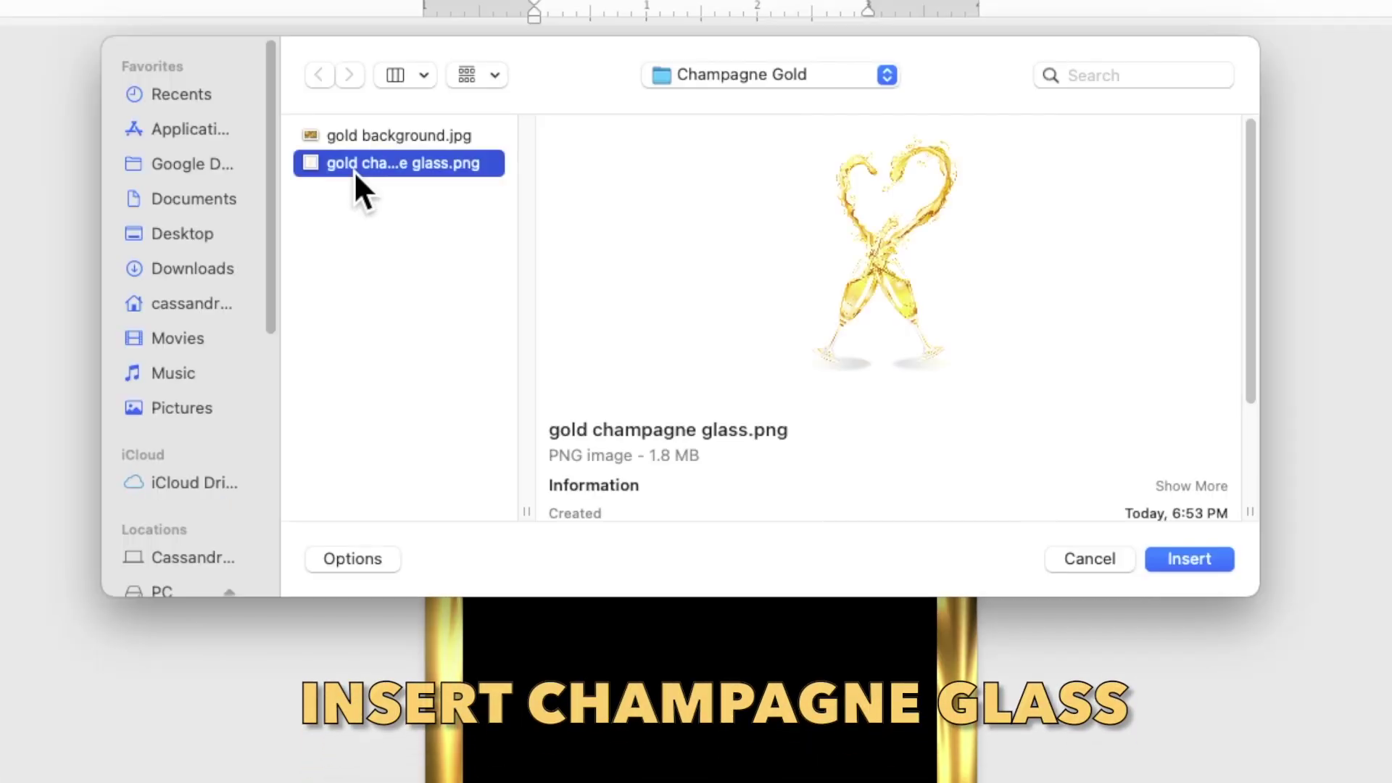
pyautogui.click(1180, 566)
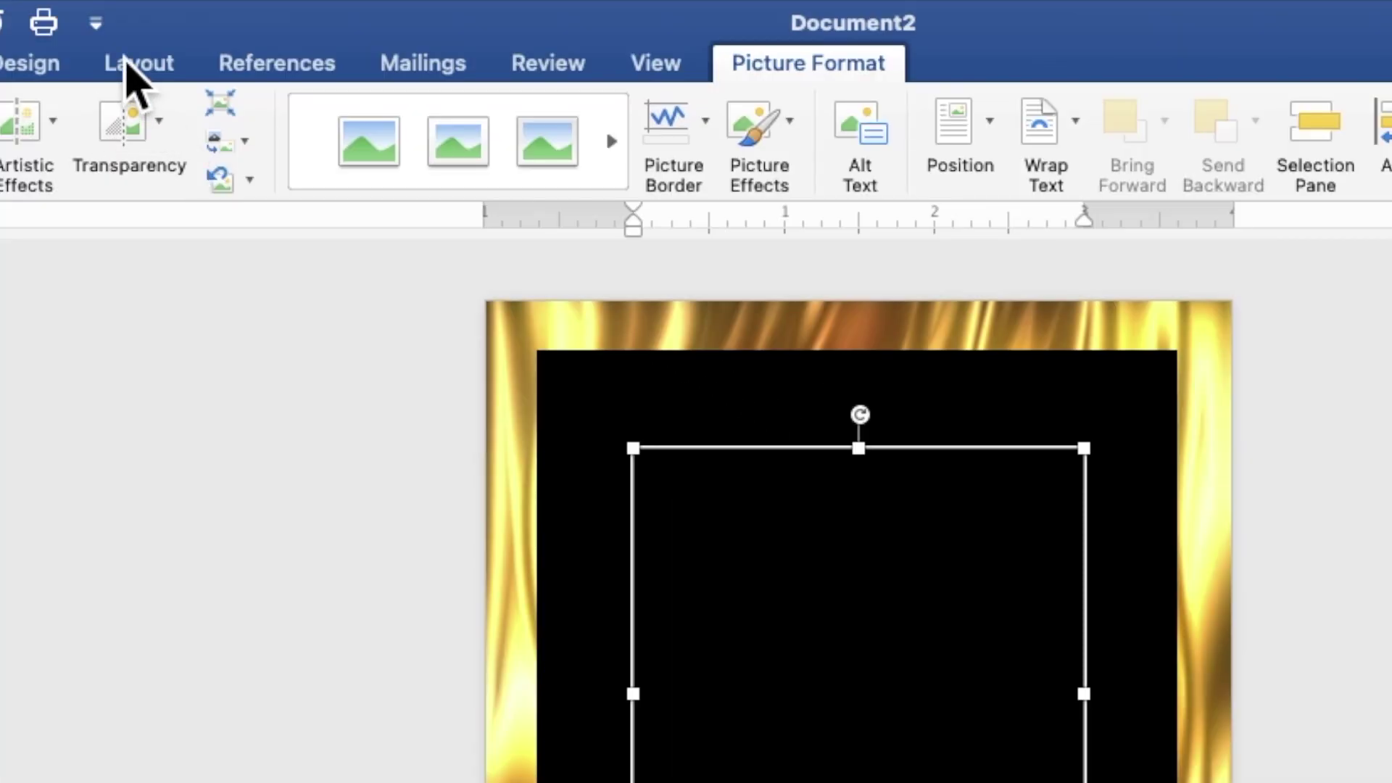
# - Set the champagne picture Behind Text, bring it in front of text, and move it onto the panel
pyautogui.click(130, 65)
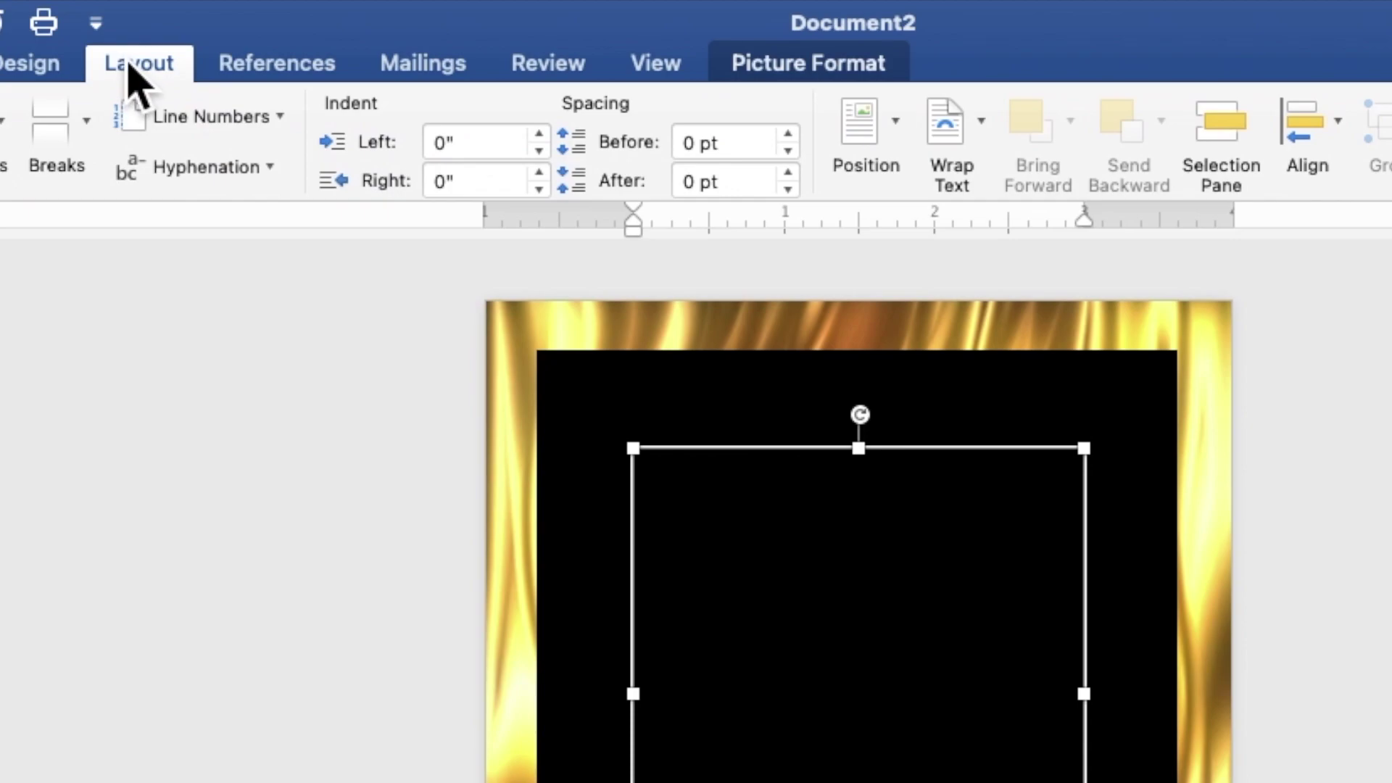
pyautogui.click(979, 131)
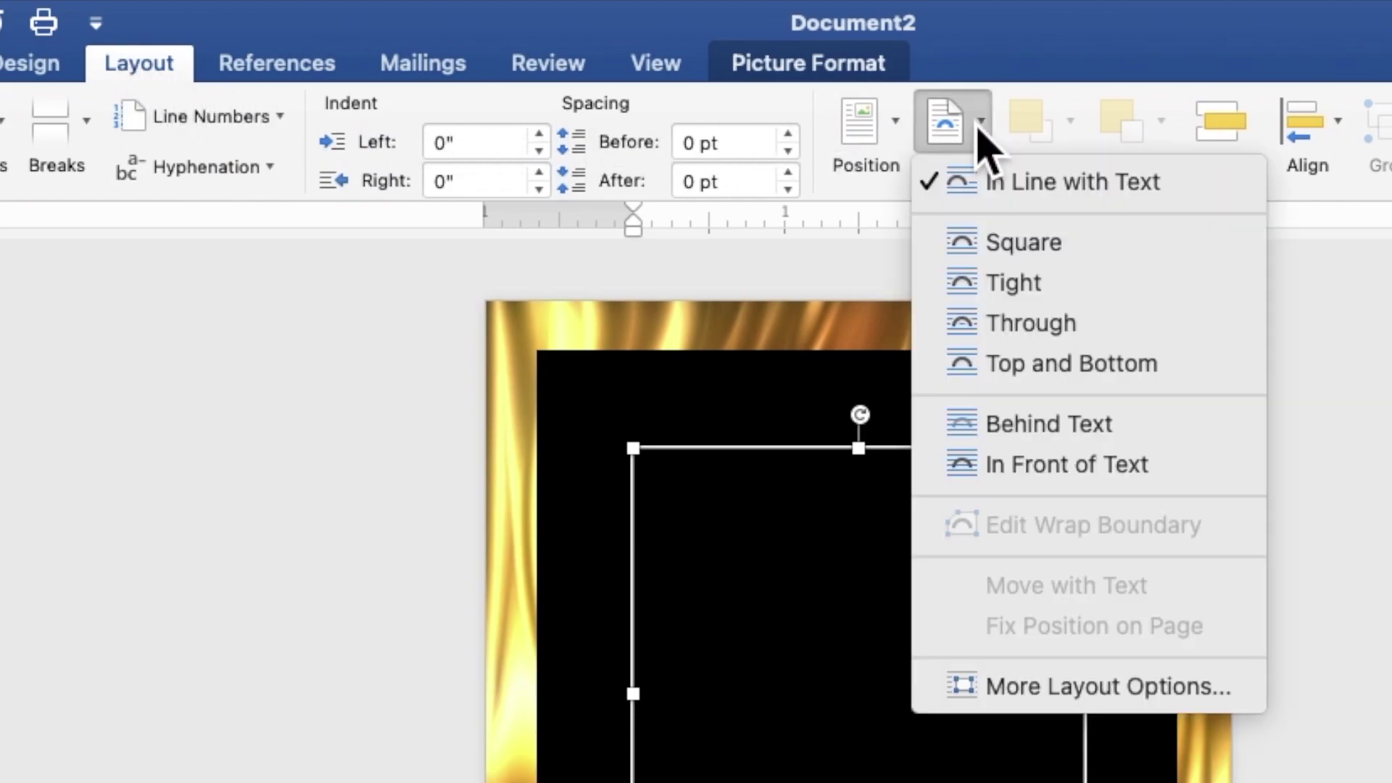
pyautogui.click(1005, 426)
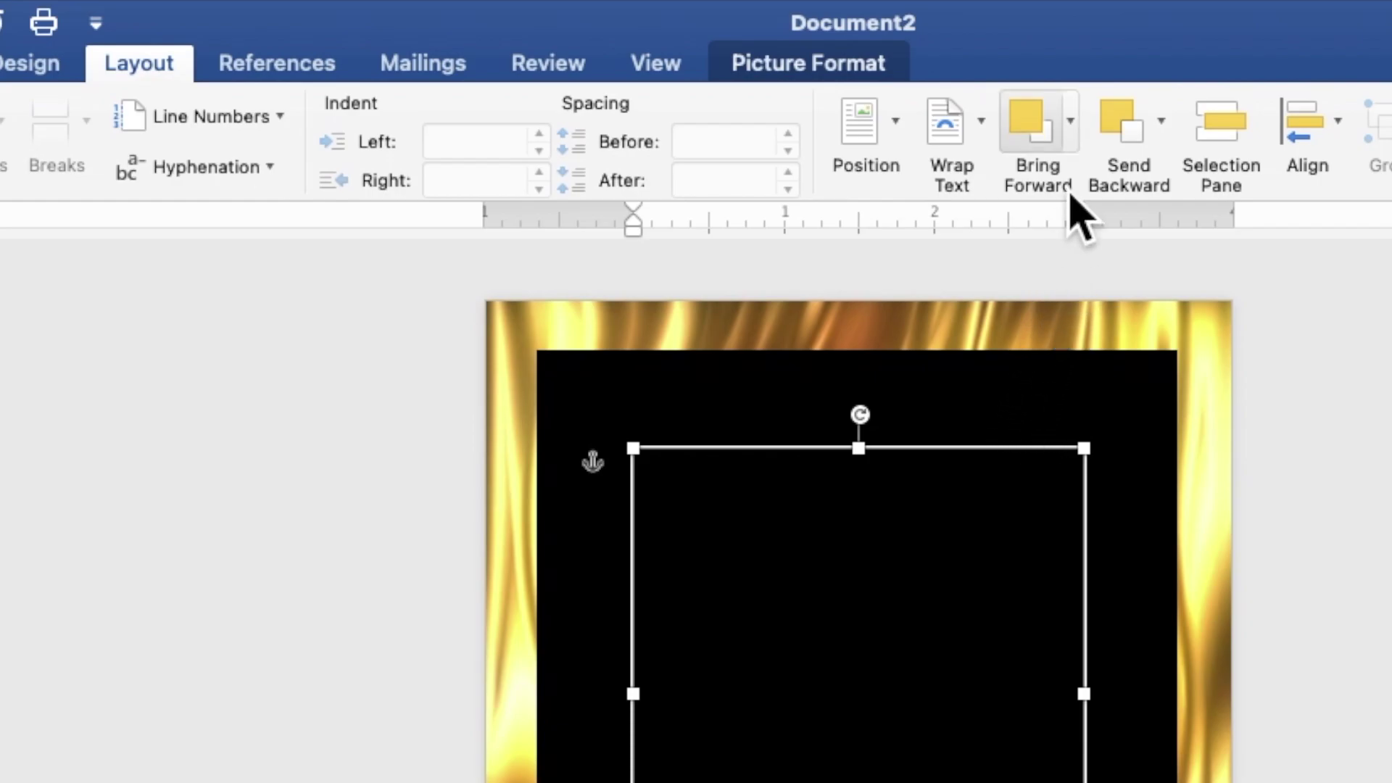
pyautogui.click(1073, 138)
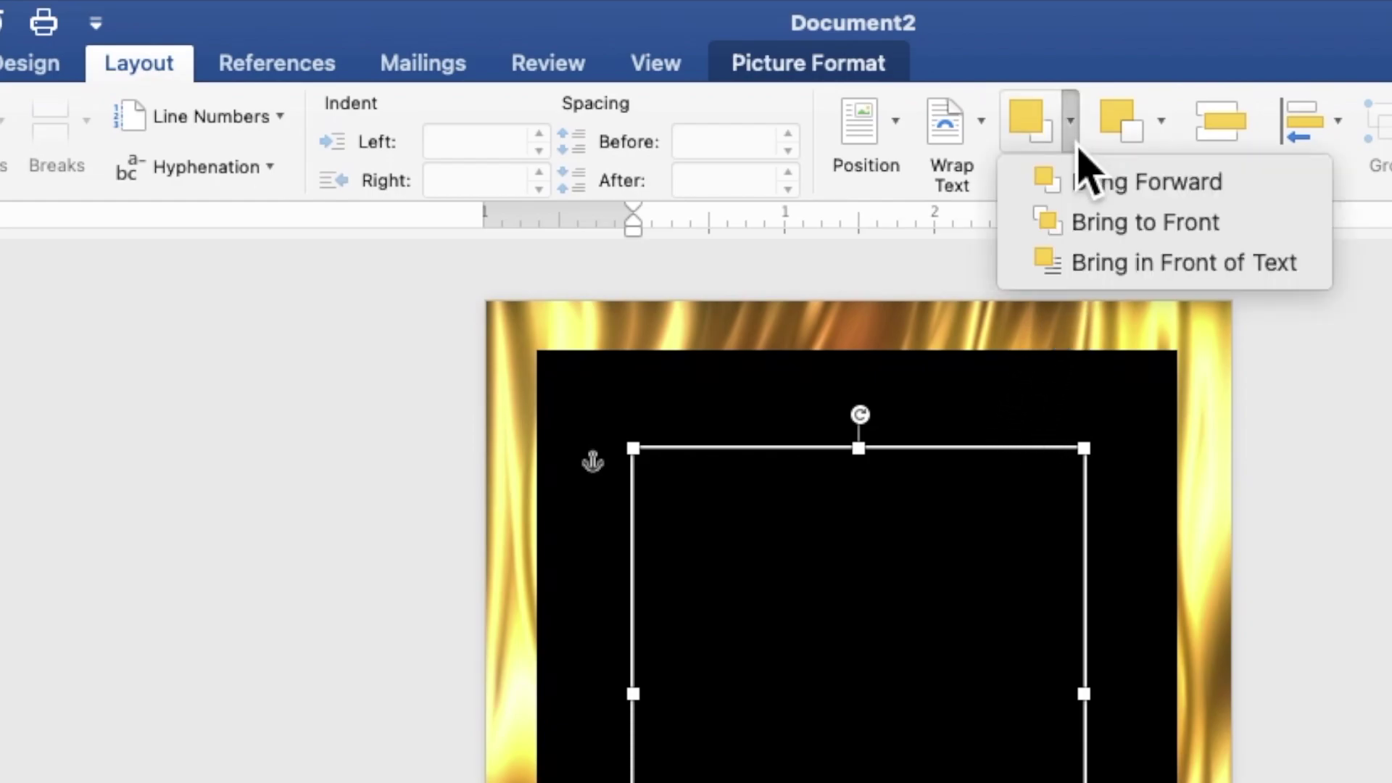
pyautogui.click(1081, 266)
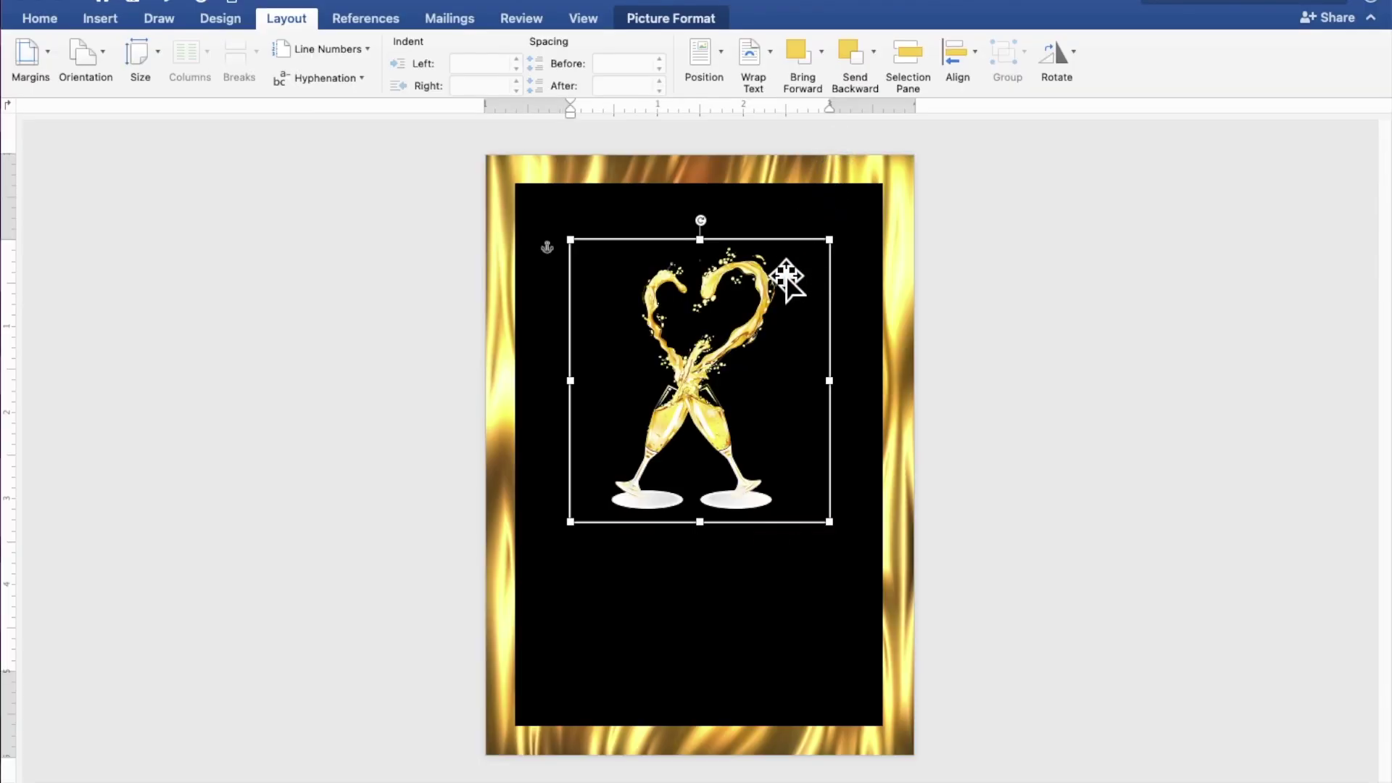
pyautogui.moveTo(787, 279)
pyautogui.mouseDown()
pyautogui.moveTo(692, 507)
pyautogui.moveTo(906, 316)
pyautogui.mouseUp()
# - Crop away the empty left side of the champagne picture
pyautogui.moveTo(845, 370)
pyautogui.mouseDown()
pyautogui.moveTo(785, 383)
pyautogui.moveTo(735, 372)
pyautogui.moveTo(808, 351)
pyautogui.mouseUp()
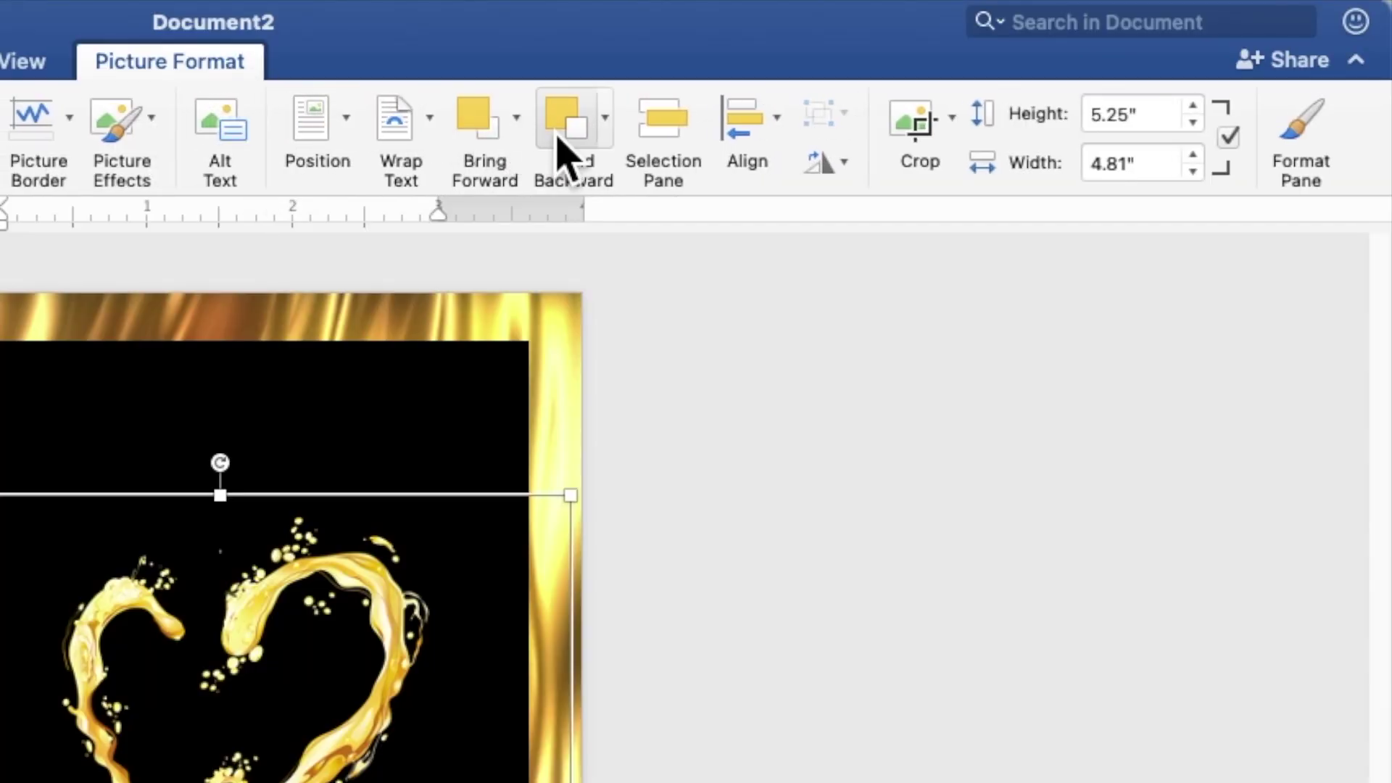
pyautogui.click(915, 134)
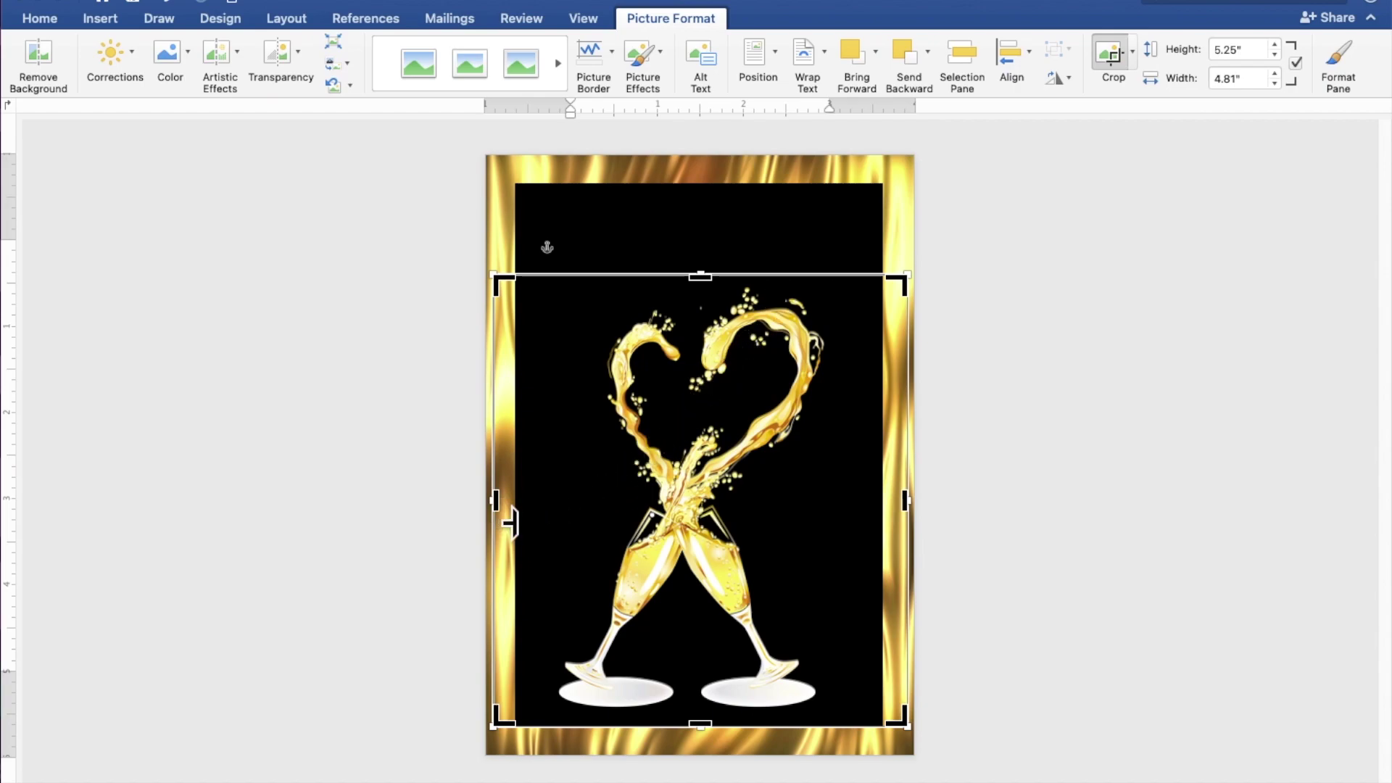
pyautogui.moveTo(521, 522); pyautogui.dragTo(604, 521)
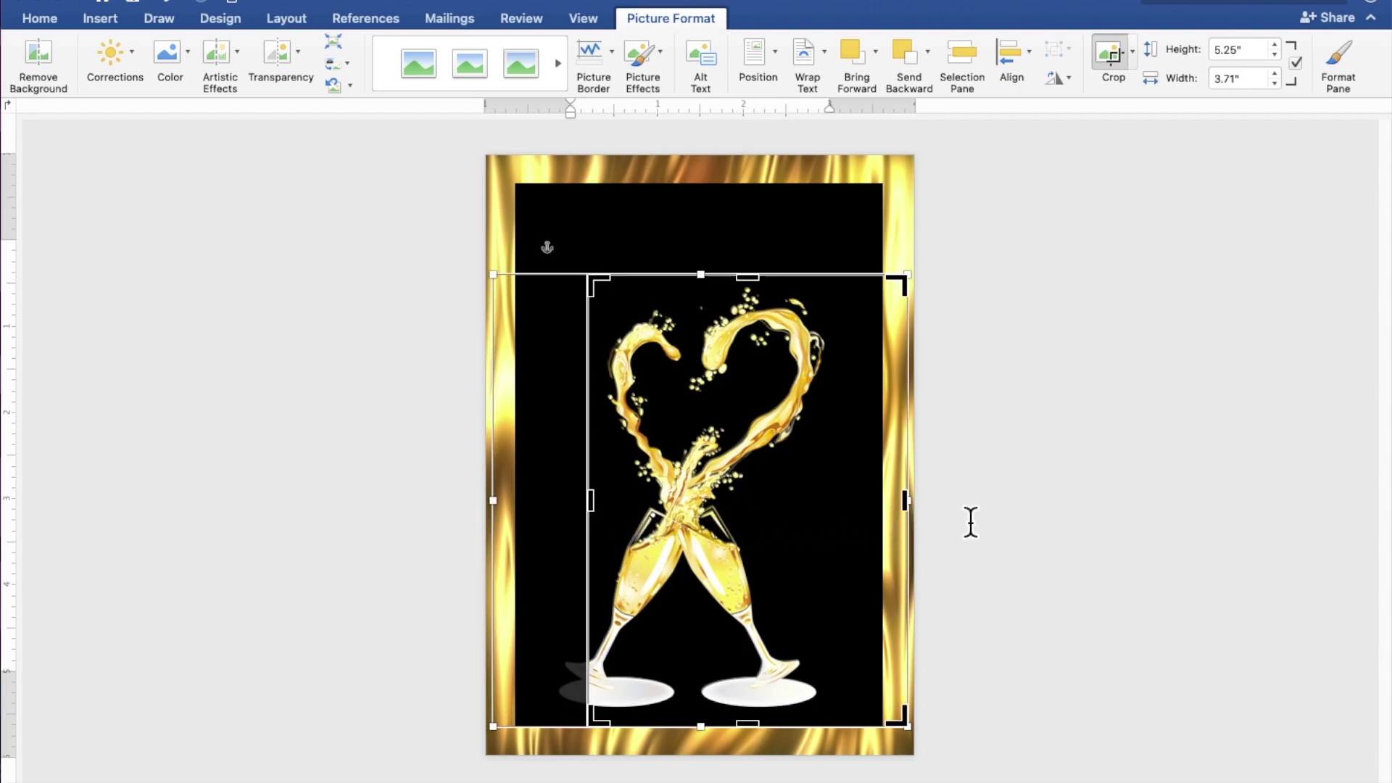
pyautogui.click(970, 522)
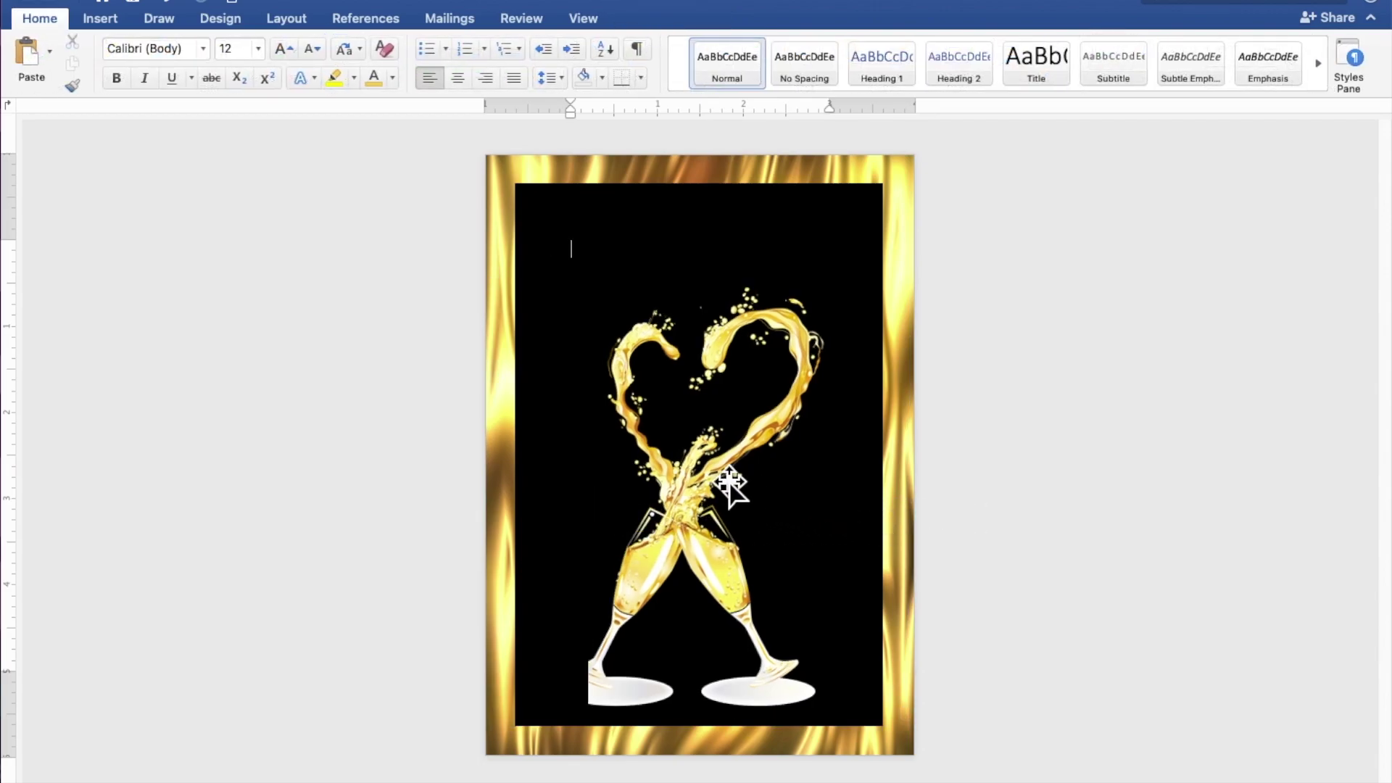
# - Move the champagne picture to the panel's left edge and enlarge it to about 3.92" x 5.55"
pyautogui.moveTo(728, 482); pyautogui.dragTo(671, 472)
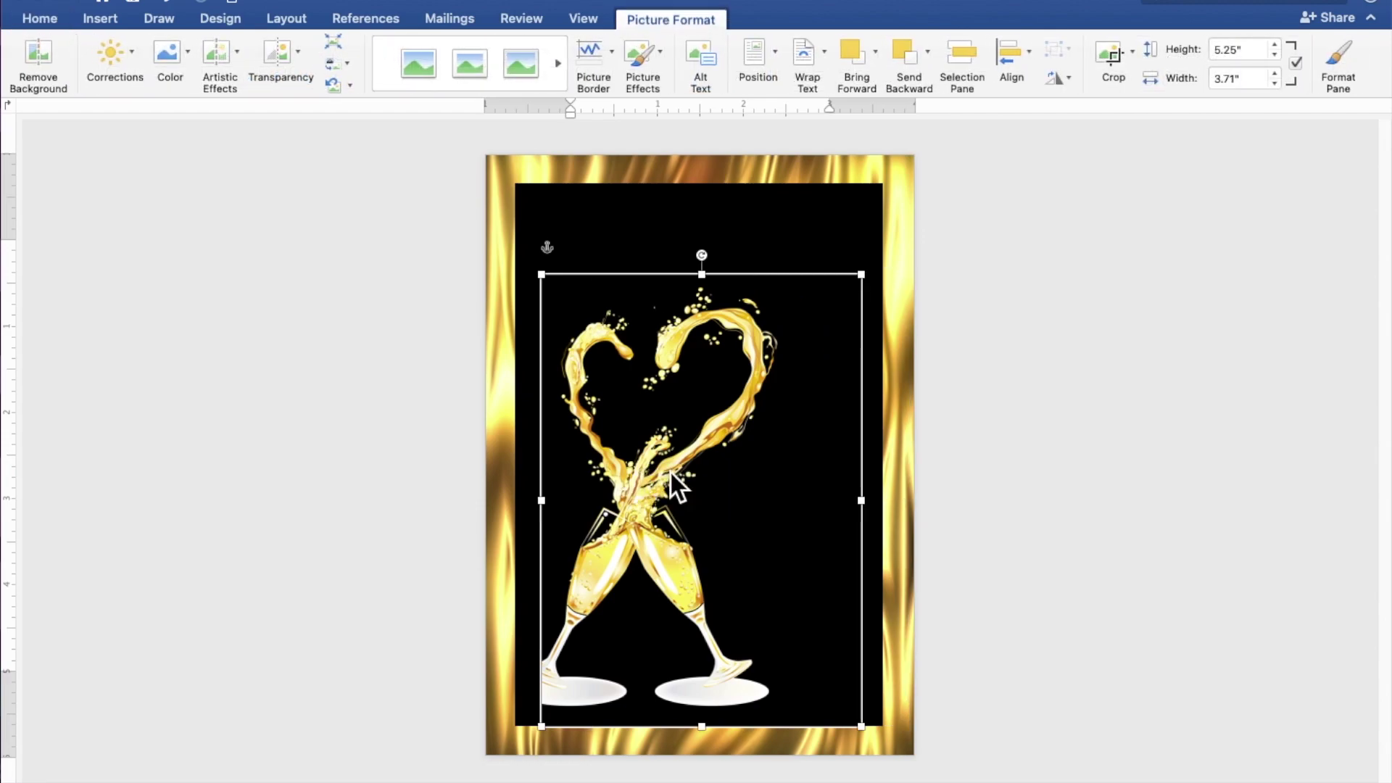
pyautogui.moveTo(681, 483); pyautogui.dragTo(659, 490)
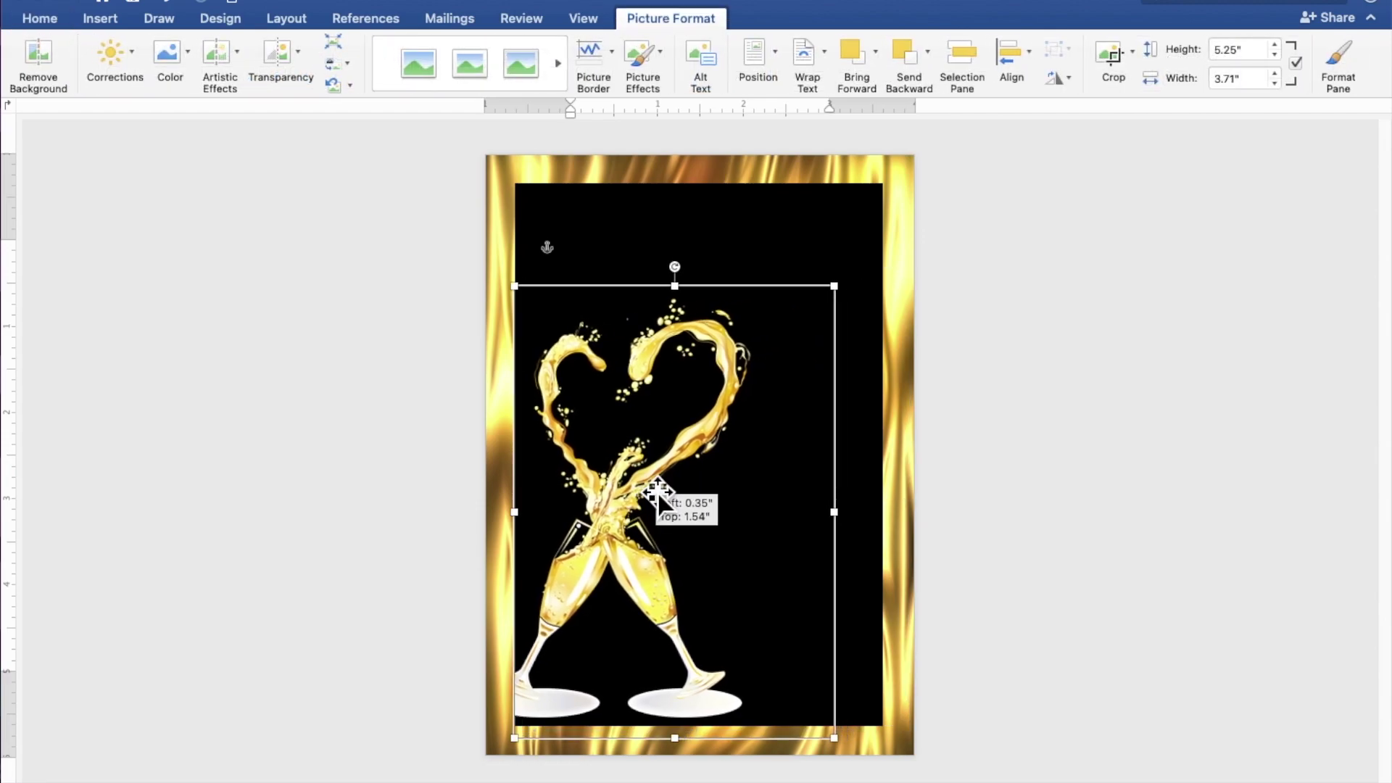
pyautogui.moveTo(657, 490); pyautogui.dragTo(658, 494)
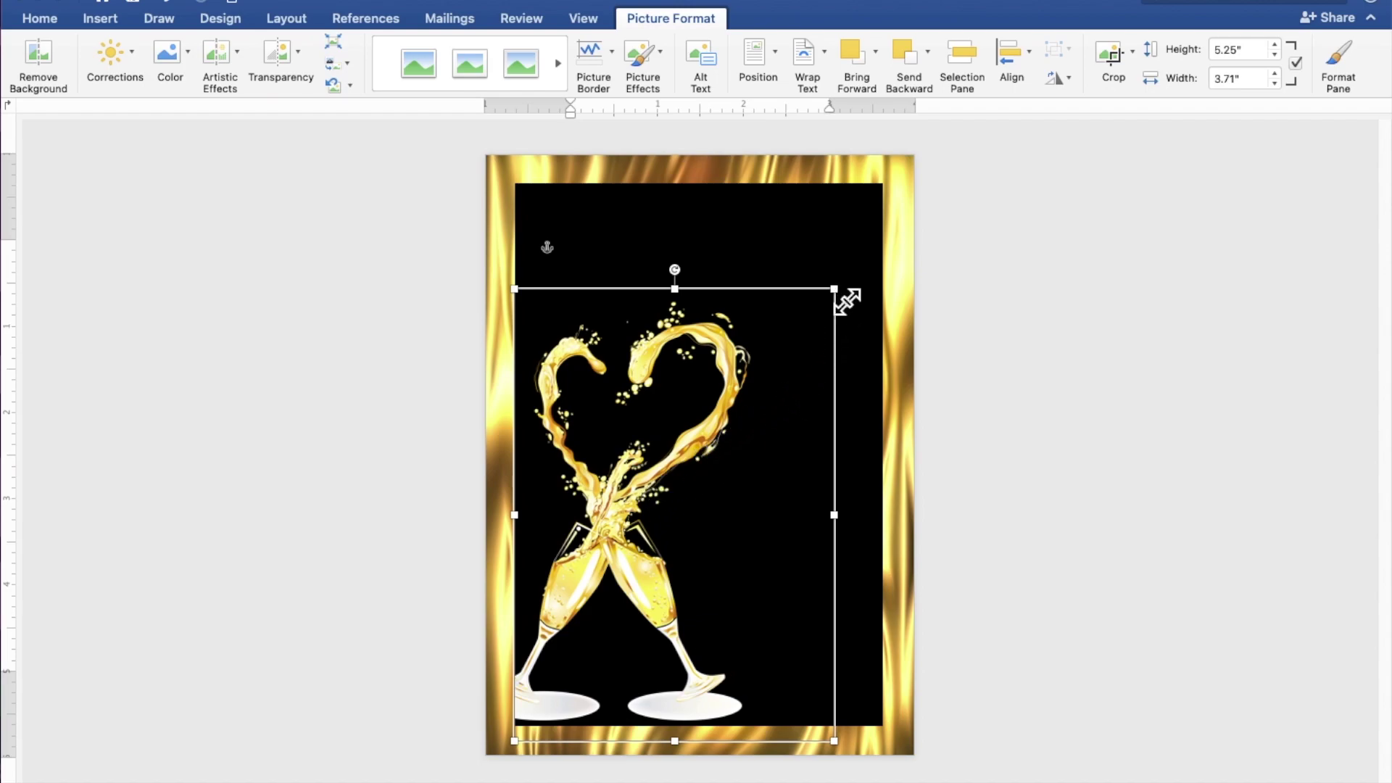
pyautogui.moveTo(848, 300)
pyautogui.mouseDown()
pyautogui.moveTo(869, 284)
pyautogui.moveTo(857, 273)
pyautogui.mouseUp()
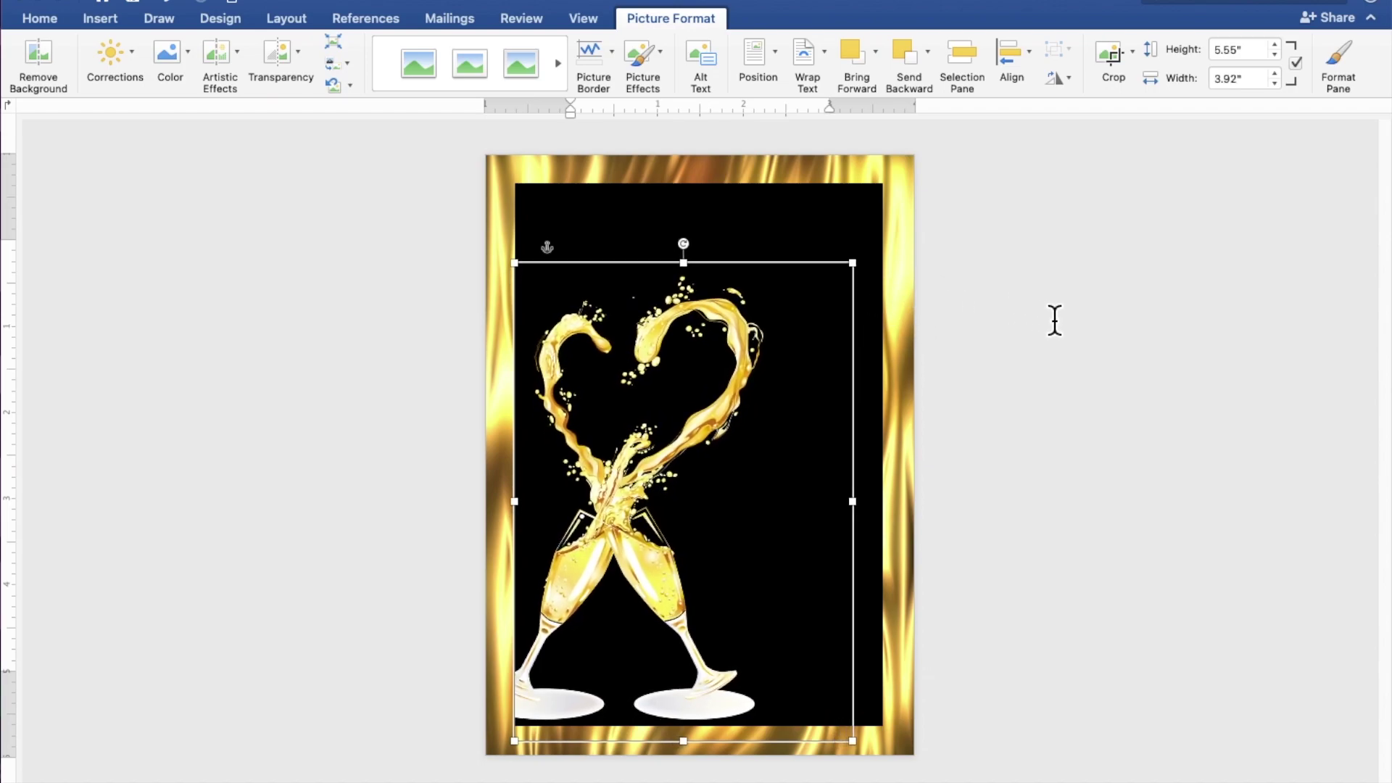
pyautogui.click(1099, 329)
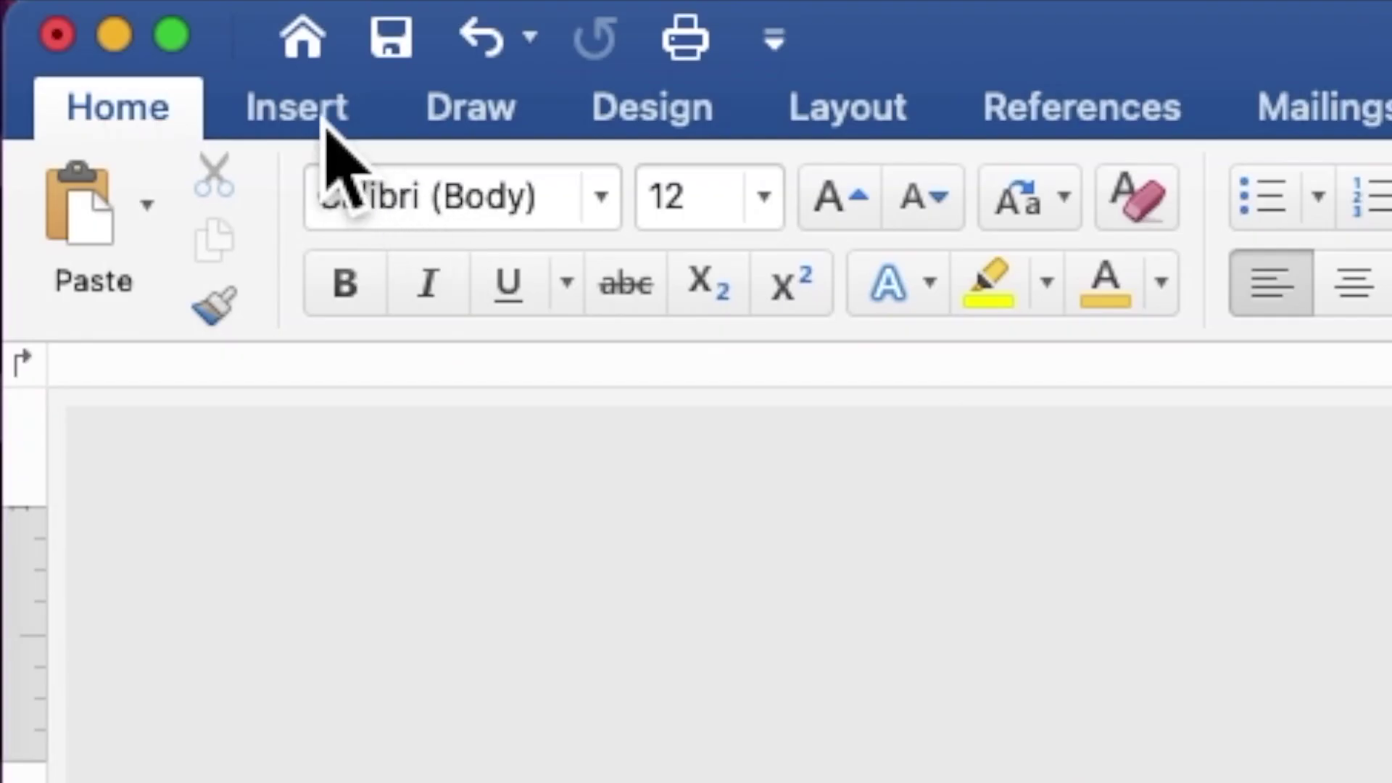
# - Draw a 3.72" x 1.16" rectangle across the top of the black panel and make it hold text
pyautogui.click(108, 24)
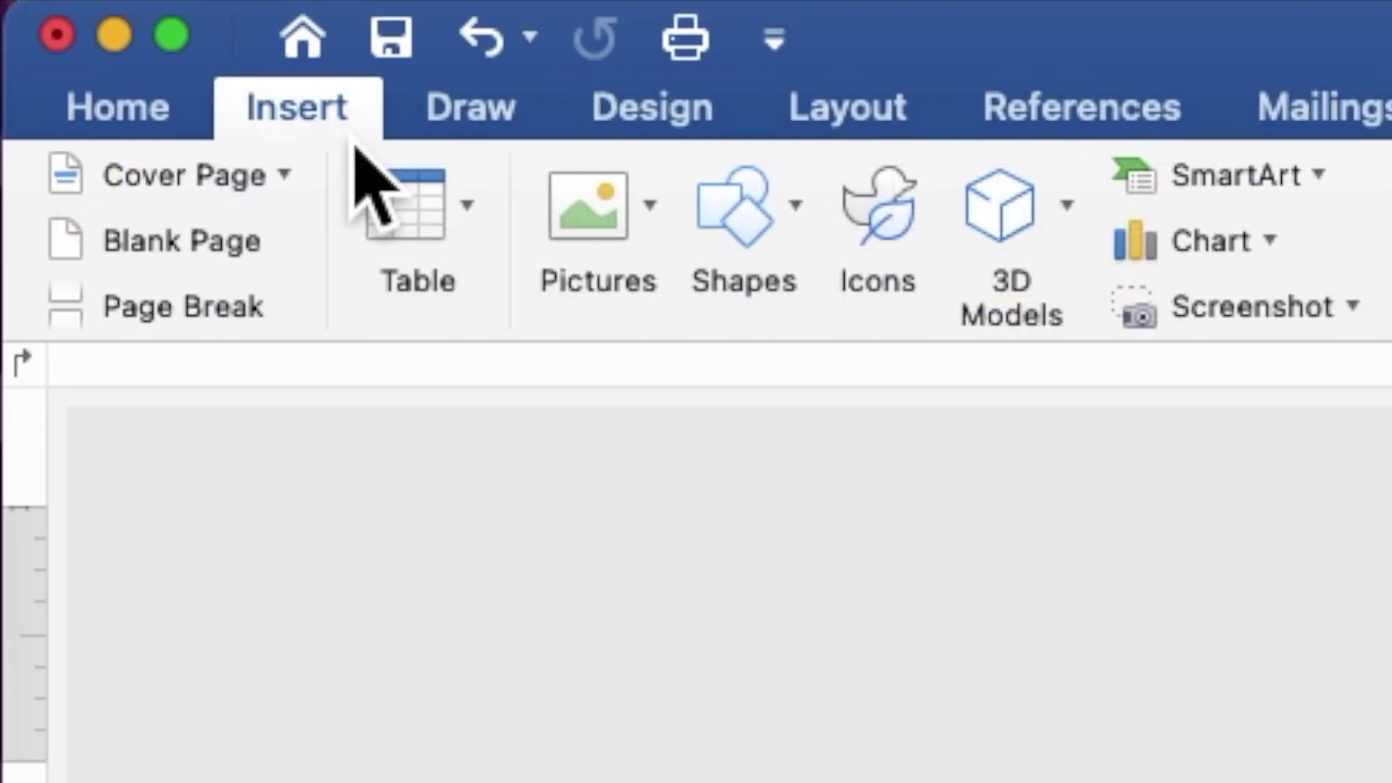
pyautogui.click(756, 235)
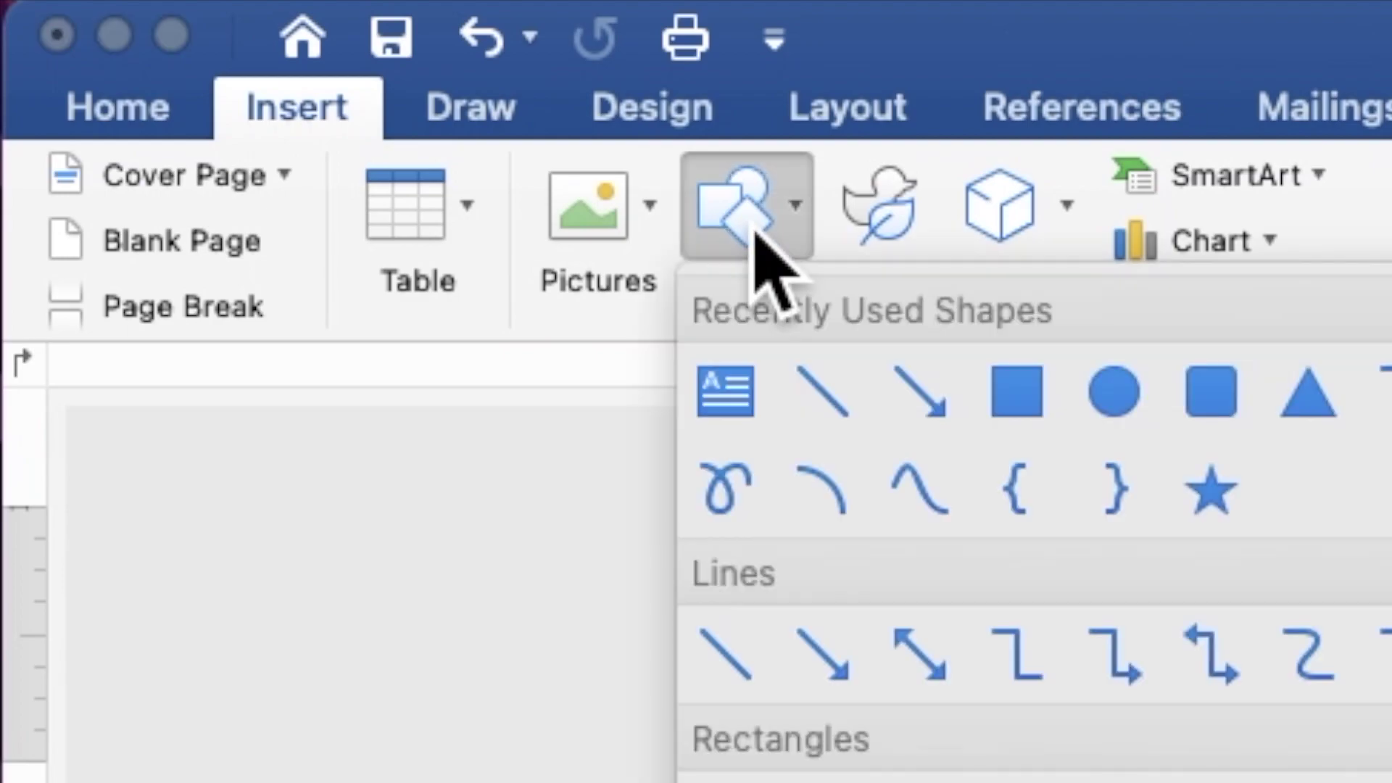
pyautogui.click(1018, 395)
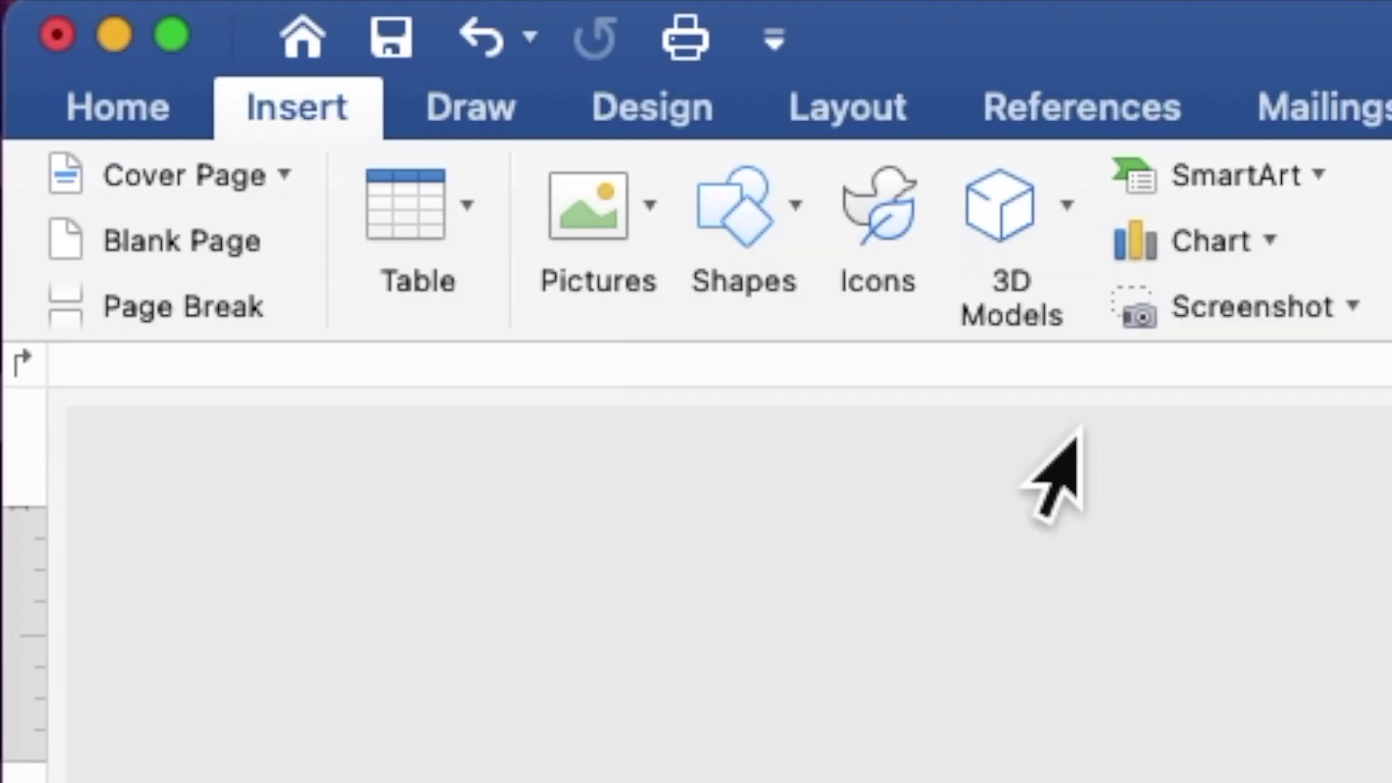
pyautogui.moveTo(548, 216); pyautogui.dragTo(871, 313)
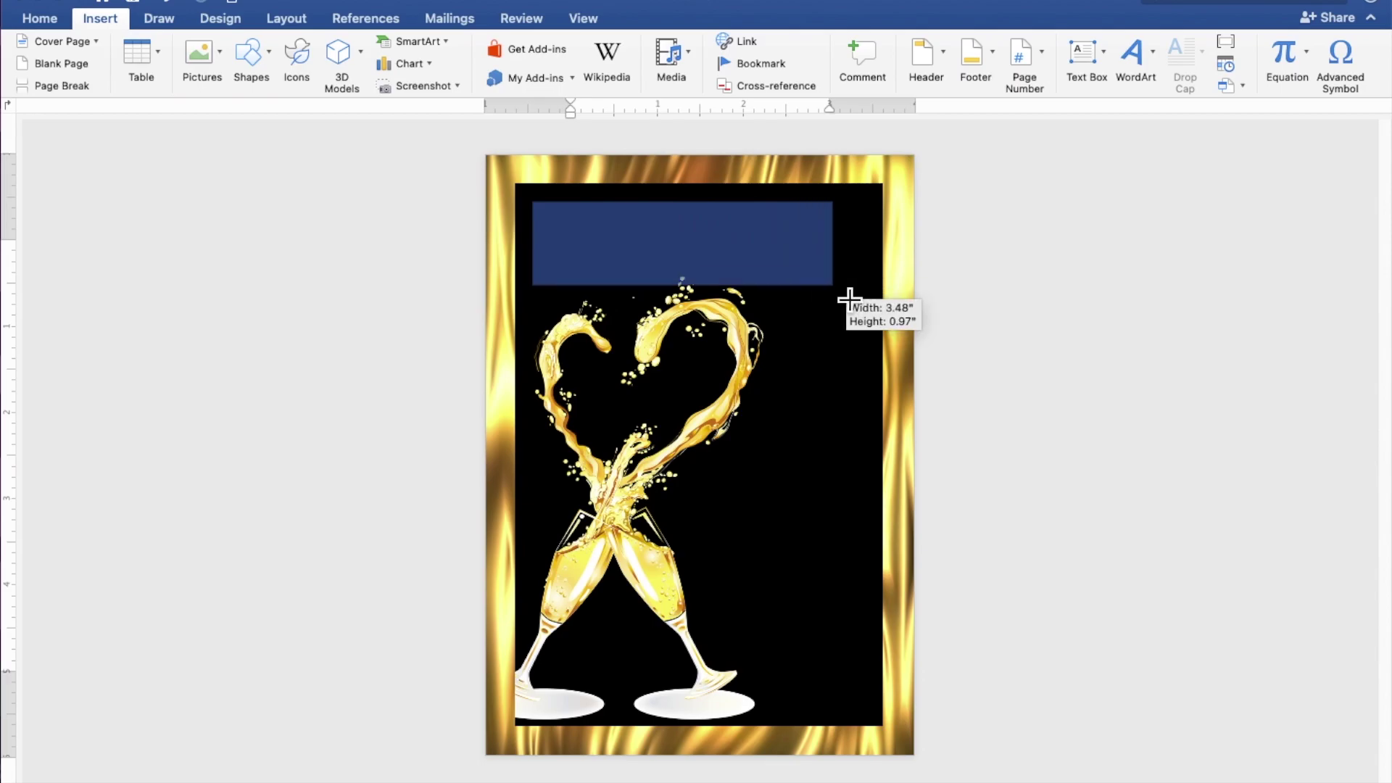
pyautogui.moveTo(870, 313); pyautogui.dragTo(866, 311)
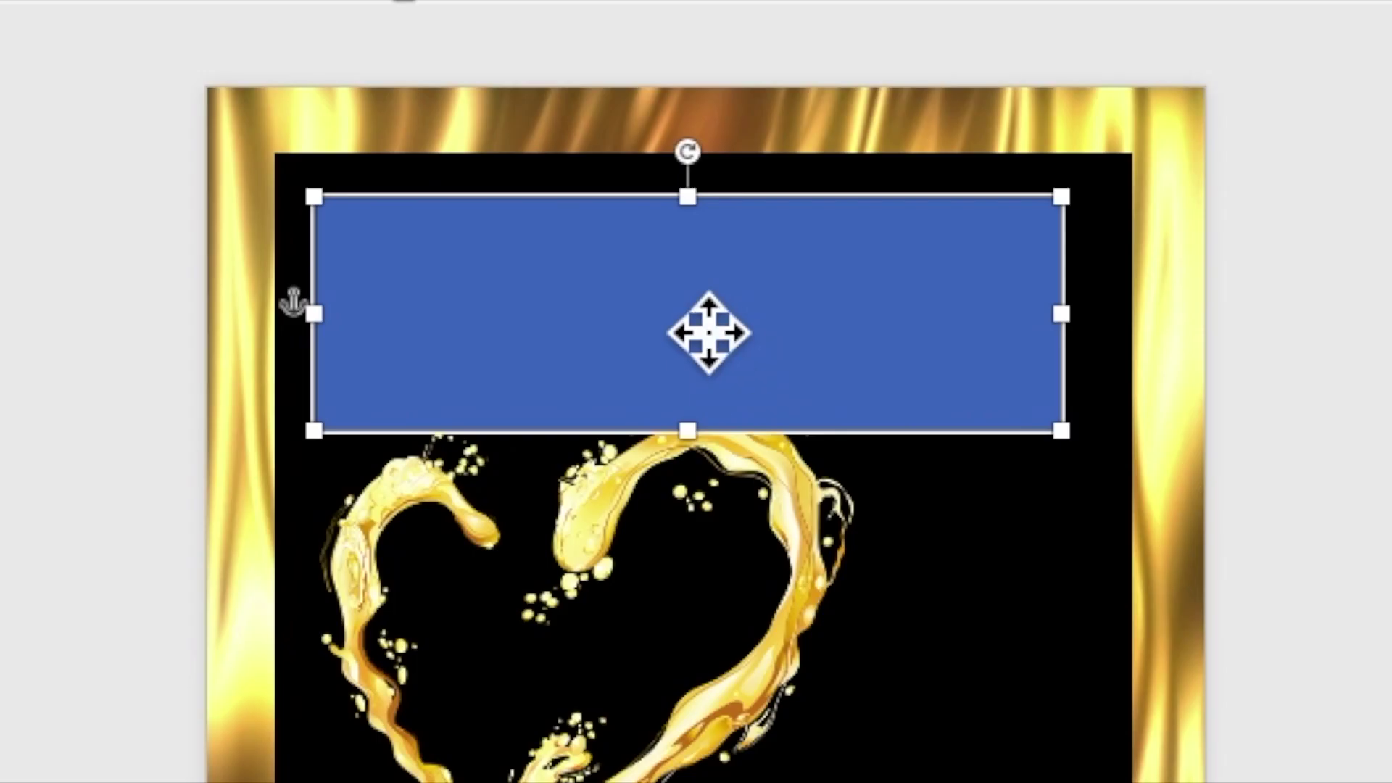
pyautogui.rightClick(696, 252)
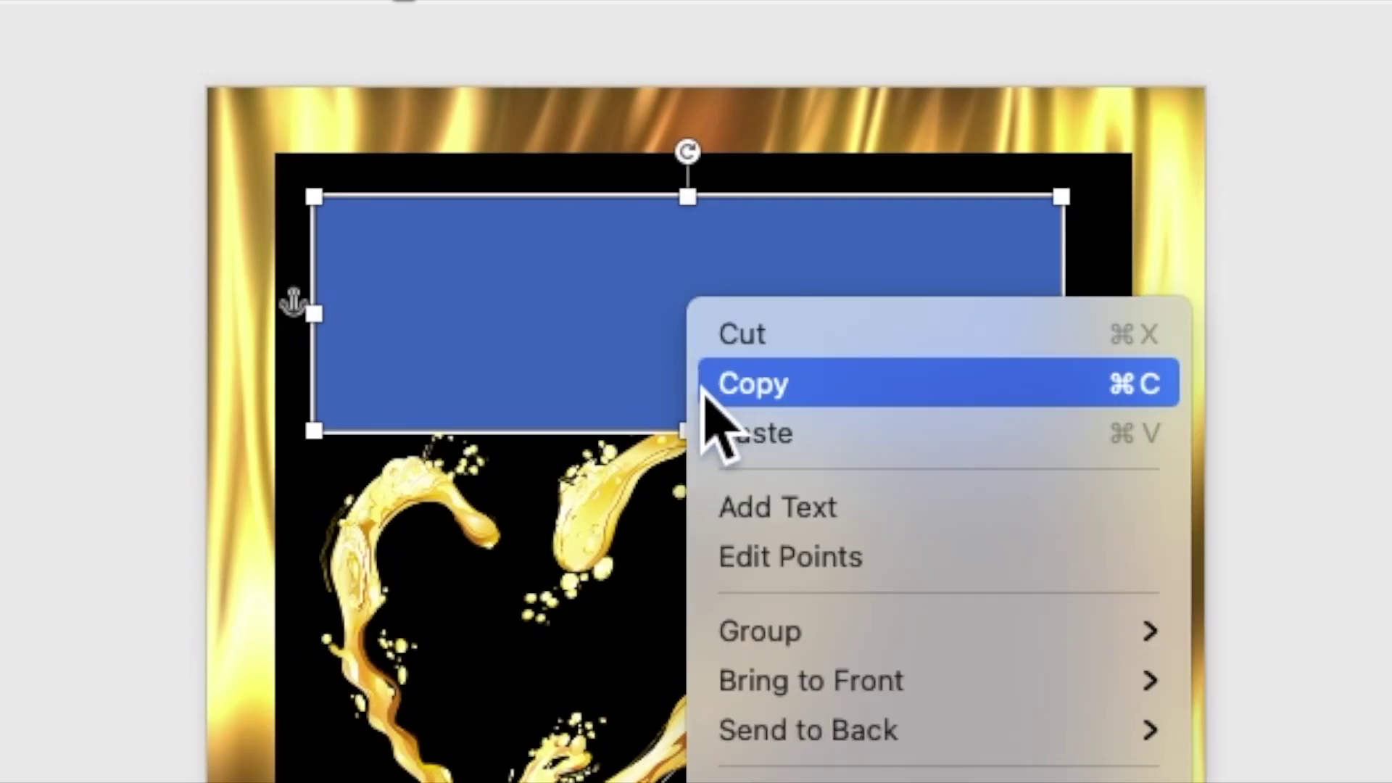
pyautogui.click(739, 511)
pyautogui.write('Cheers!')
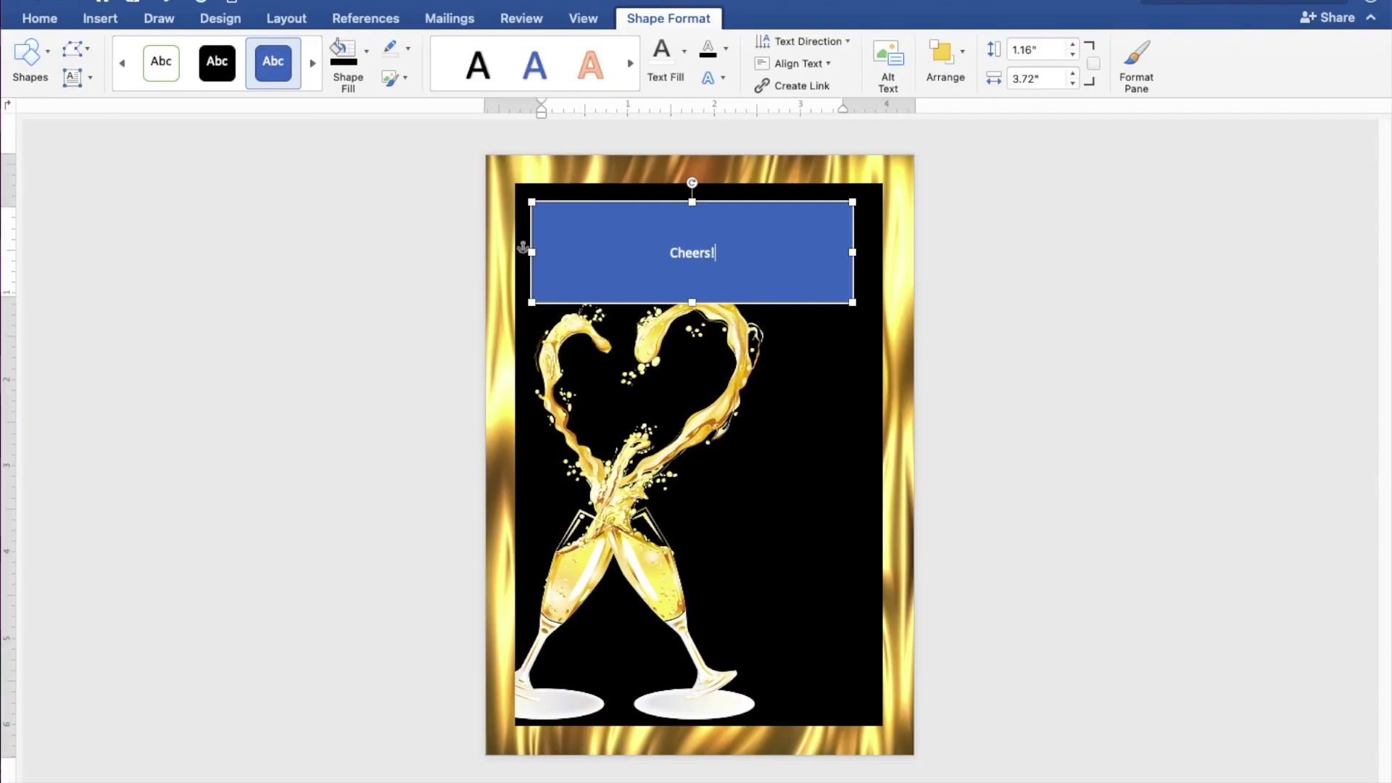
# - Give the Cheers! box no fill and no outline, and colour the Cheers! text gold
pyautogui.moveTo(728, 269); pyautogui.dragTo(664, 268)
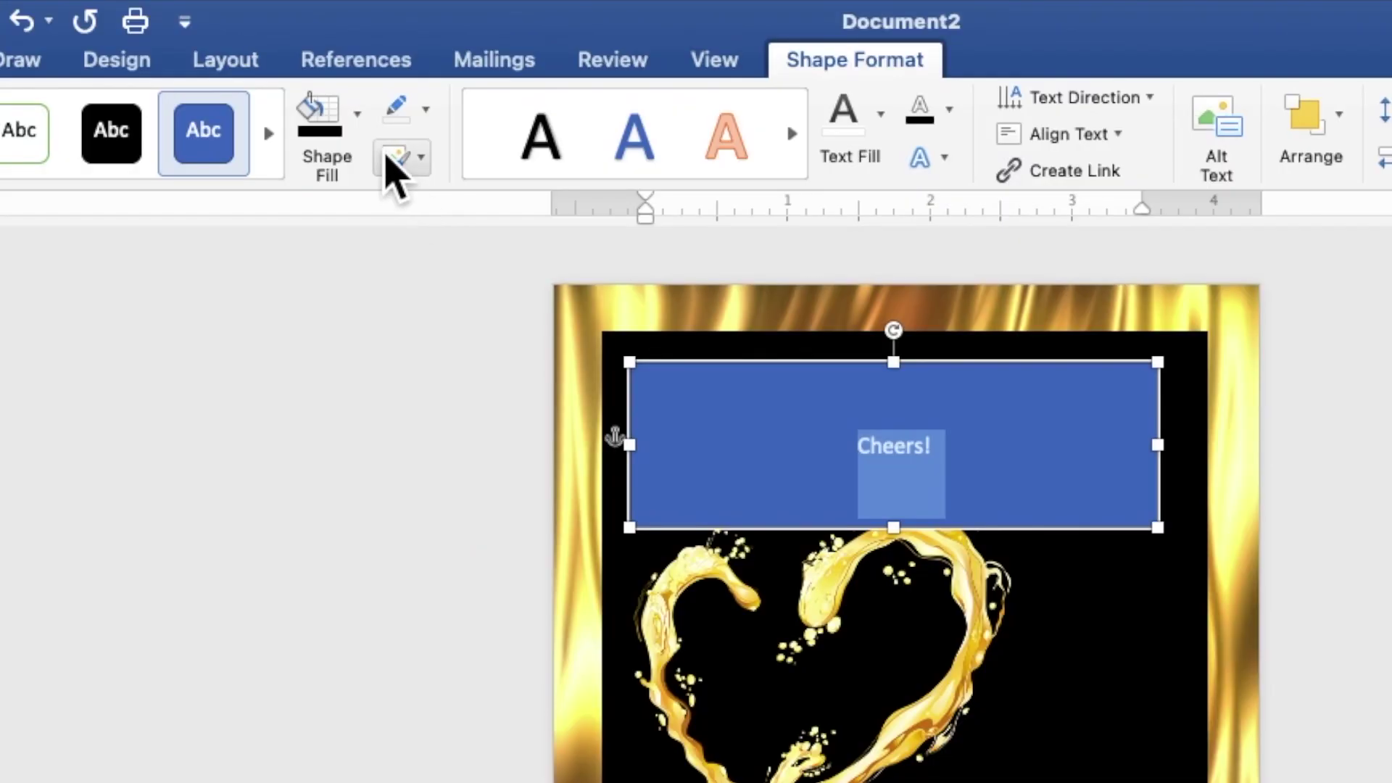
pyautogui.click(367, 61)
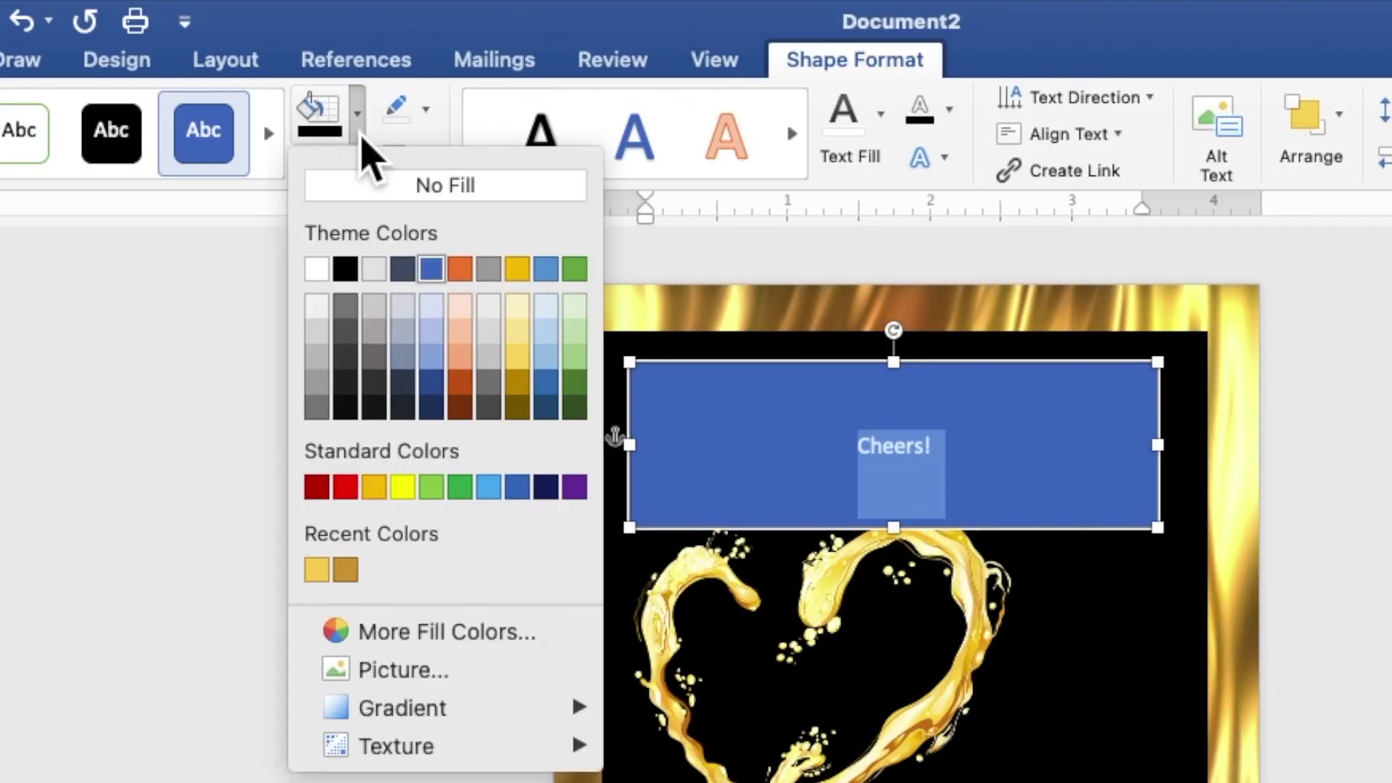
pyautogui.click(378, 187)
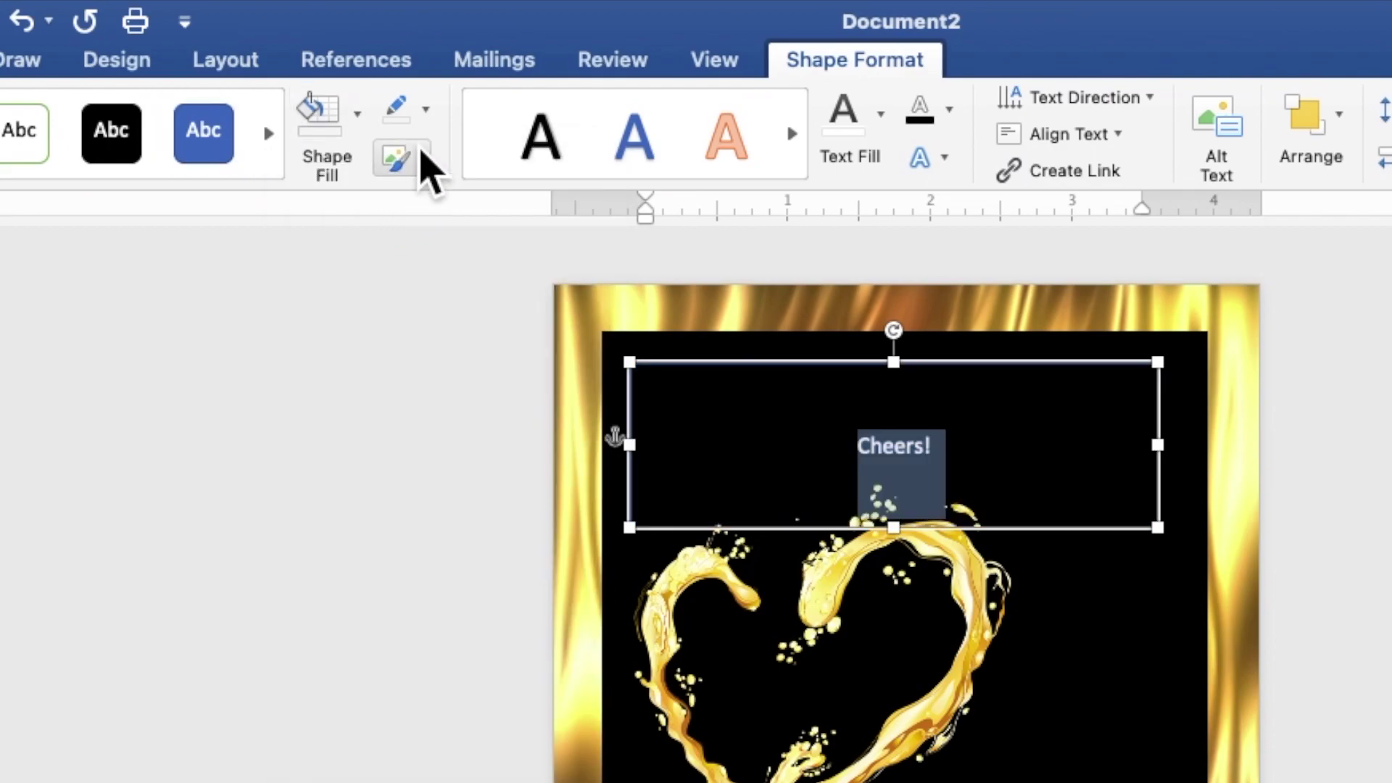
pyautogui.click(427, 110)
pyautogui.click(449, 190)
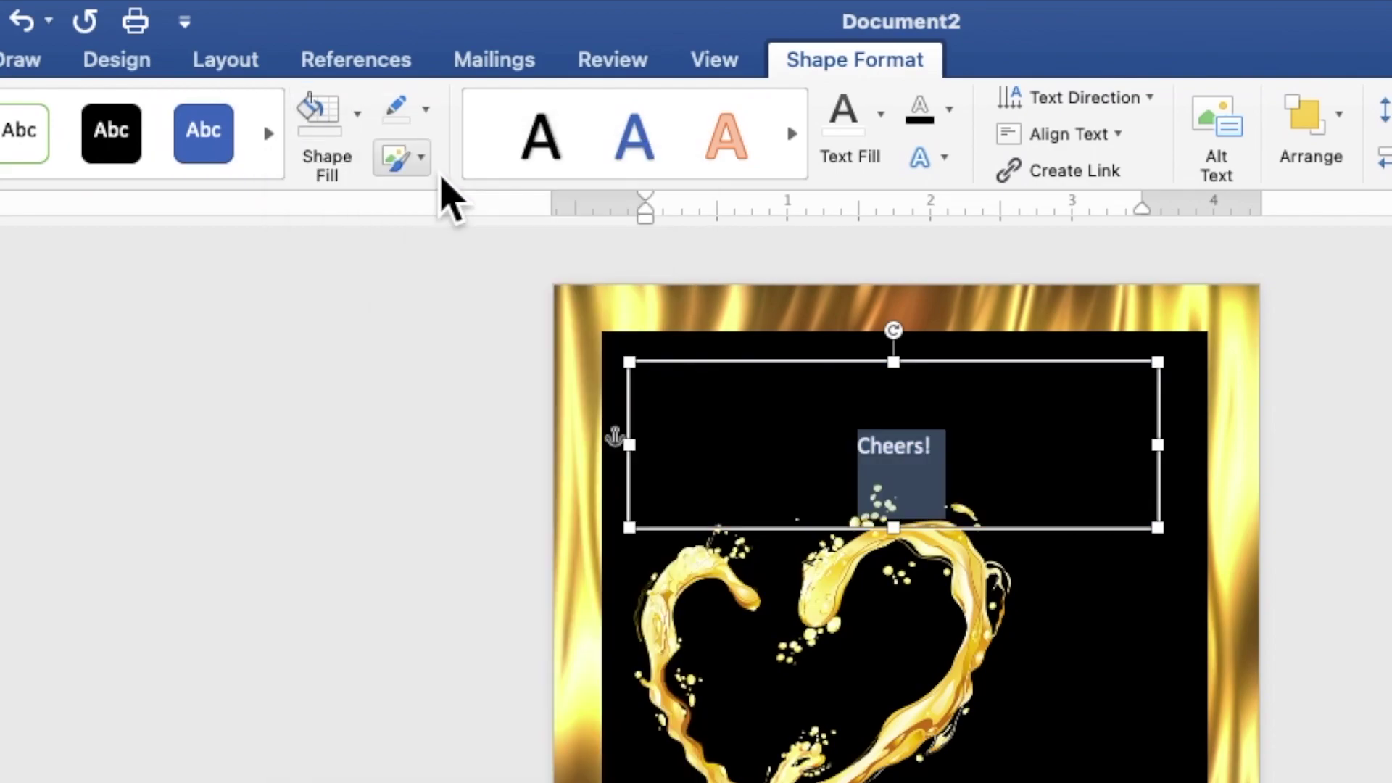
pyautogui.click(882, 134)
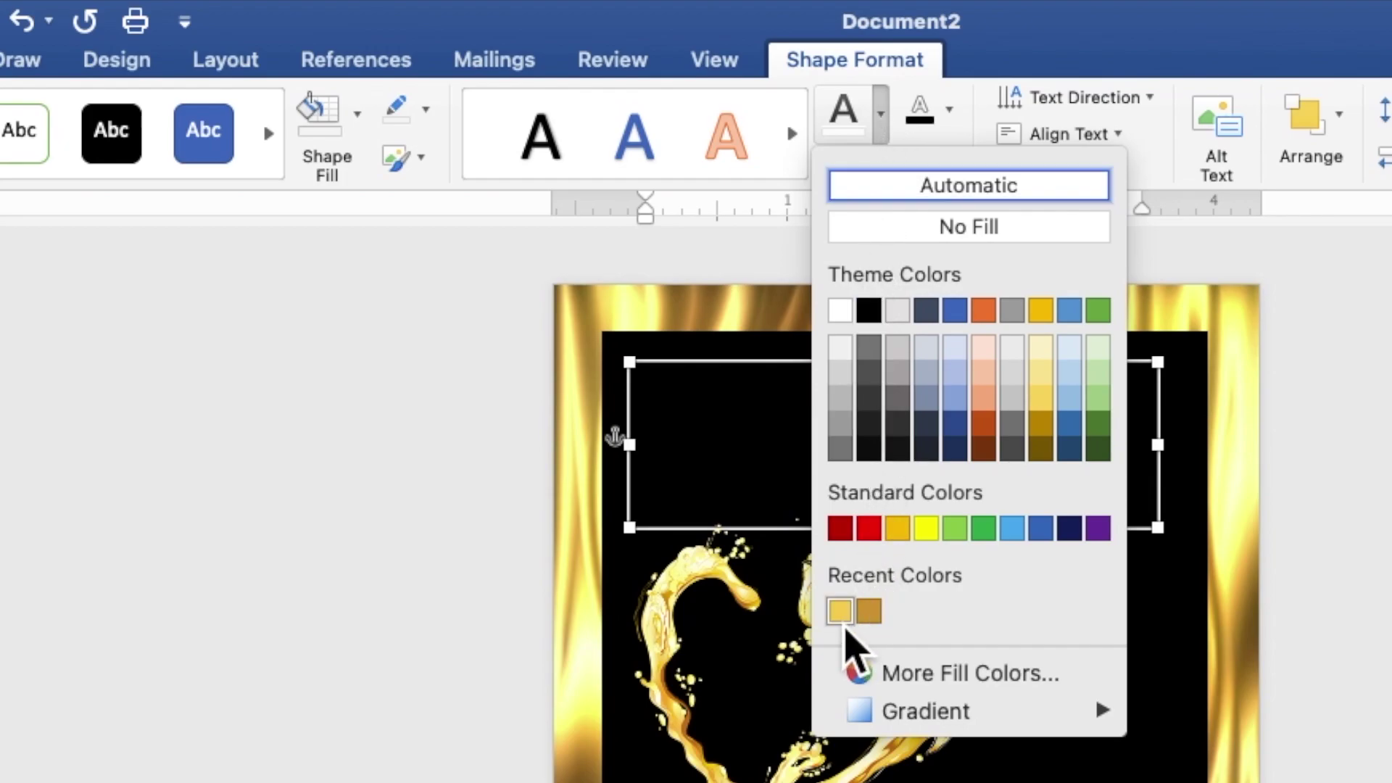
pyautogui.click(840, 615)
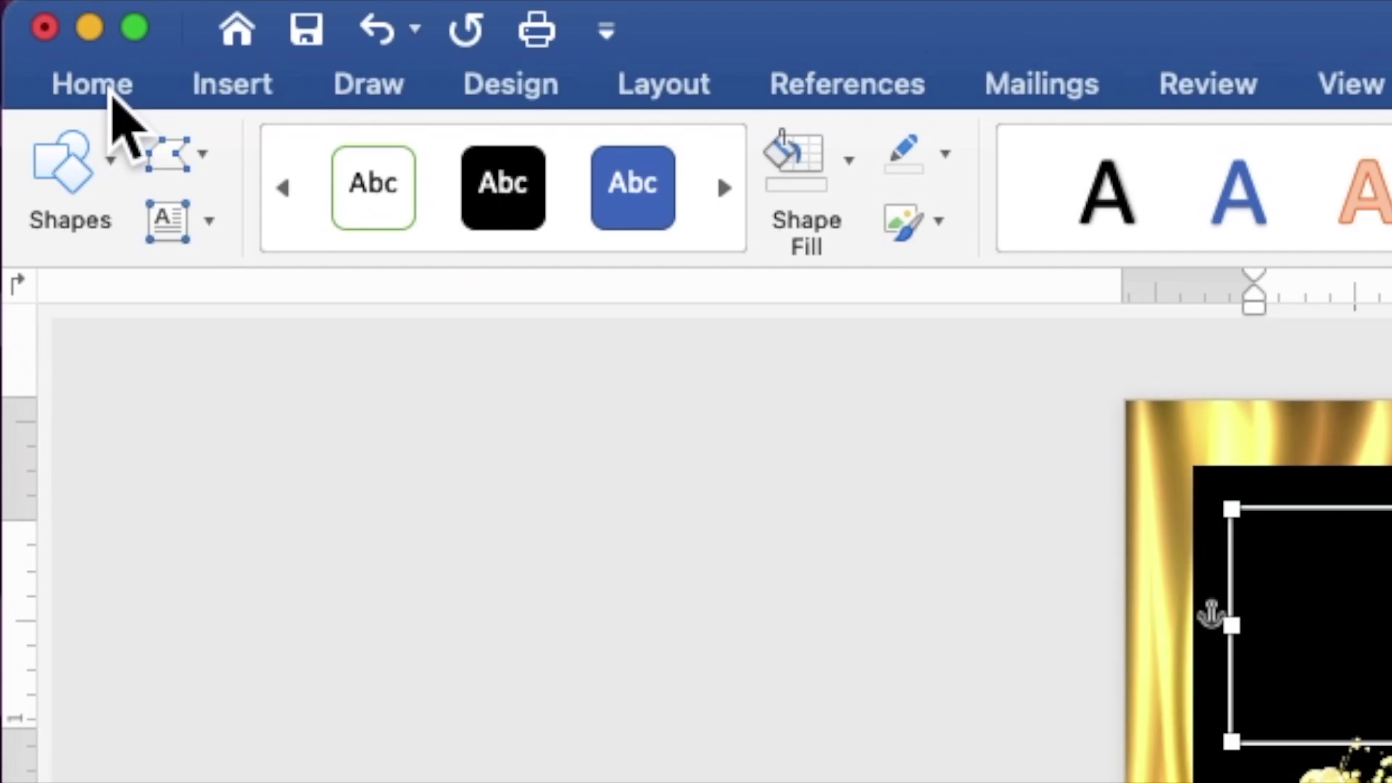
pyautogui.click(101, 86)
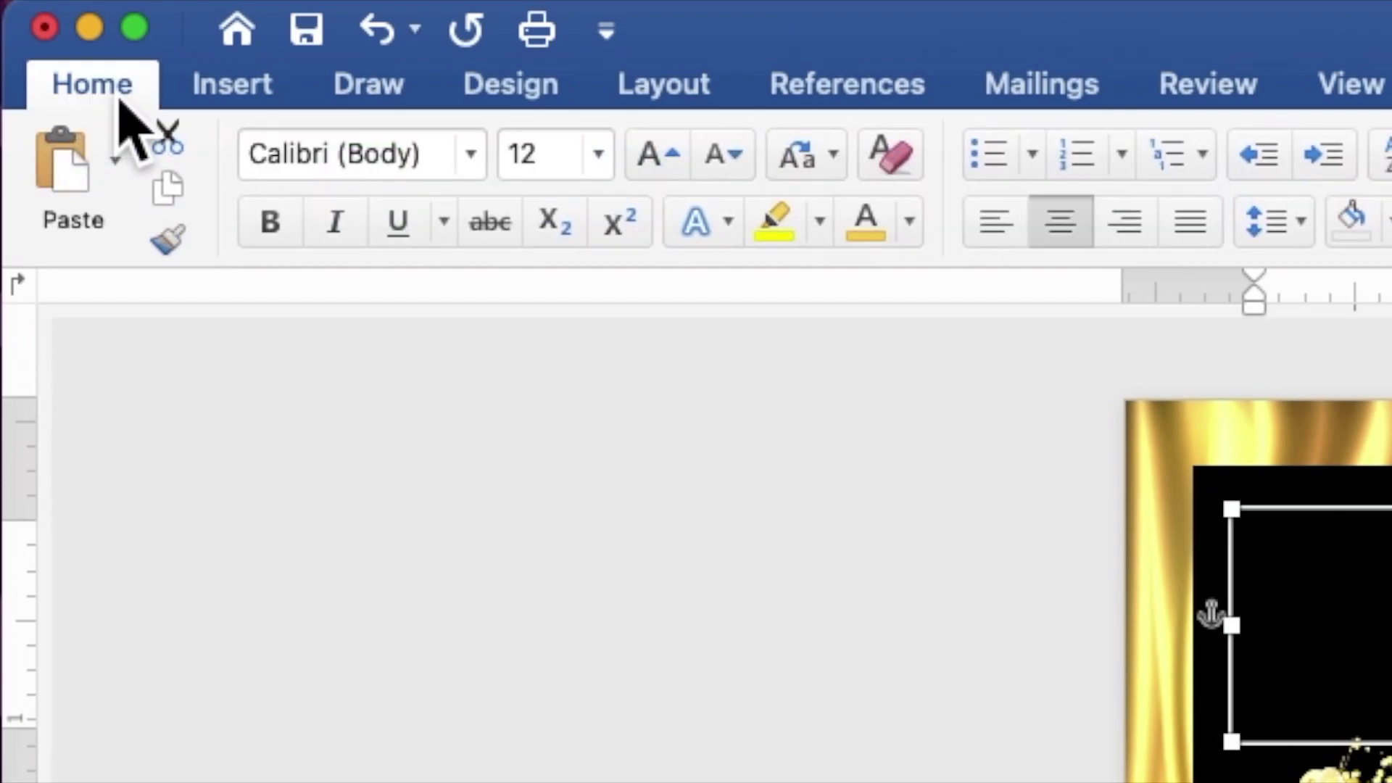
# - Set the Cheers! text to the Ballpark font at size 80
pyautogui.click(471, 156)
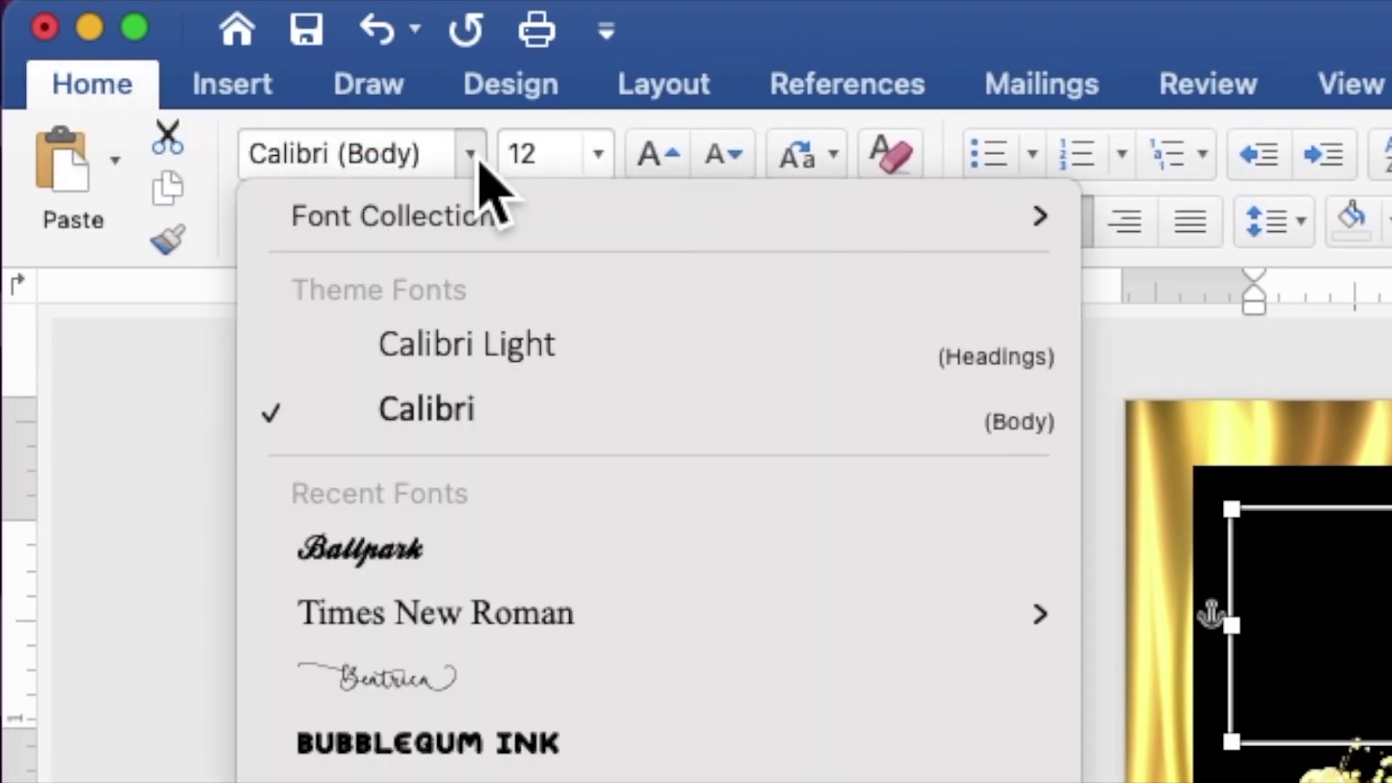
pyautogui.click(450, 561)
pyautogui.click(534, 171)
pyautogui.write('80')
pyautogui.press('Return')
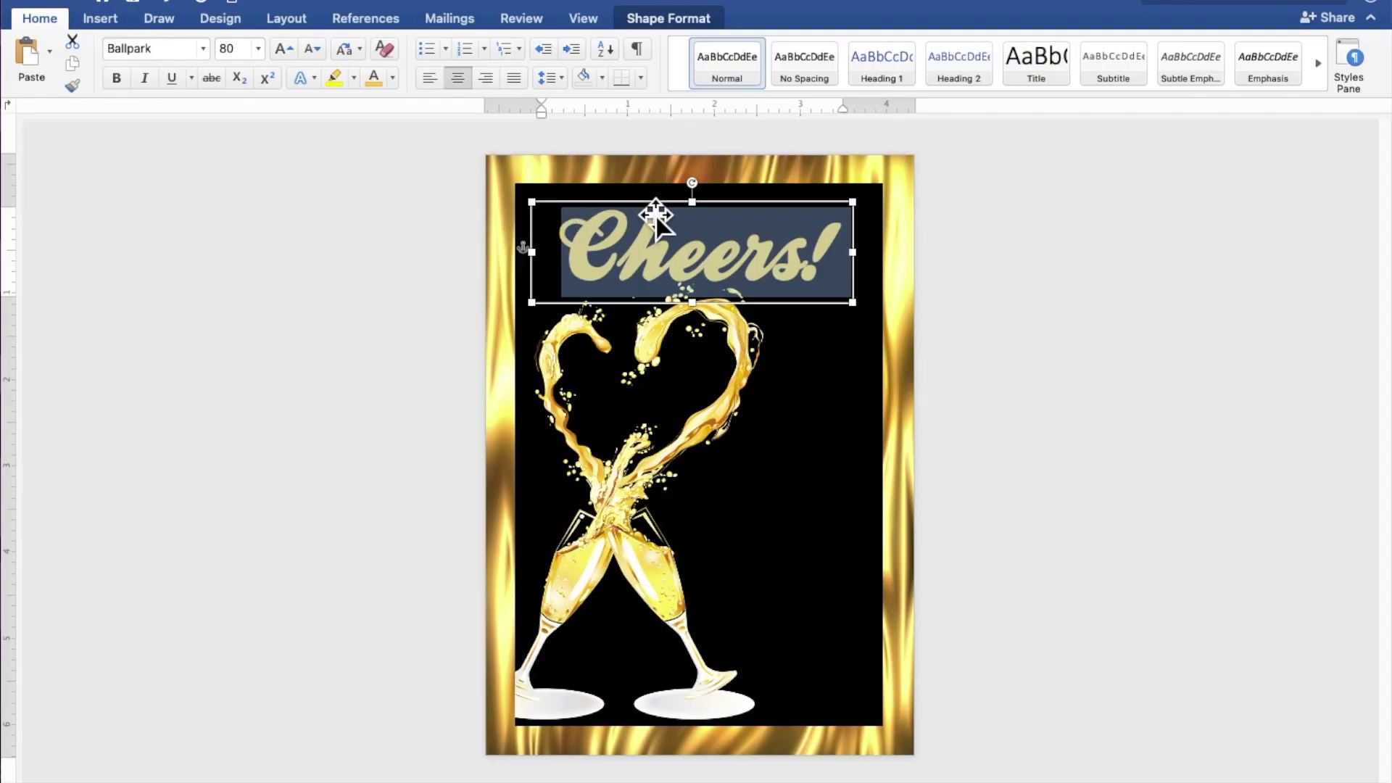
# - Move the Cheers! box higher above the champagne heart, tilted to about 353.63°
pyautogui.moveTo(741, 211); pyautogui.dragTo(751, 204)
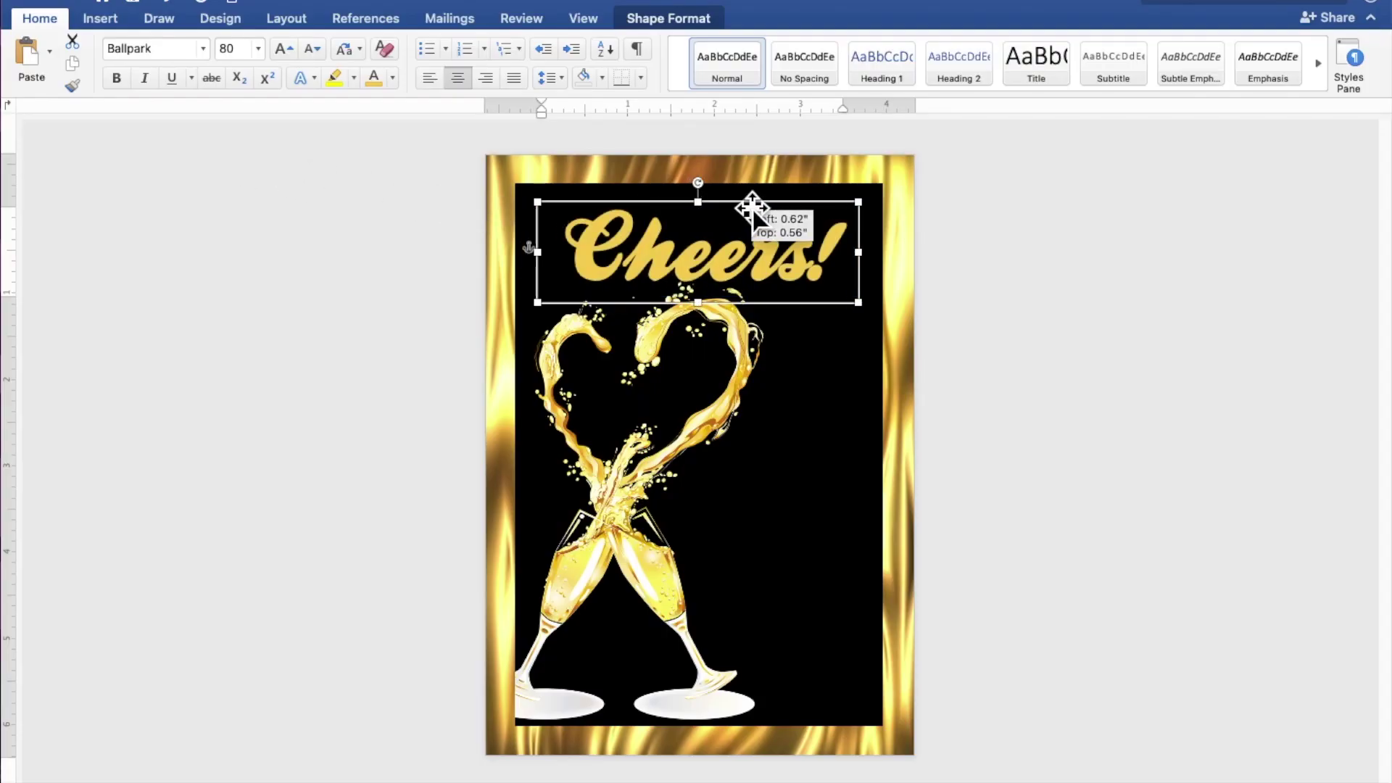
pyautogui.moveTo(751, 203); pyautogui.dragTo(705, 186)
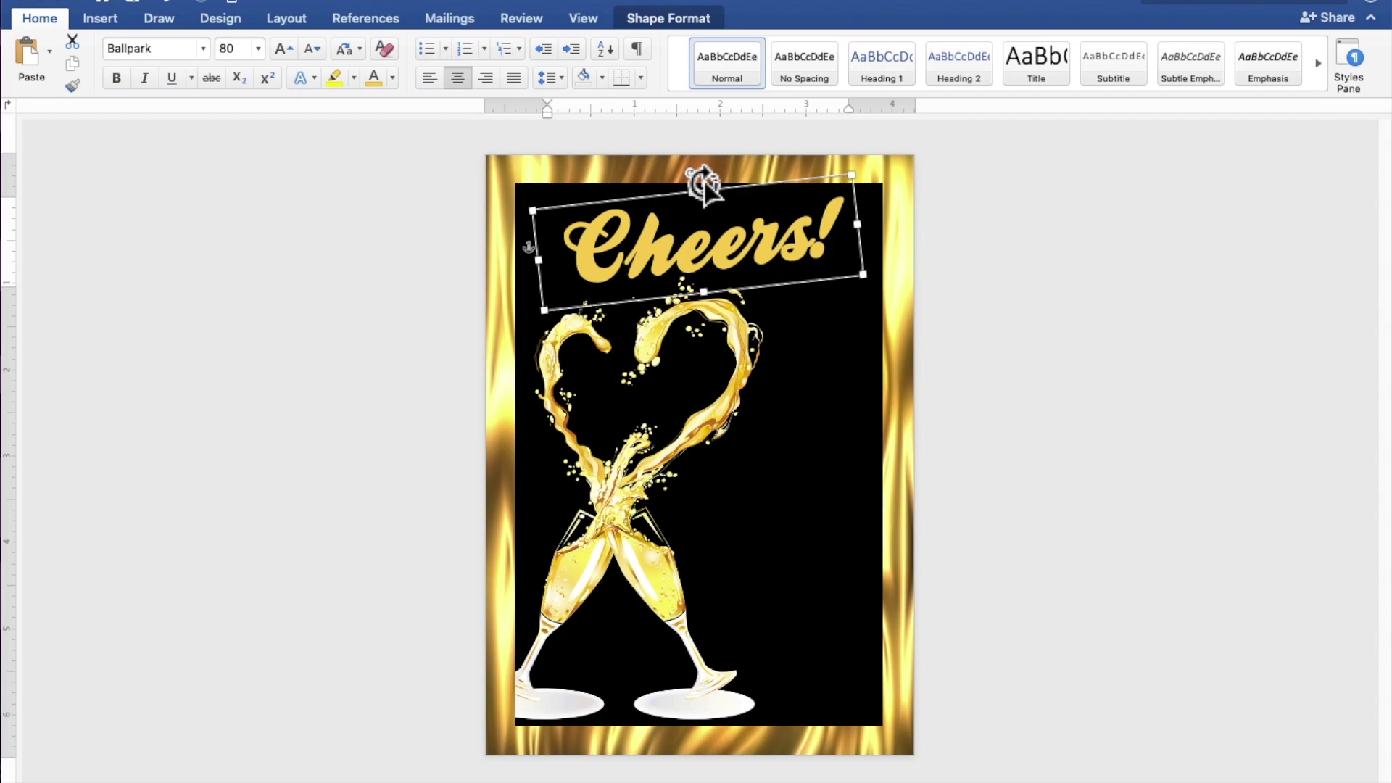
pyautogui.click(1107, 261)
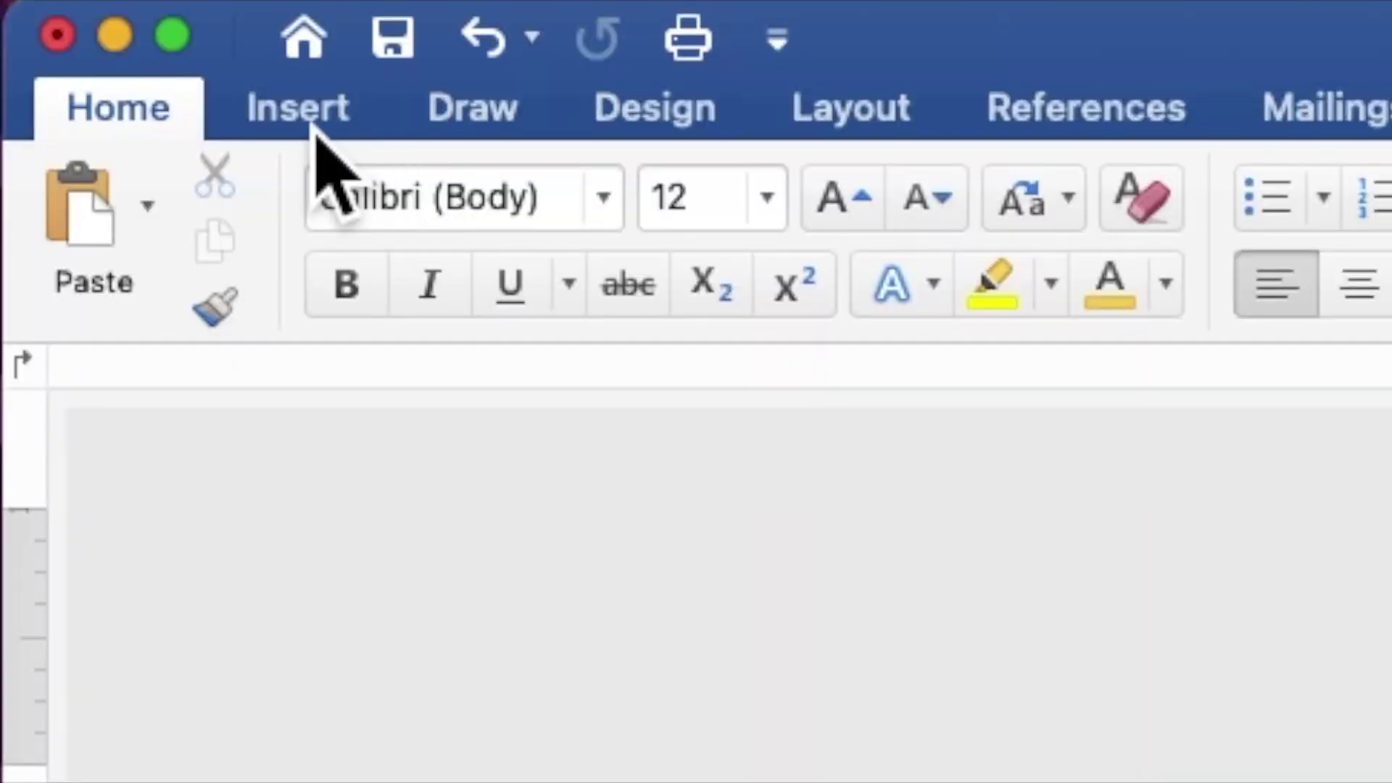
# - Draw a text-holding rectangle beside the champagne glasses at lower right, 3" wide by 2.91" tall
pyautogui.click(103, 23)
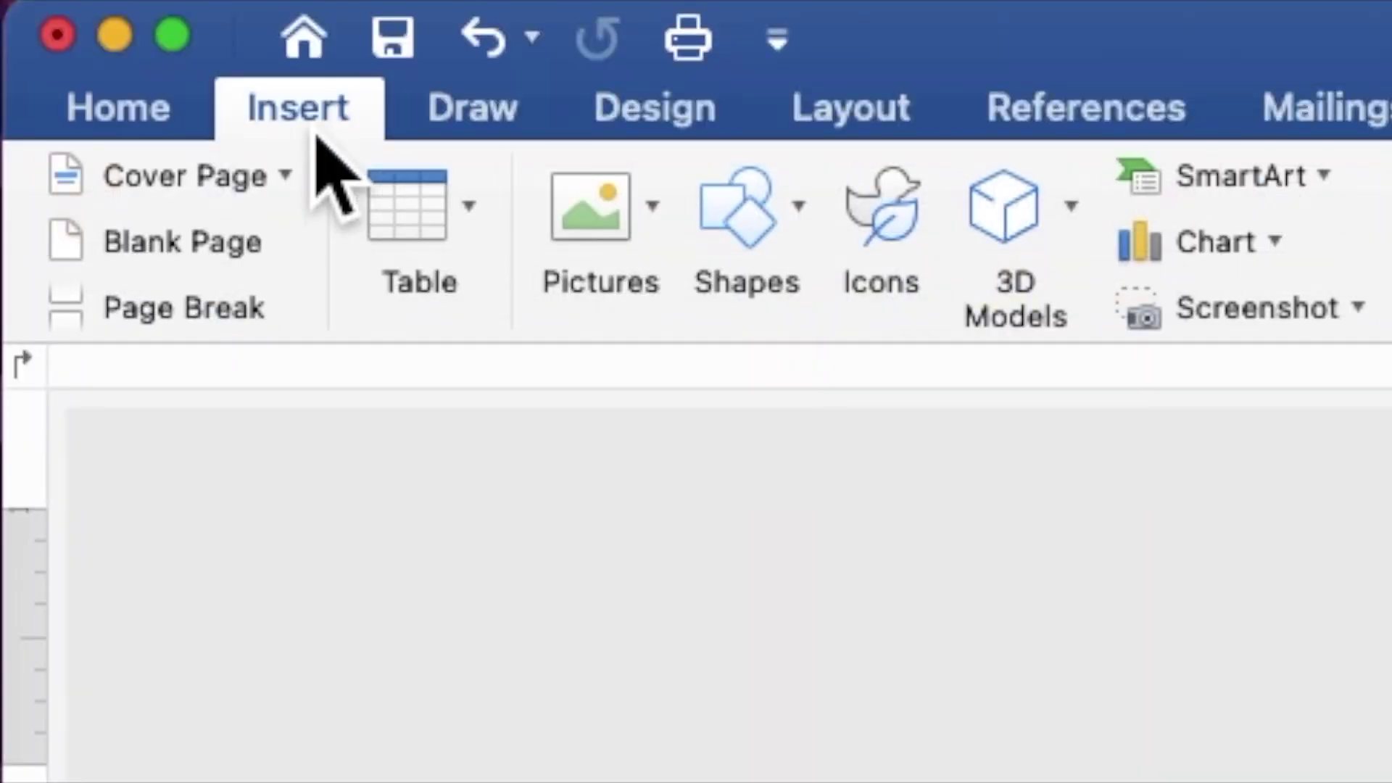
pyautogui.click(754, 257)
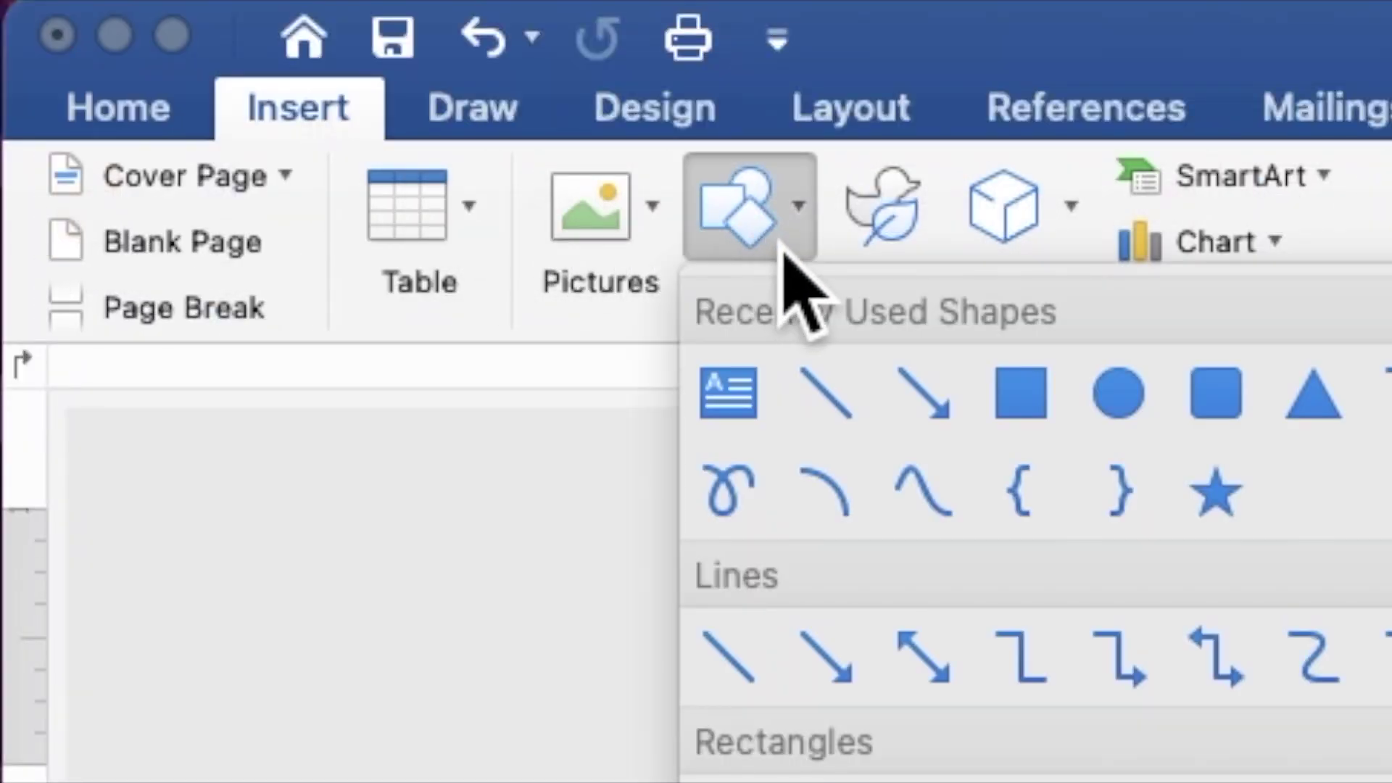
pyautogui.click(1022, 387)
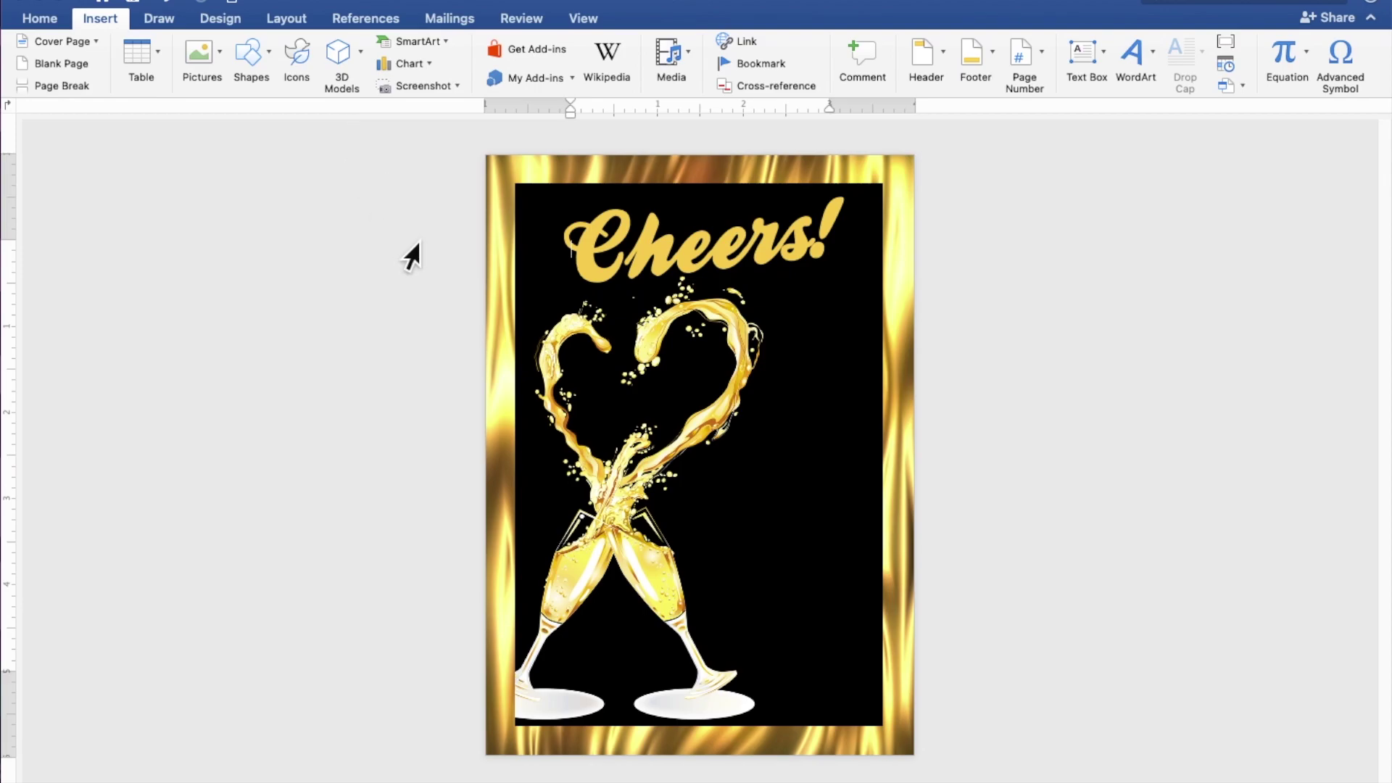
pyautogui.moveTo(728, 451); pyautogui.dragTo(923, 697)
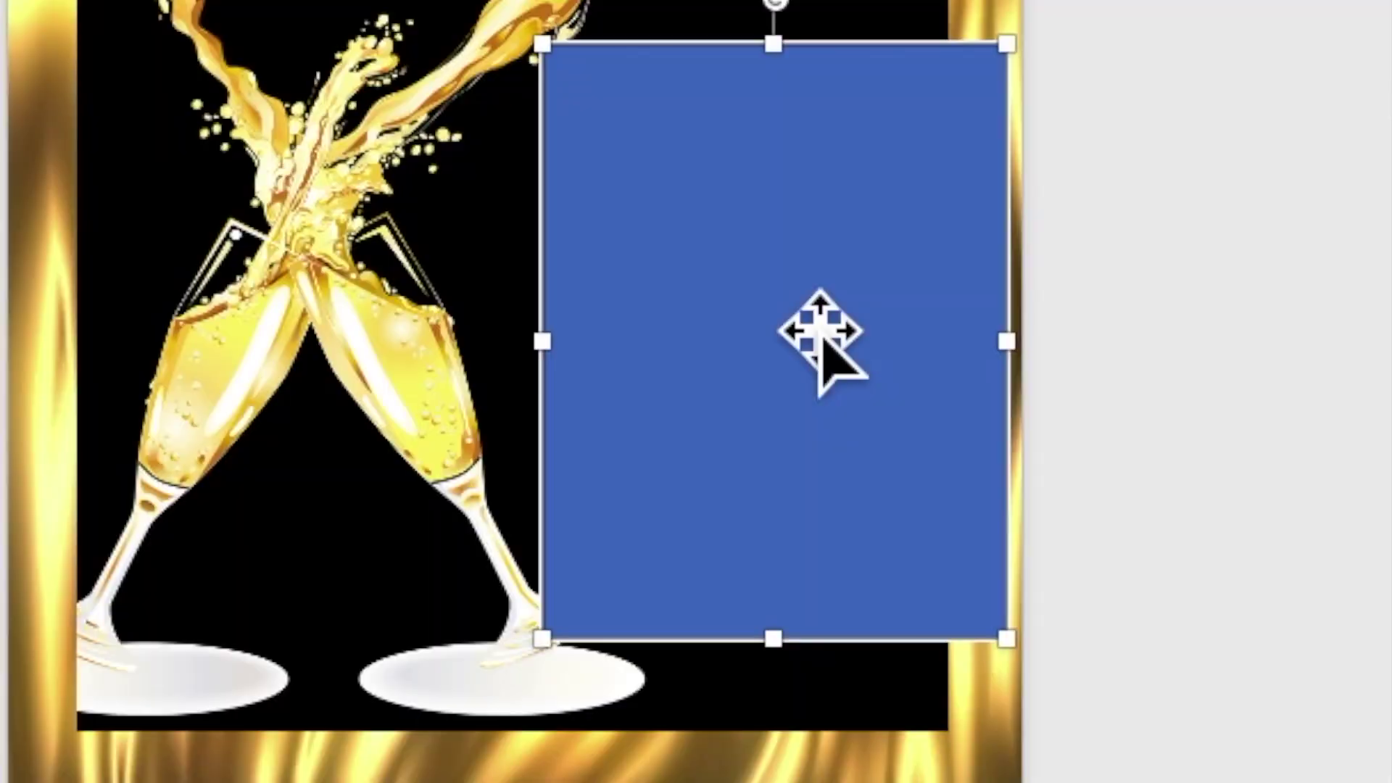
pyautogui.rightClick(819, 547)
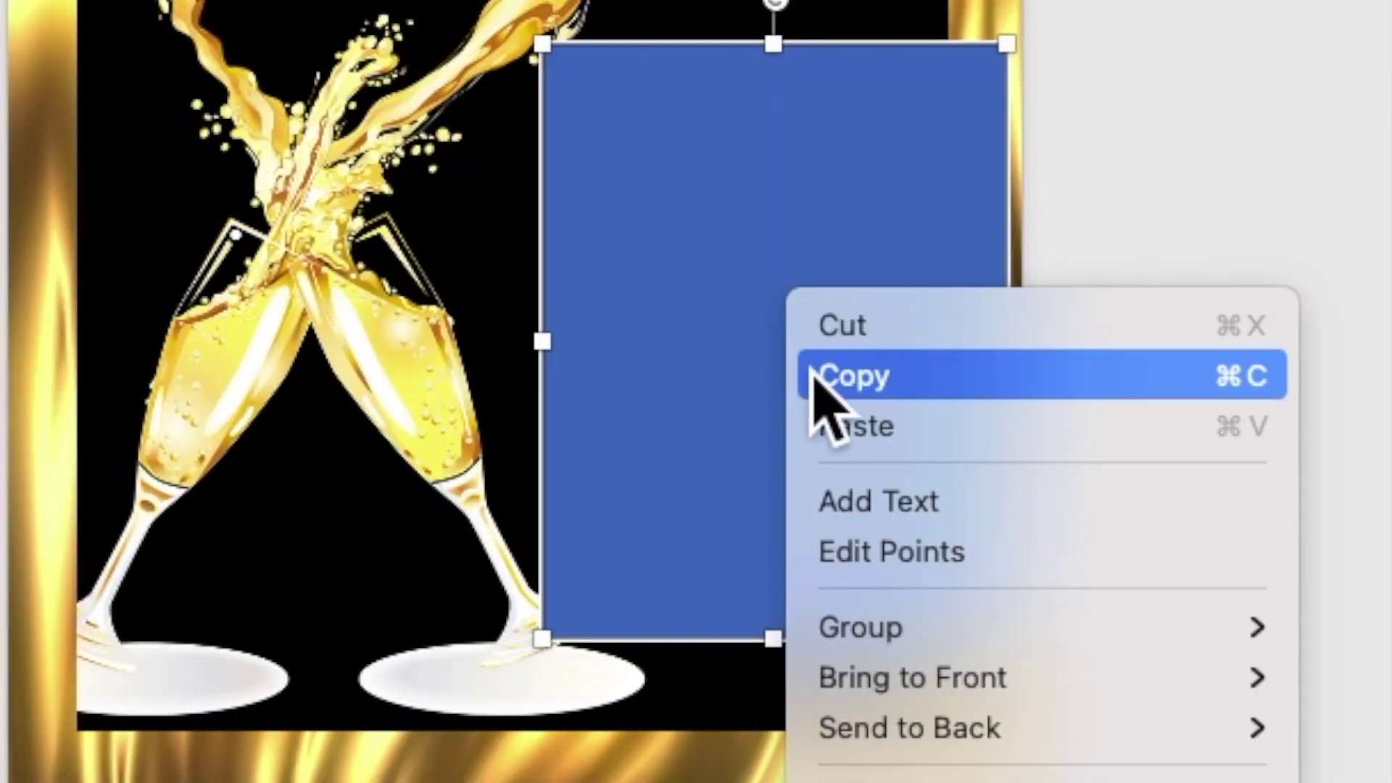
pyautogui.click(838, 507)
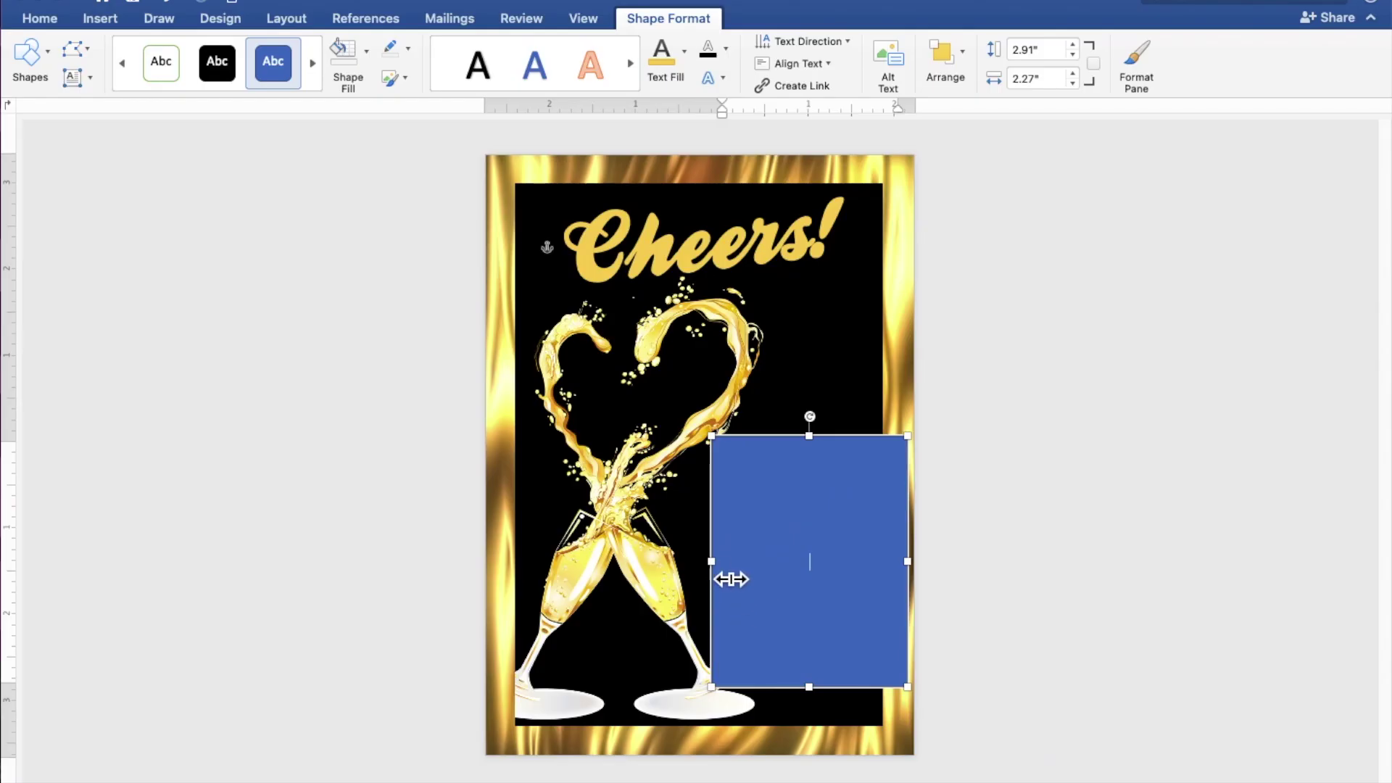
pyautogui.moveTo(730, 578); pyautogui.dragTo(656, 572)
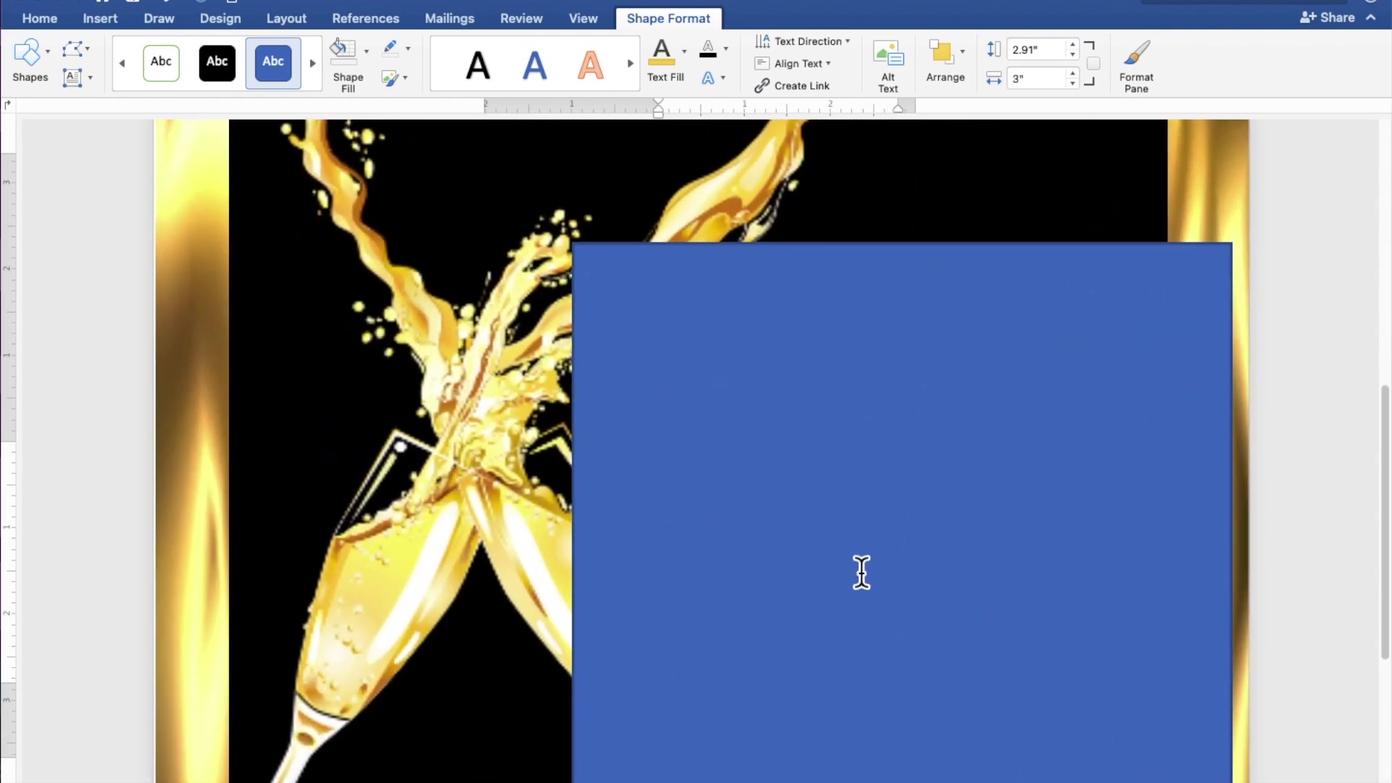
# - Type the 'WITH THEIR FAMILIES' and 'JOIN US FOR THE WEDDING OF' lines, then the couple's names
pyautogui.scroll(-3, 867, 585)
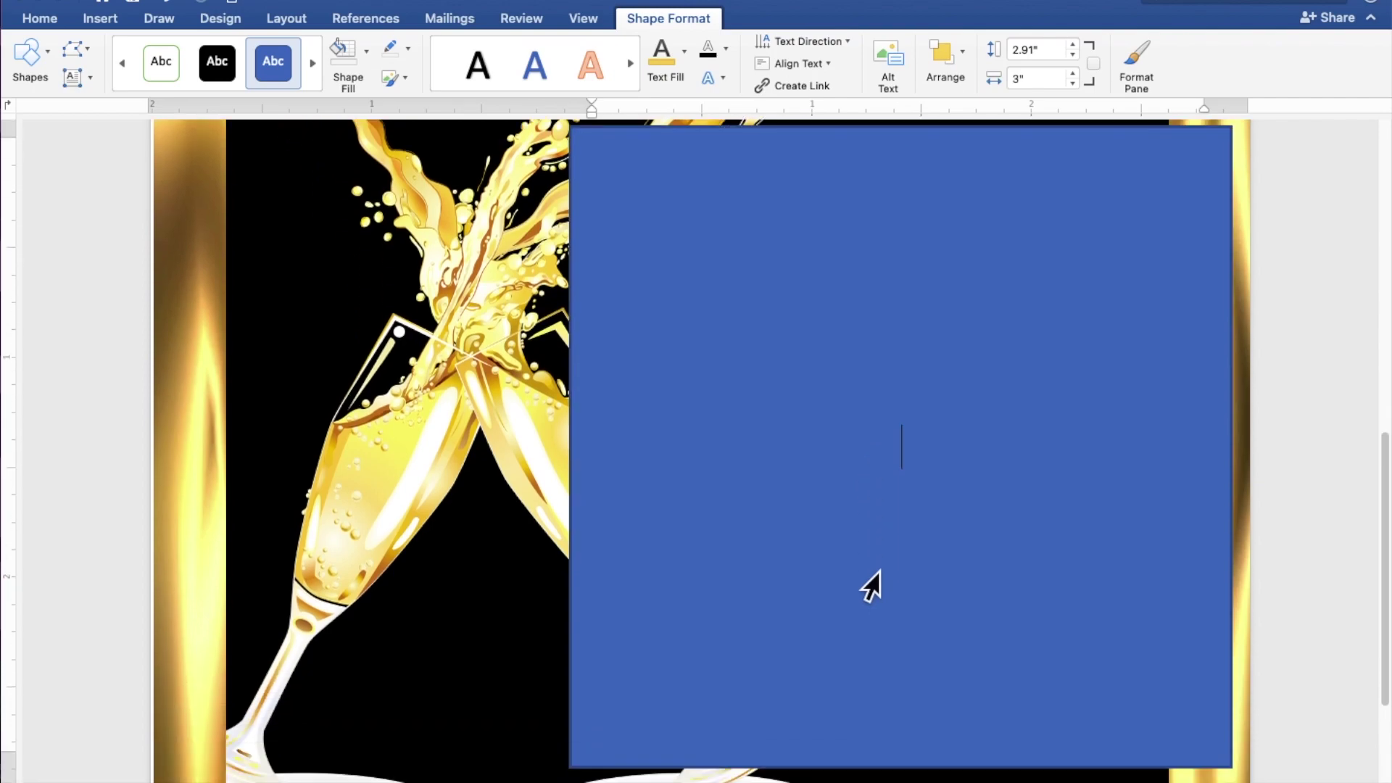
pyautogui.scroll(-1, 870, 585)
pyautogui.click(1062, 490)
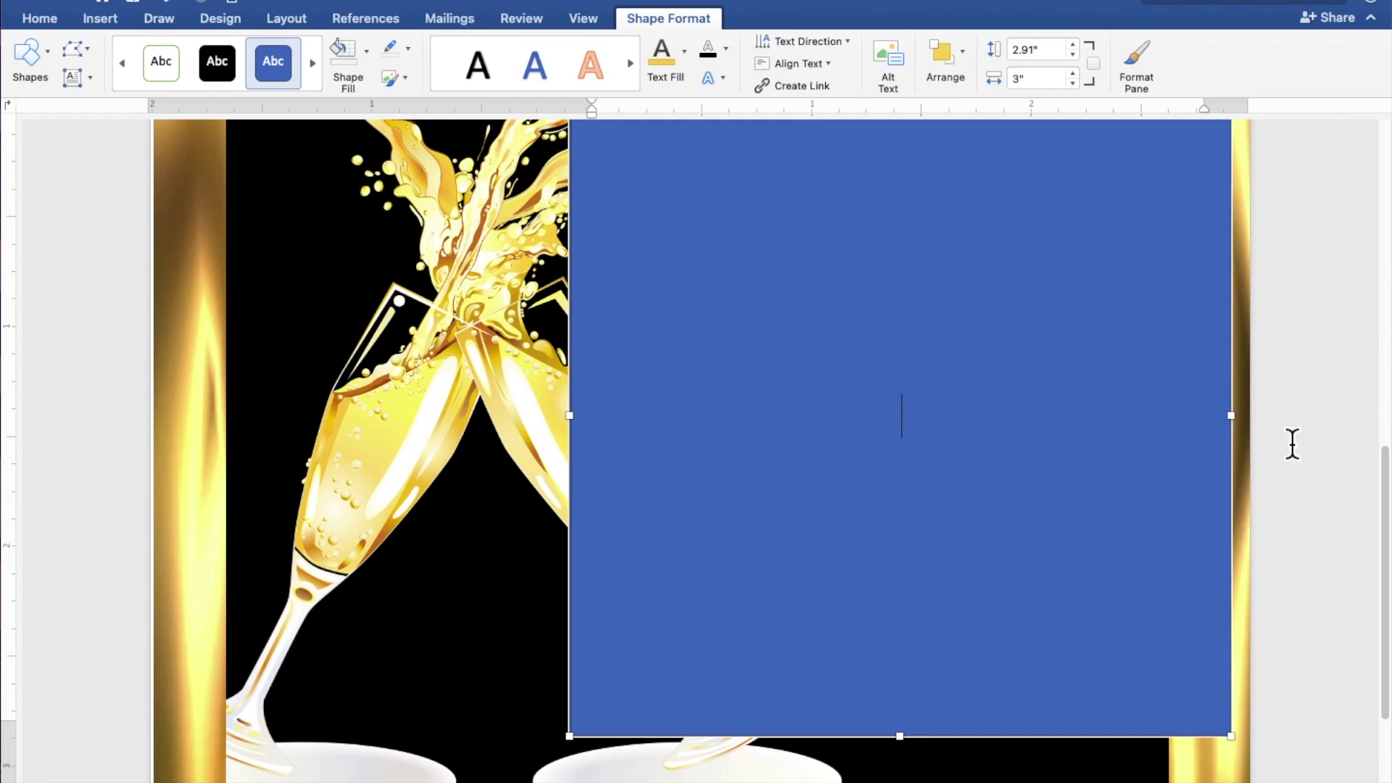
pyautogui.write('TOGETHER')
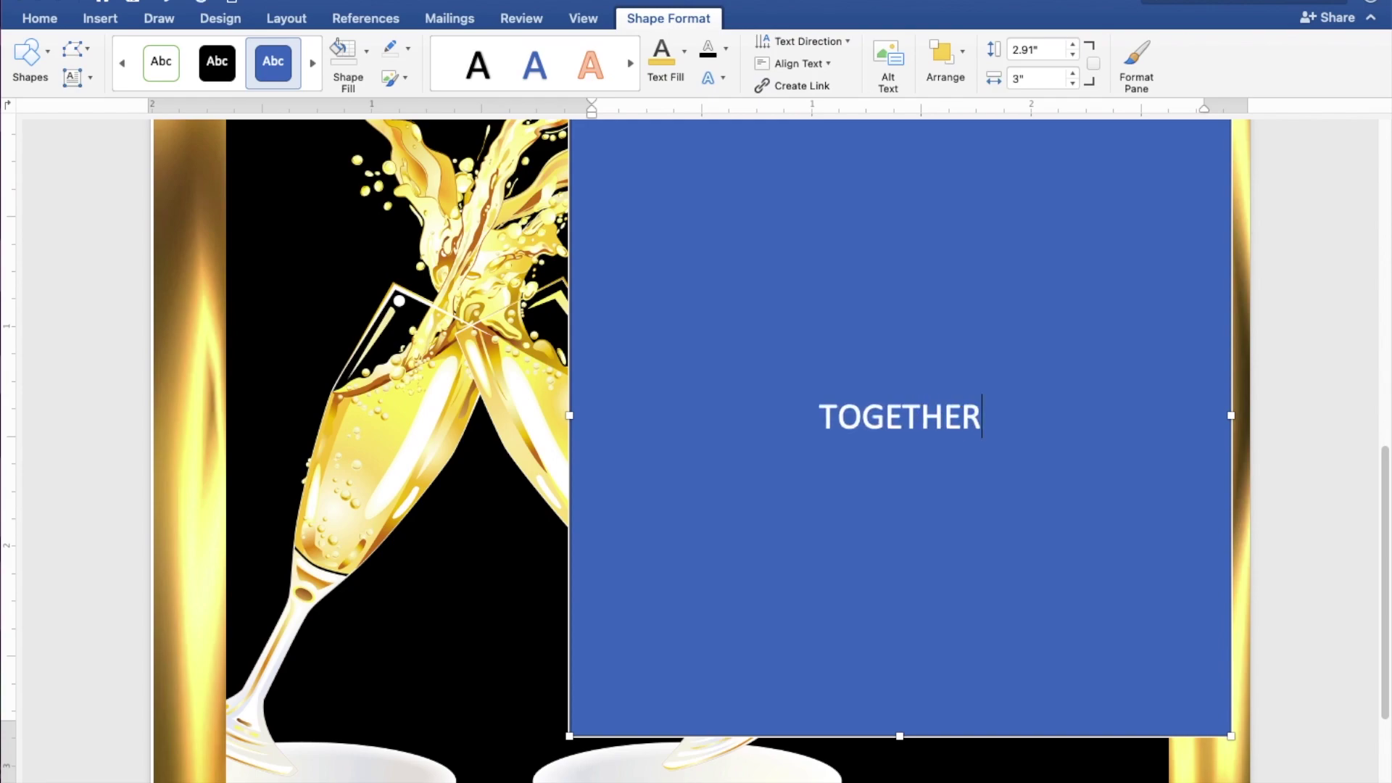
pyautogui.write(' WITH ')
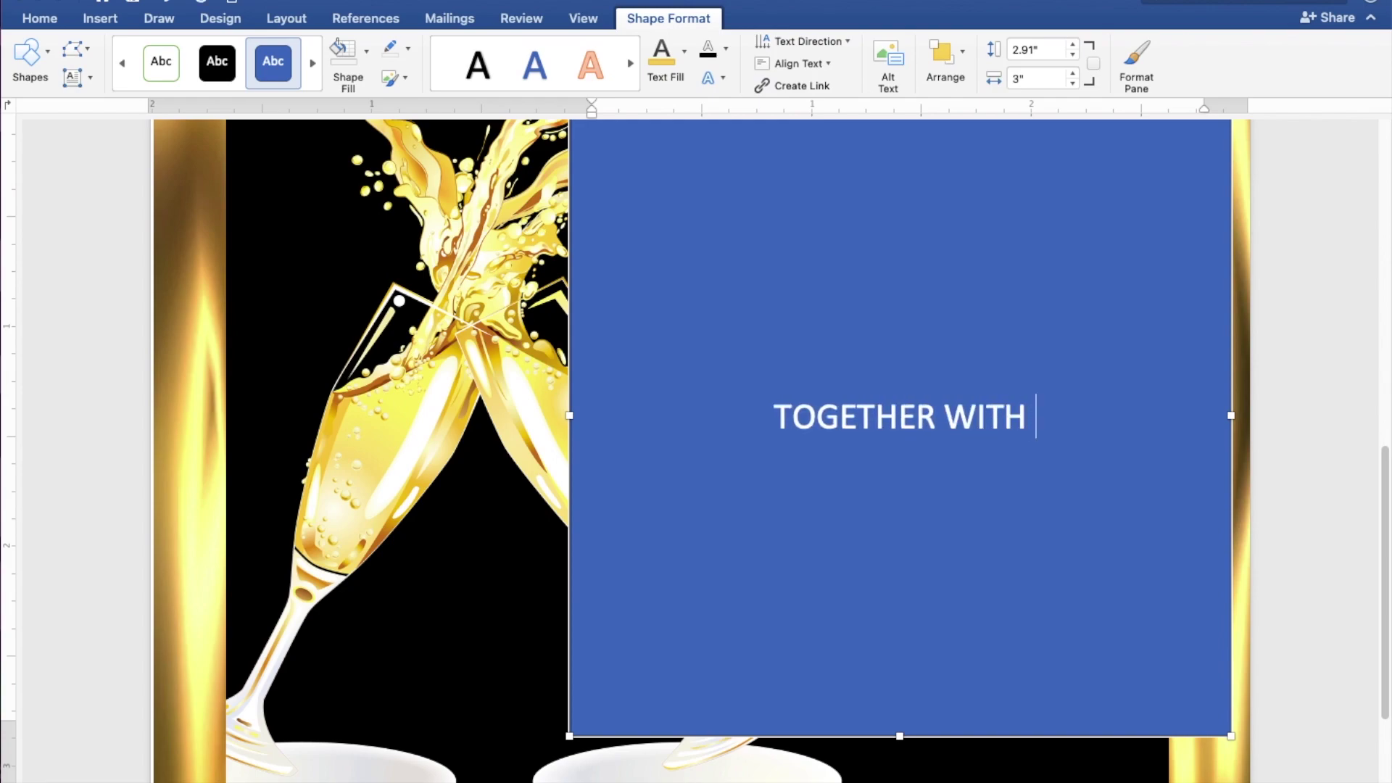
pyautogui.write('THEIR FAMILIES')
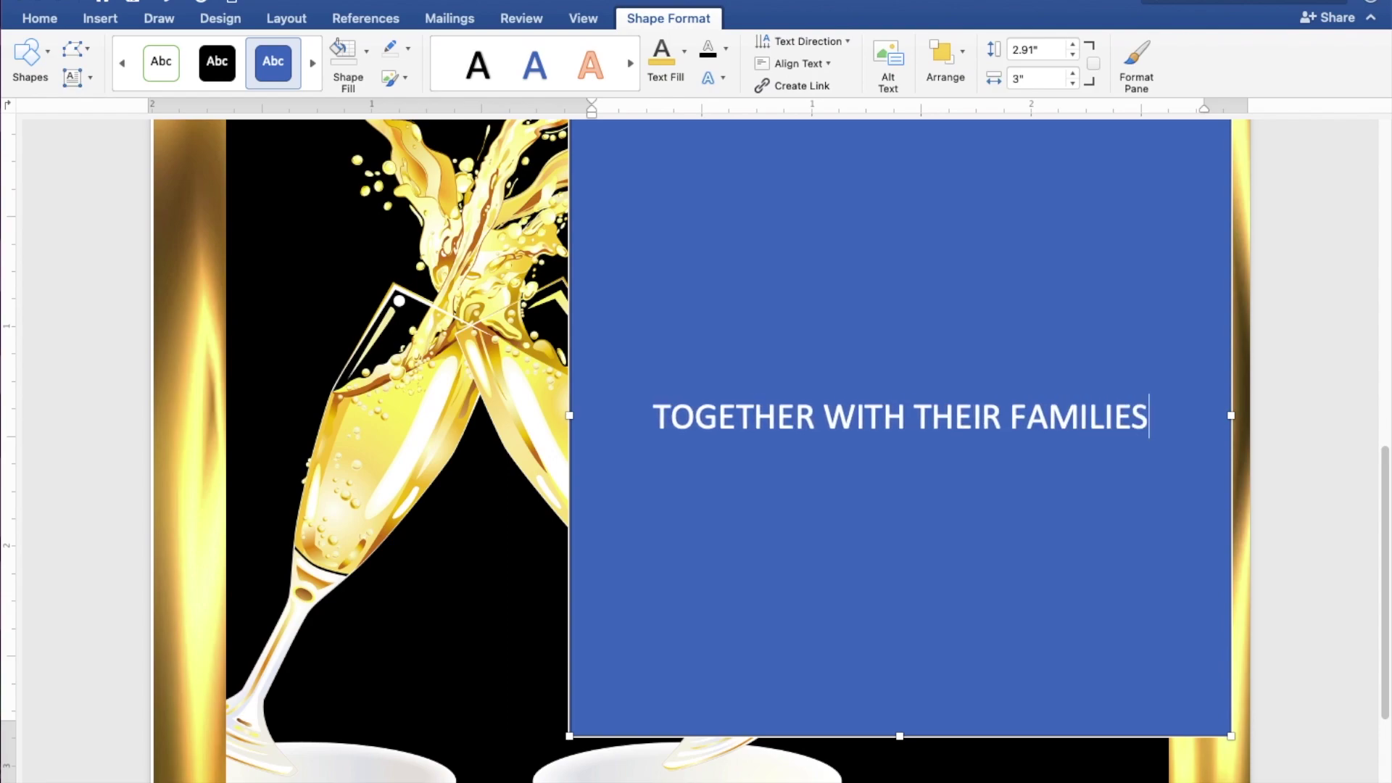
pyautogui.press('Return')
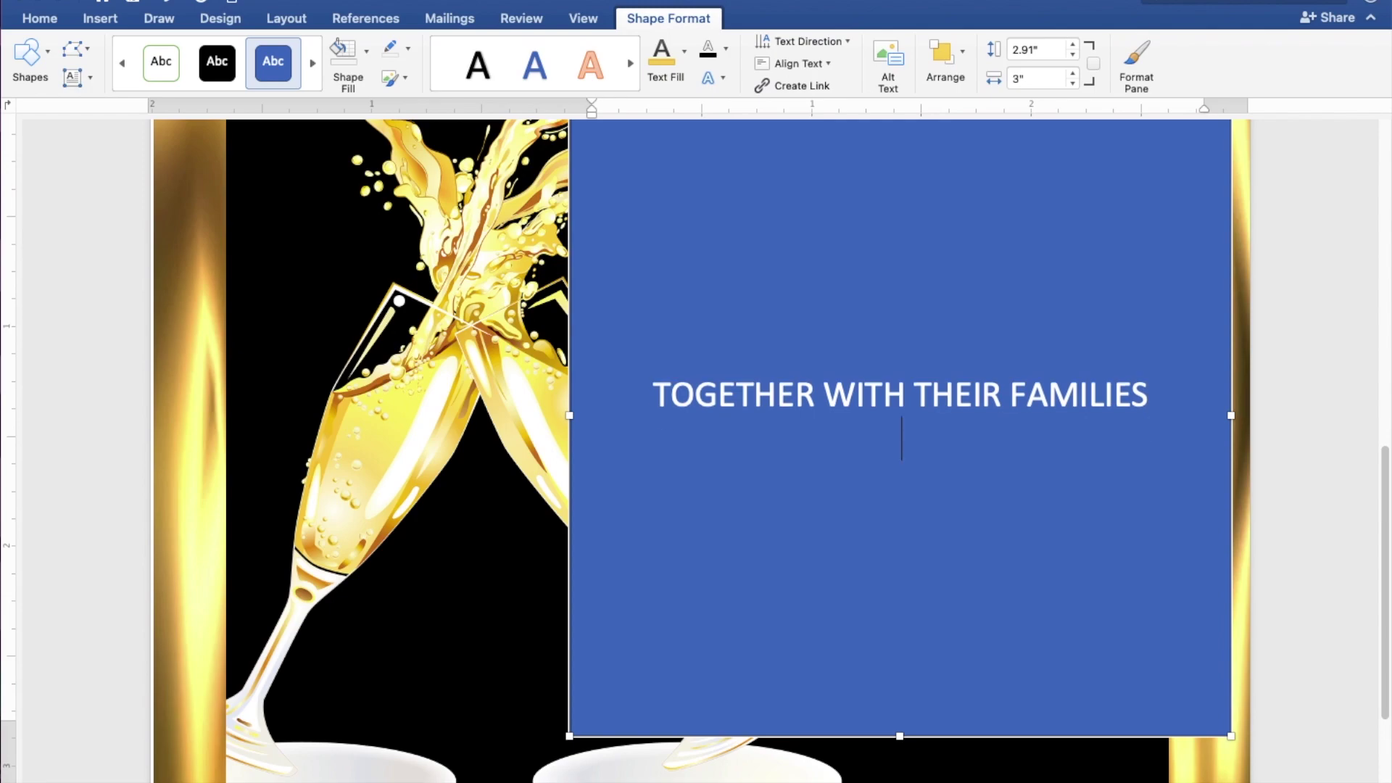
pyautogui.write('PLEASE JOIN US FOR THE WEDDING OF')
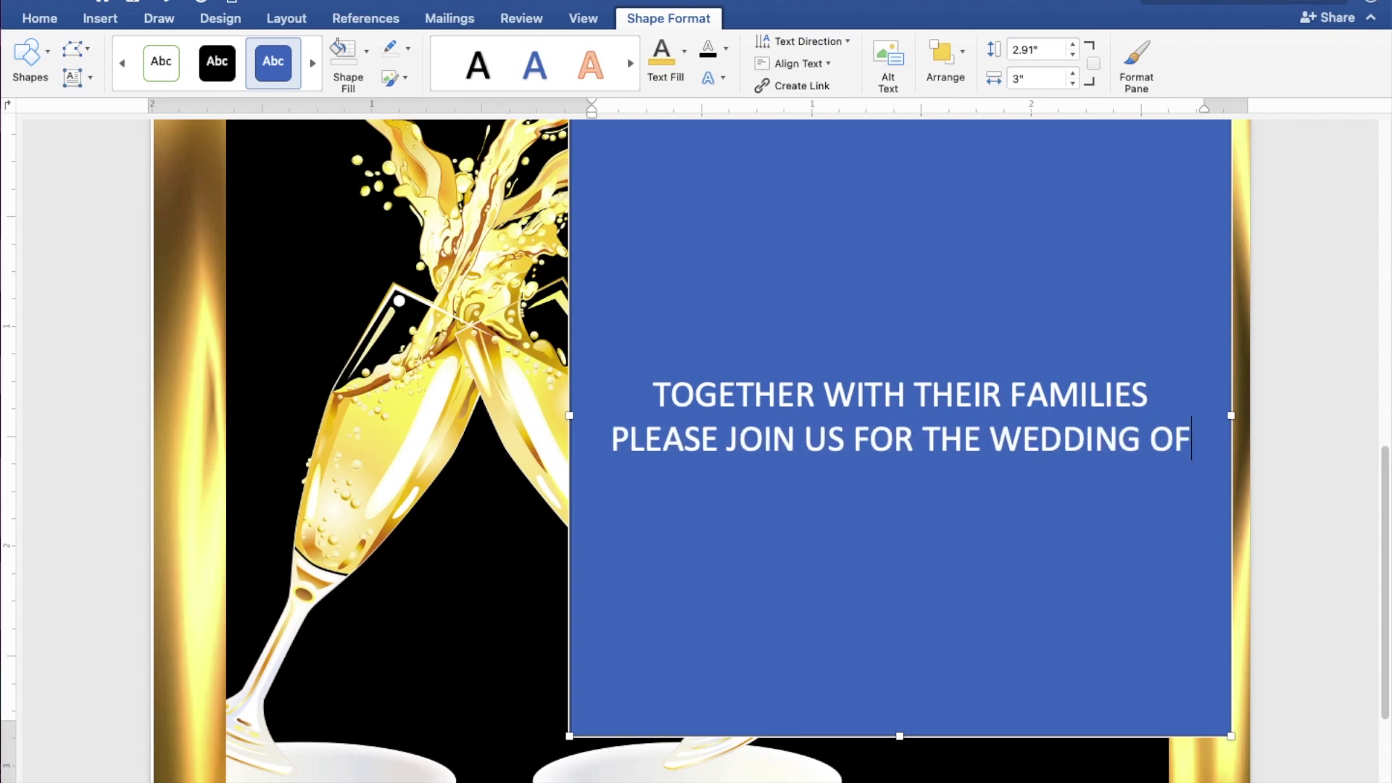
pyautogui.press('Return')
pyautogui.press('Return')
pyautogui.write('Ken Aquino')
pyautogui.press('Return')
pyautogui.write('AND')
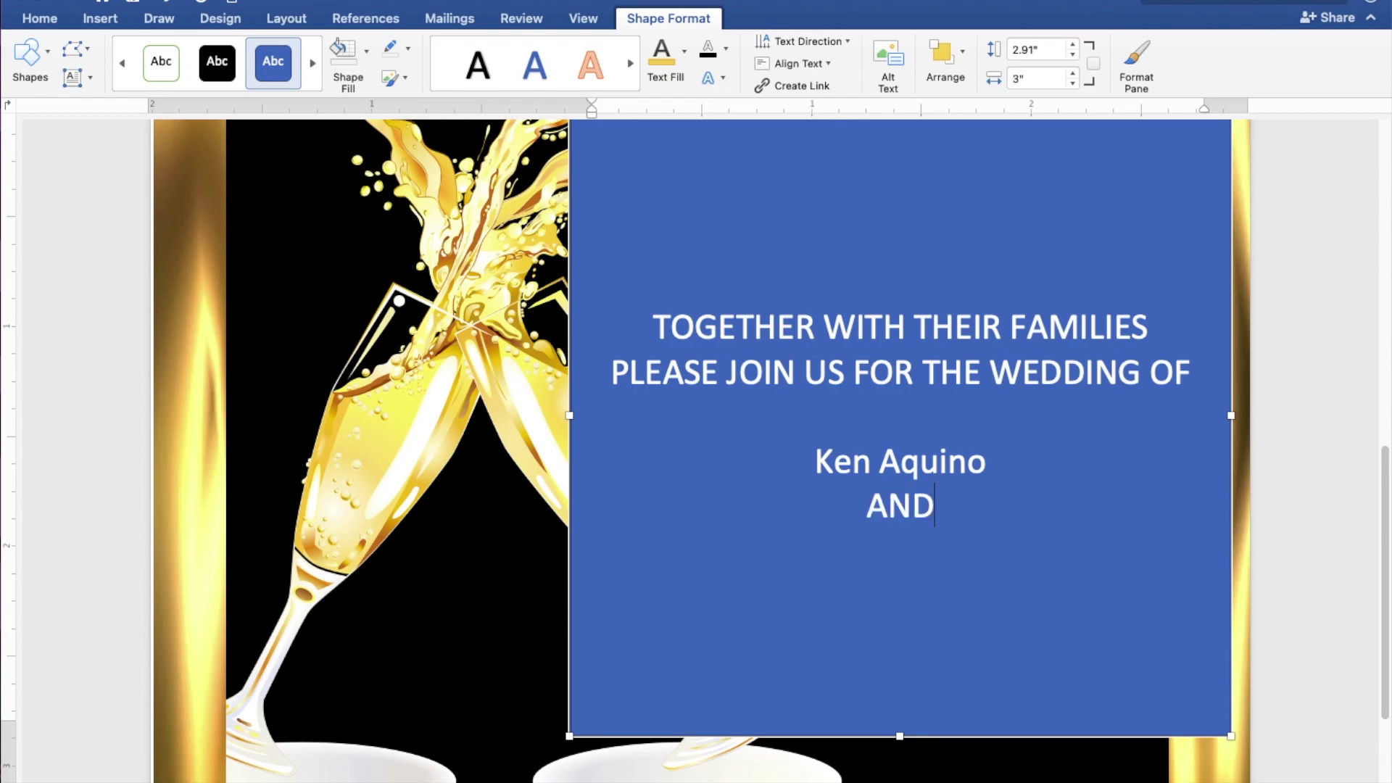
pyautogui.press('Return')
pyautogui.write('Ca')
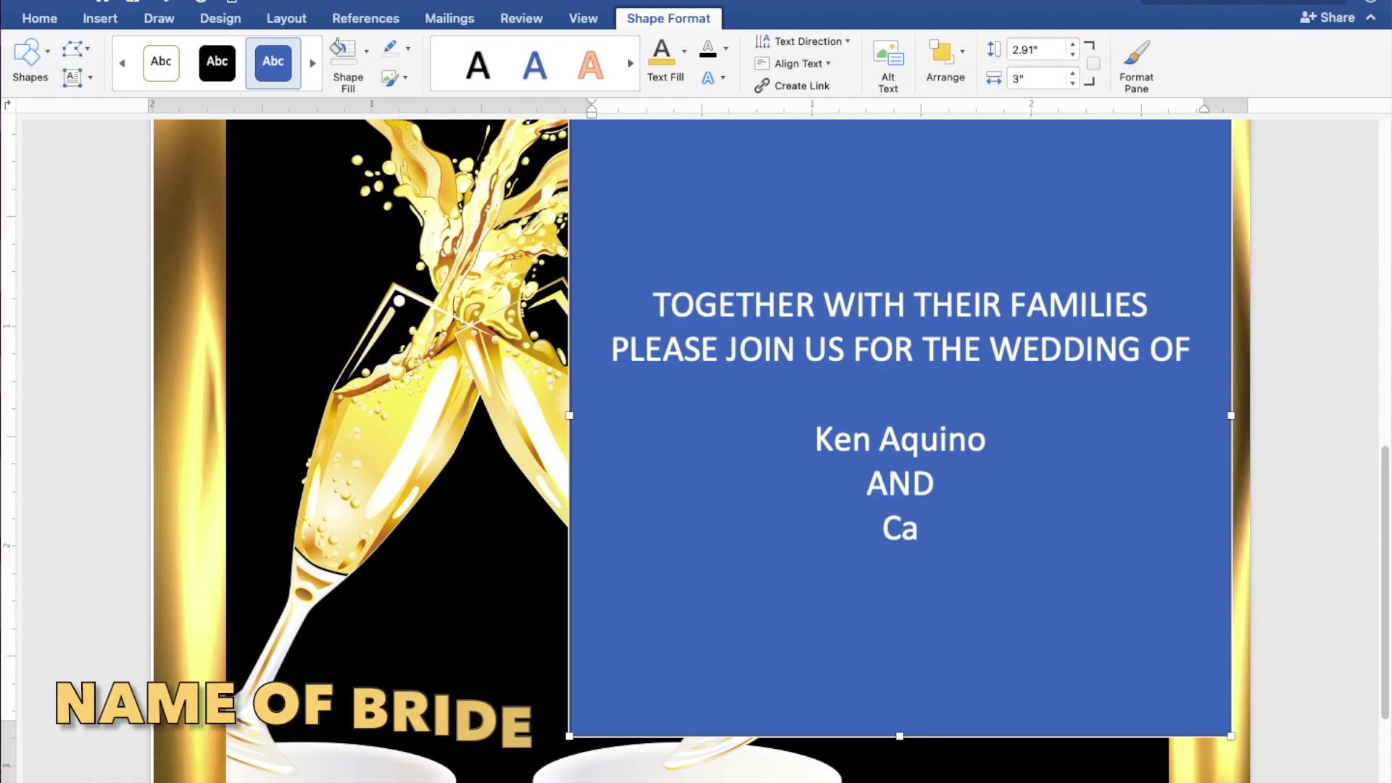
pyautogui.write('ssy Soriano')
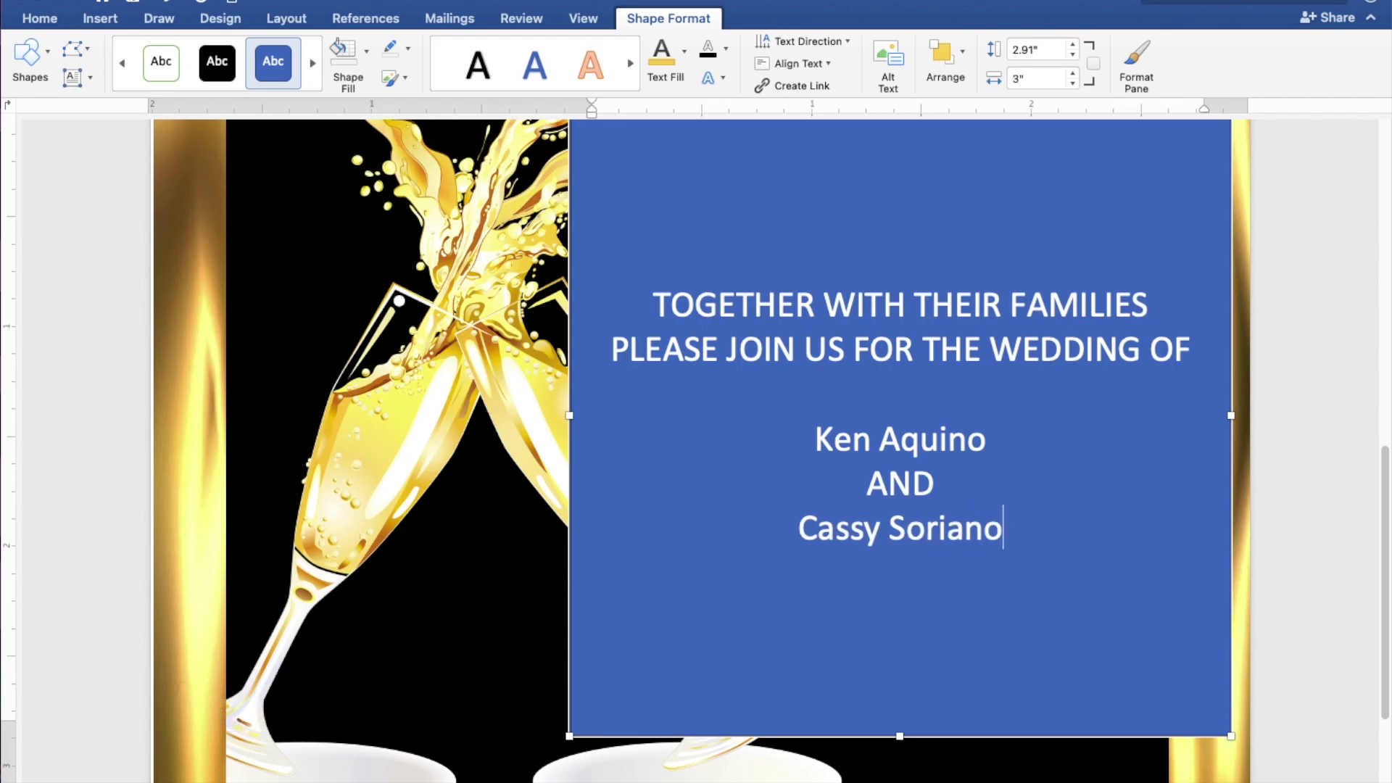
pyautogui.press('Return')
pyautogui.press('Return')
# - Add the lines SUNDAY, DECEMBER 19, 2021, and 10 O'CLOCK IN THE MORNING
pyautogui.write('SUNDAY')
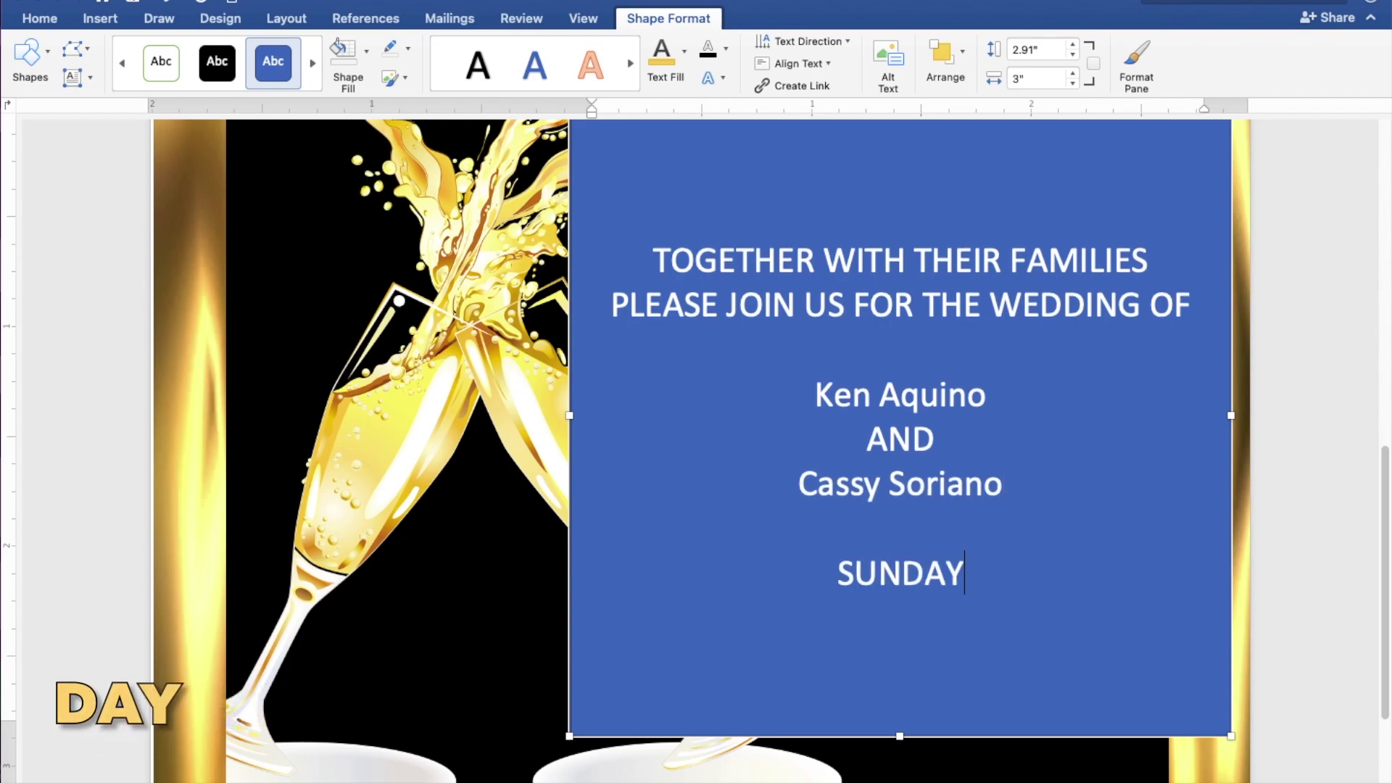
pyautogui.press('Return')
pyautogui.write('DECEM')
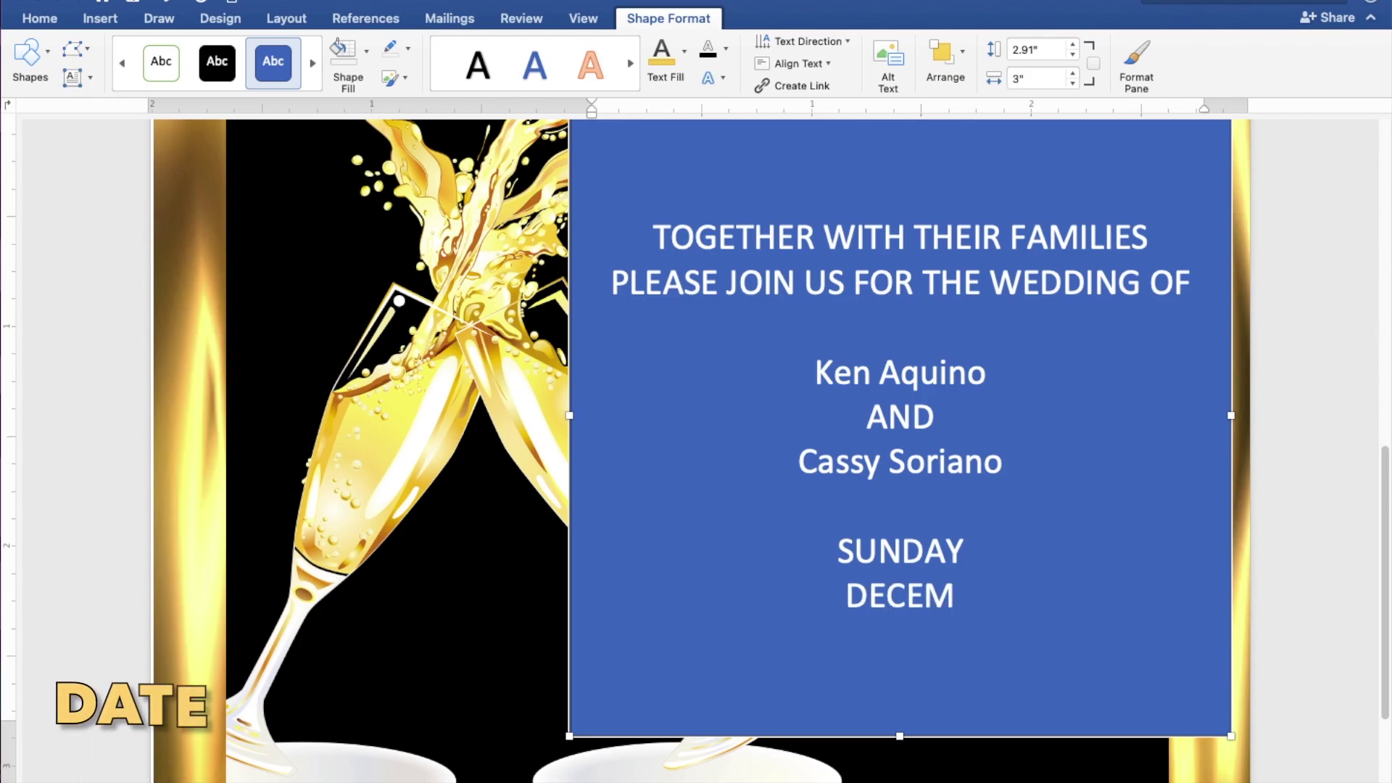
pyautogui.write('BER 19, 2021')
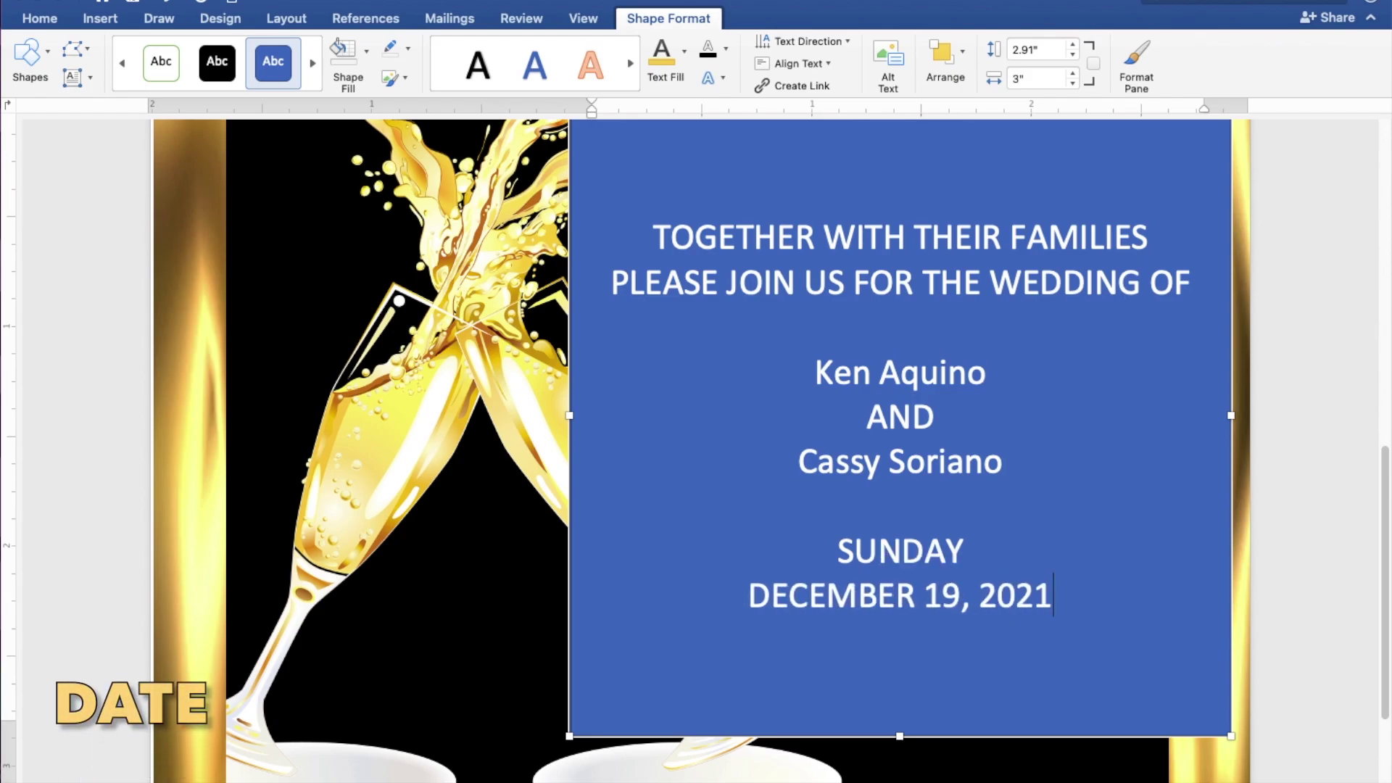
pyautogui.press('Return')
pyautogui.write('10 O’CLOCK ')
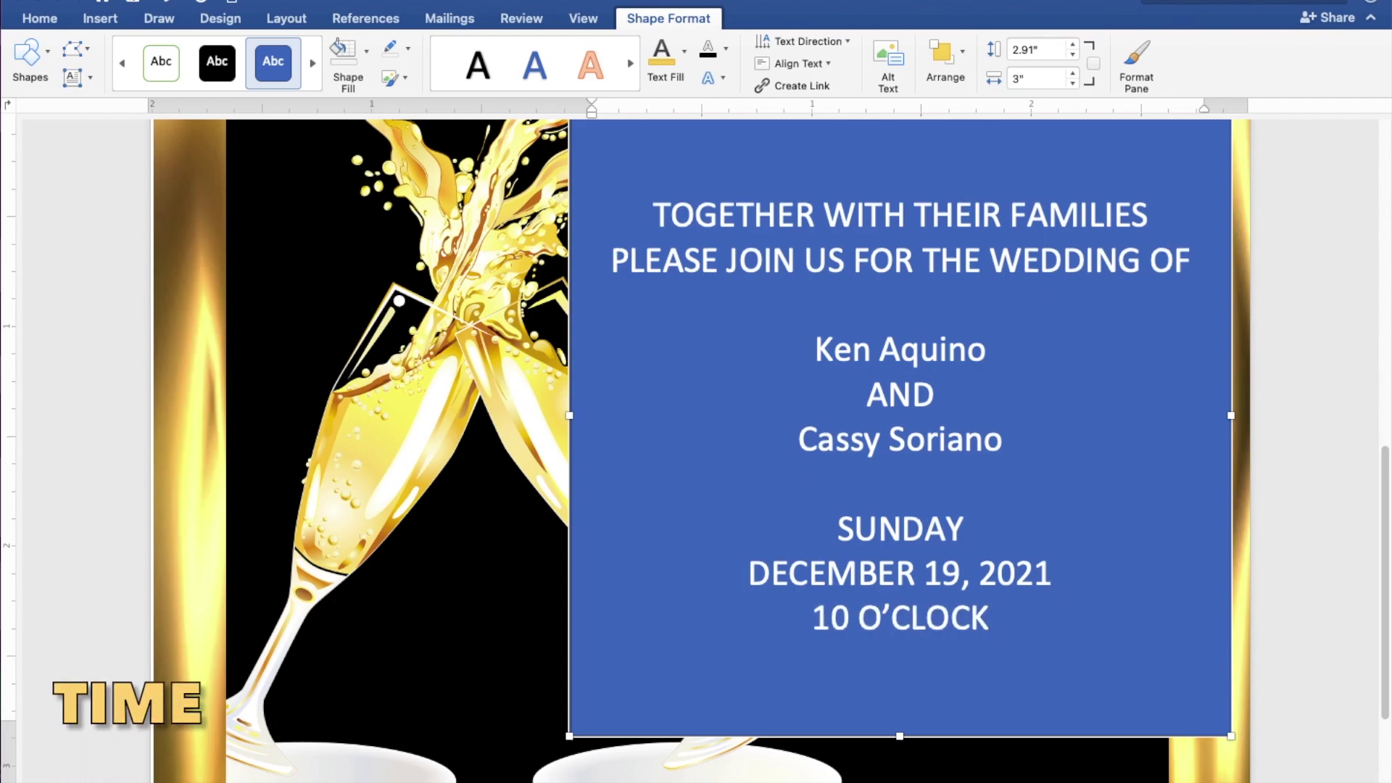
pyautogui.write('IN THE MORNING')
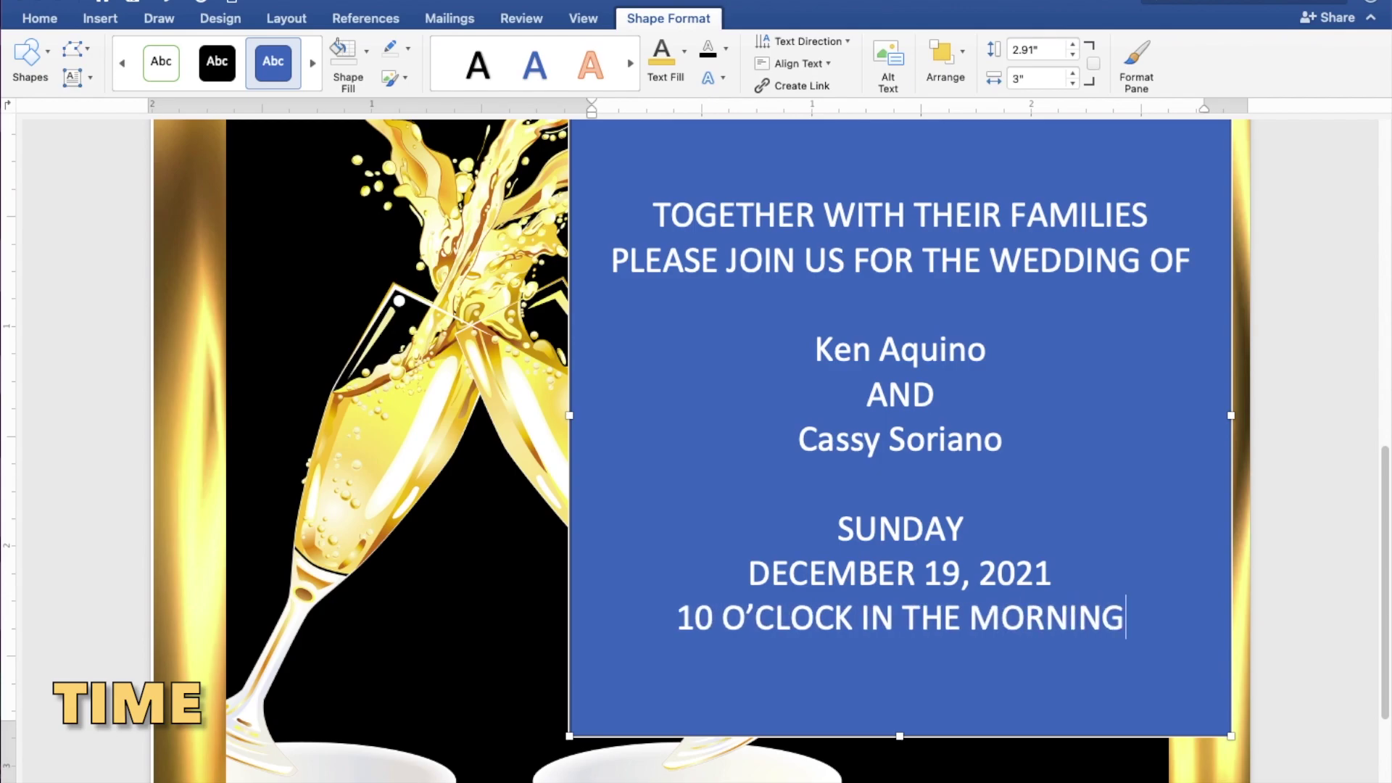
# - Add ST. THOMAS AQUINAS PARISH CHURCH, MANGALDAN PANGASINAN, and RECEPTION TO FOLLOW
pyautogui.press('Return')
pyautogui.write('S')
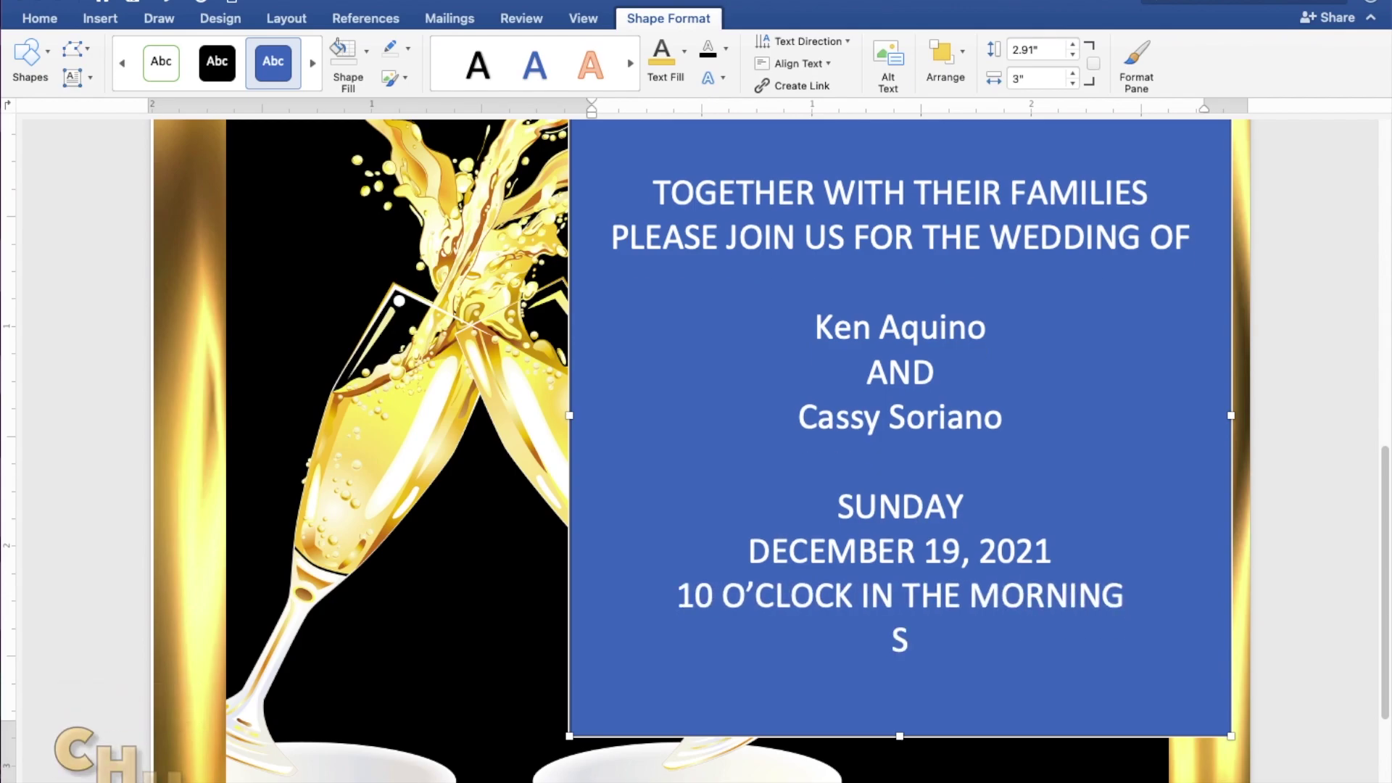
pyautogui.write('T. THOMAS A')
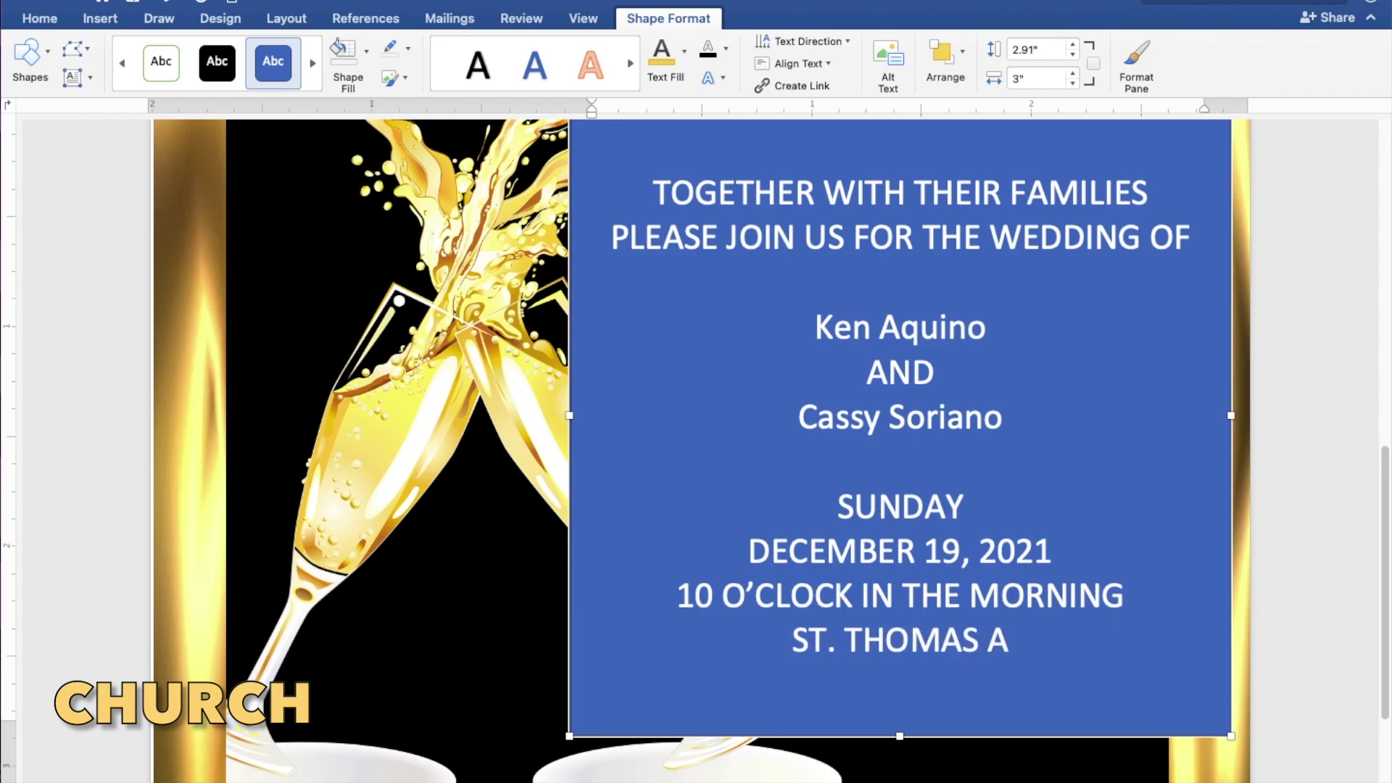
pyautogui.write('QUINAS PARISH CHURCH')
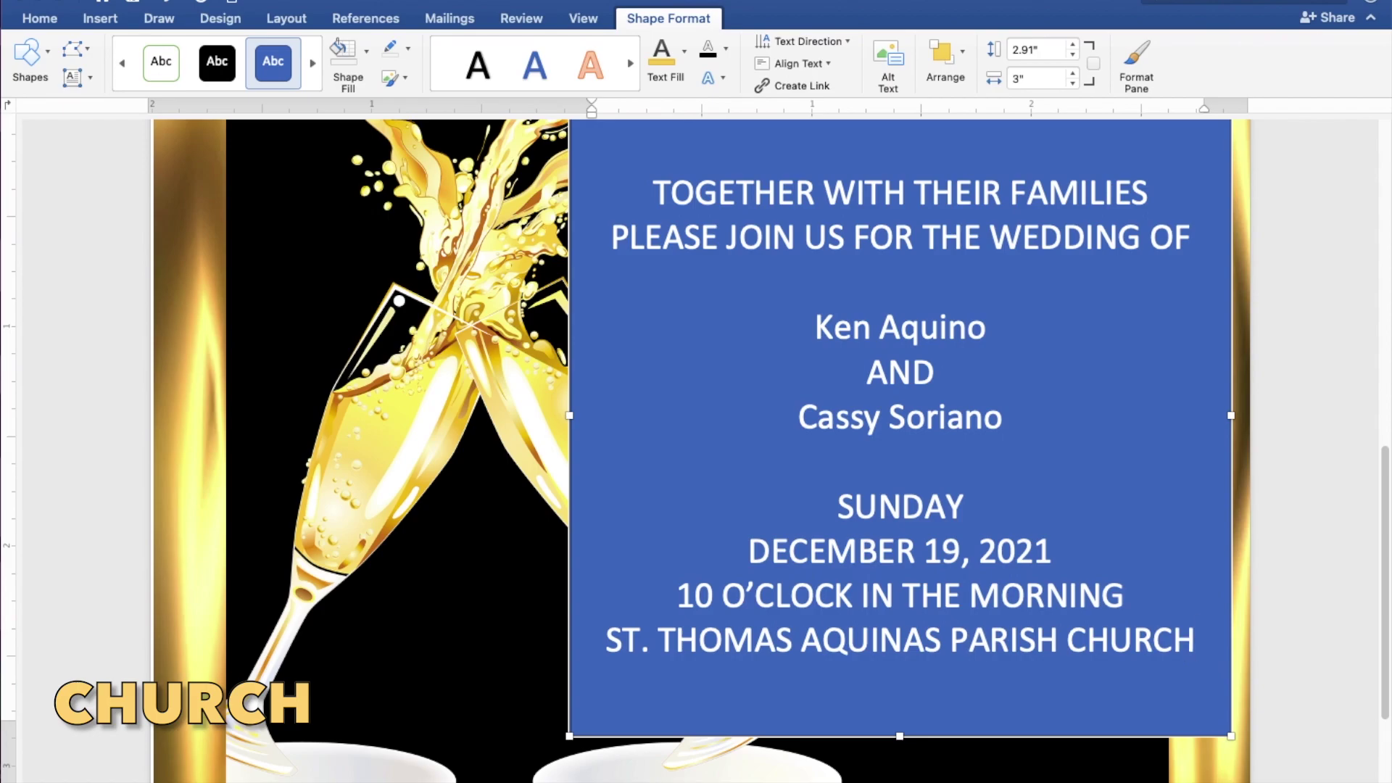
pyautogui.press('Return')
pyautogui.write('MANGALDAN PANGASINAN')
pyautogui.press('Return')
pyautogui.write('RECE')
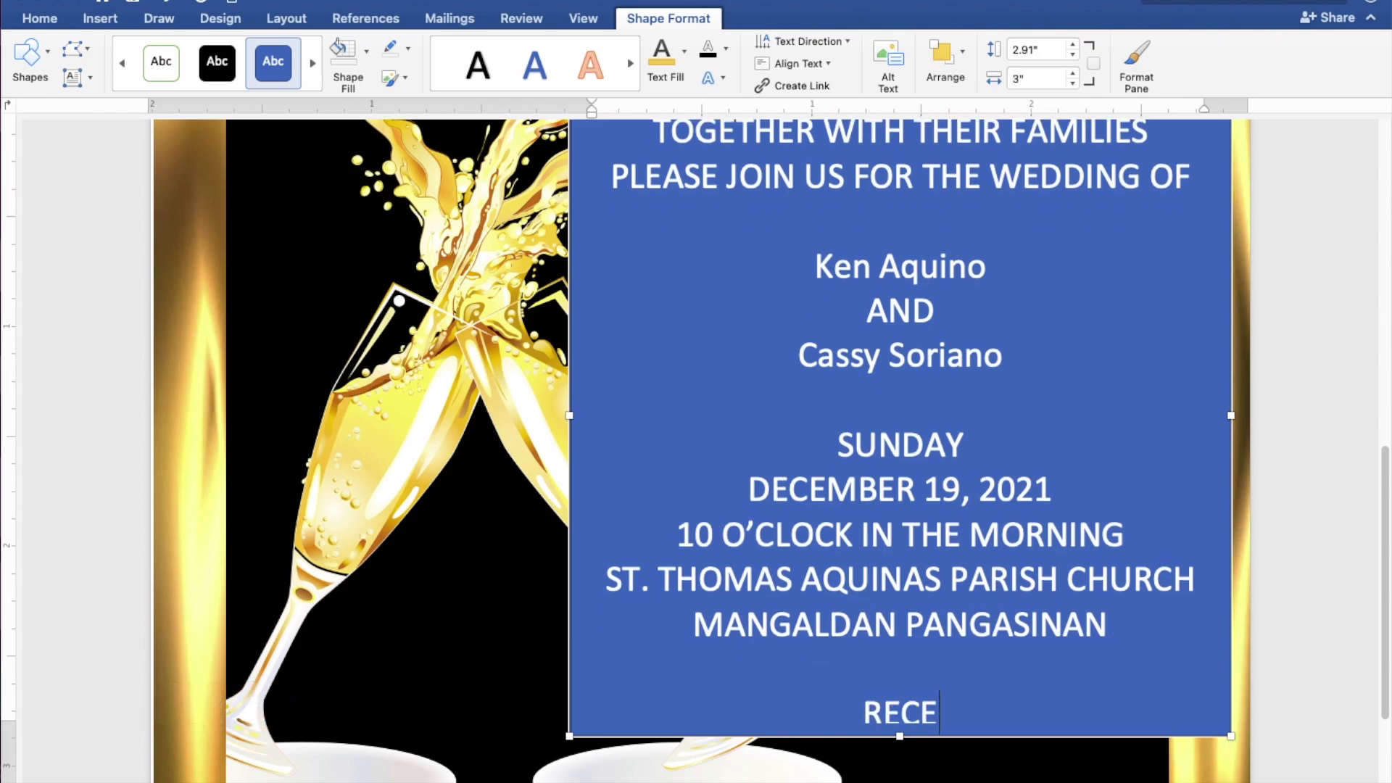
pyautogui.write('PTION TO FOLLOW')
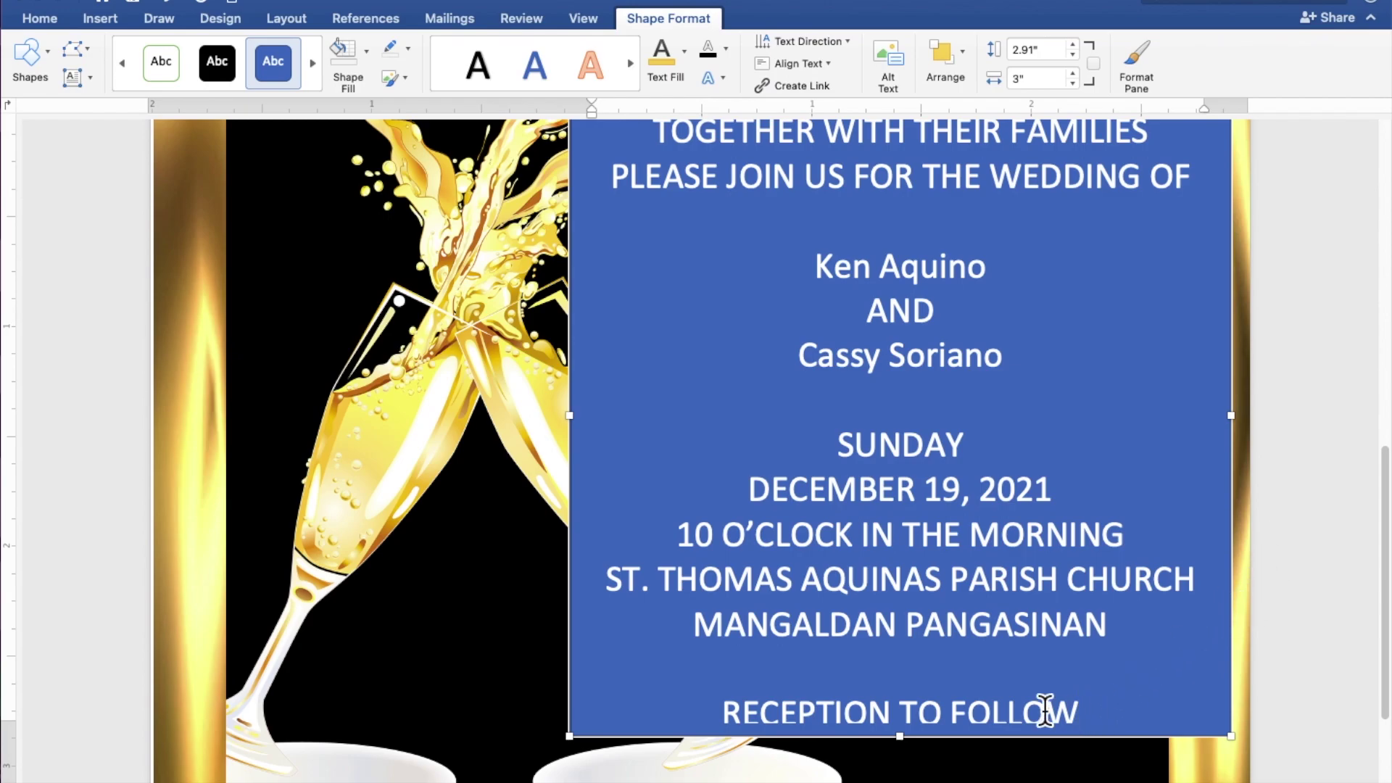
# - Give the invitation details text box No Fill and No Outline, removing its blue fill
pyautogui.moveTo(1063, 713); pyautogui.dragTo(659, 150)
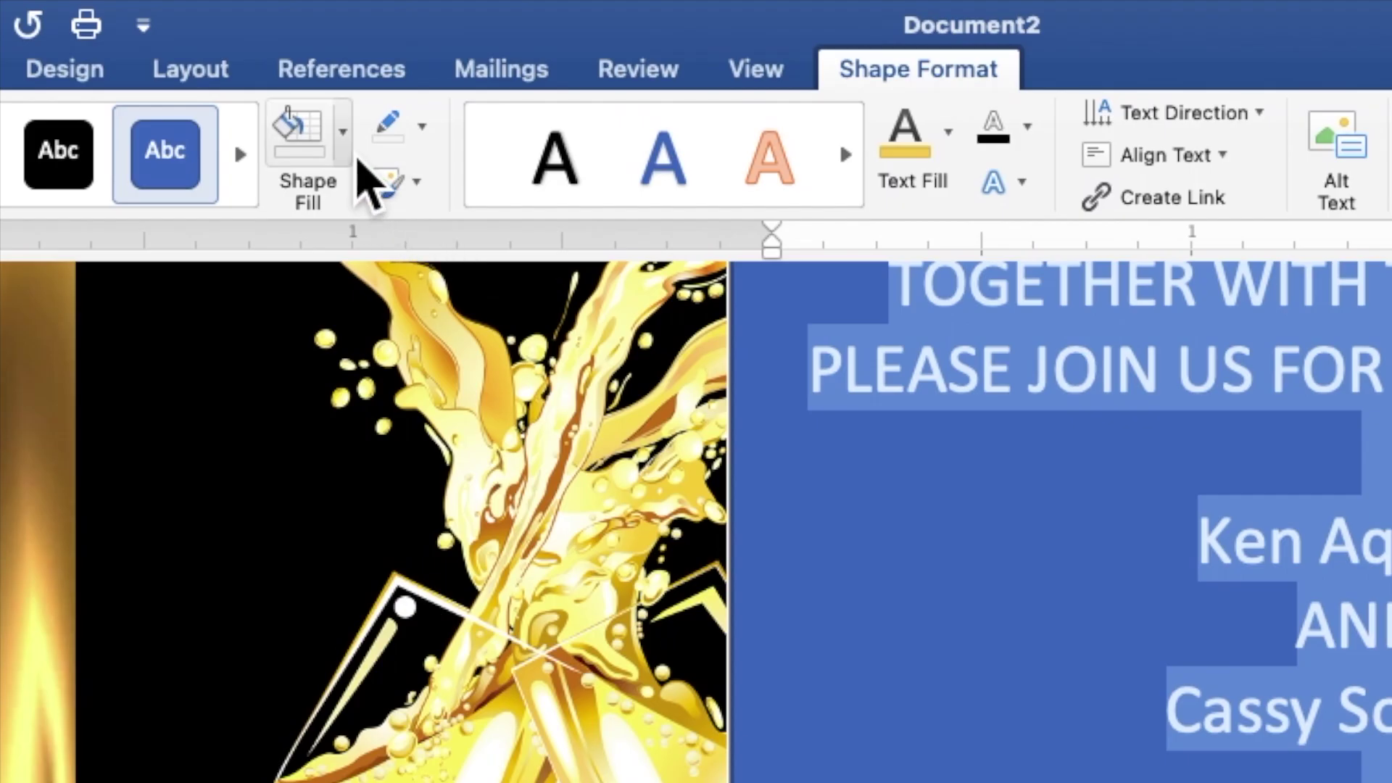
pyautogui.click(354, 158)
pyautogui.click(353, 221)
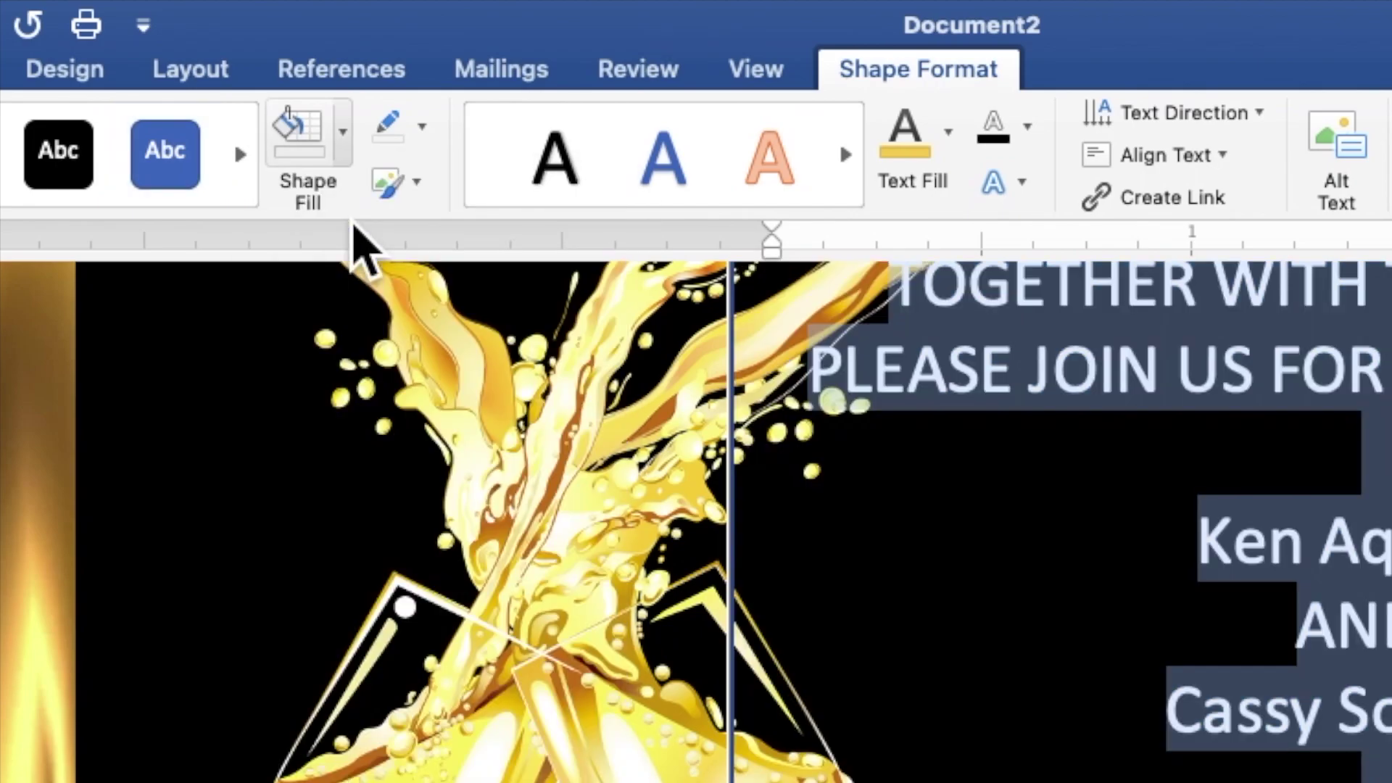
pyautogui.click(432, 142)
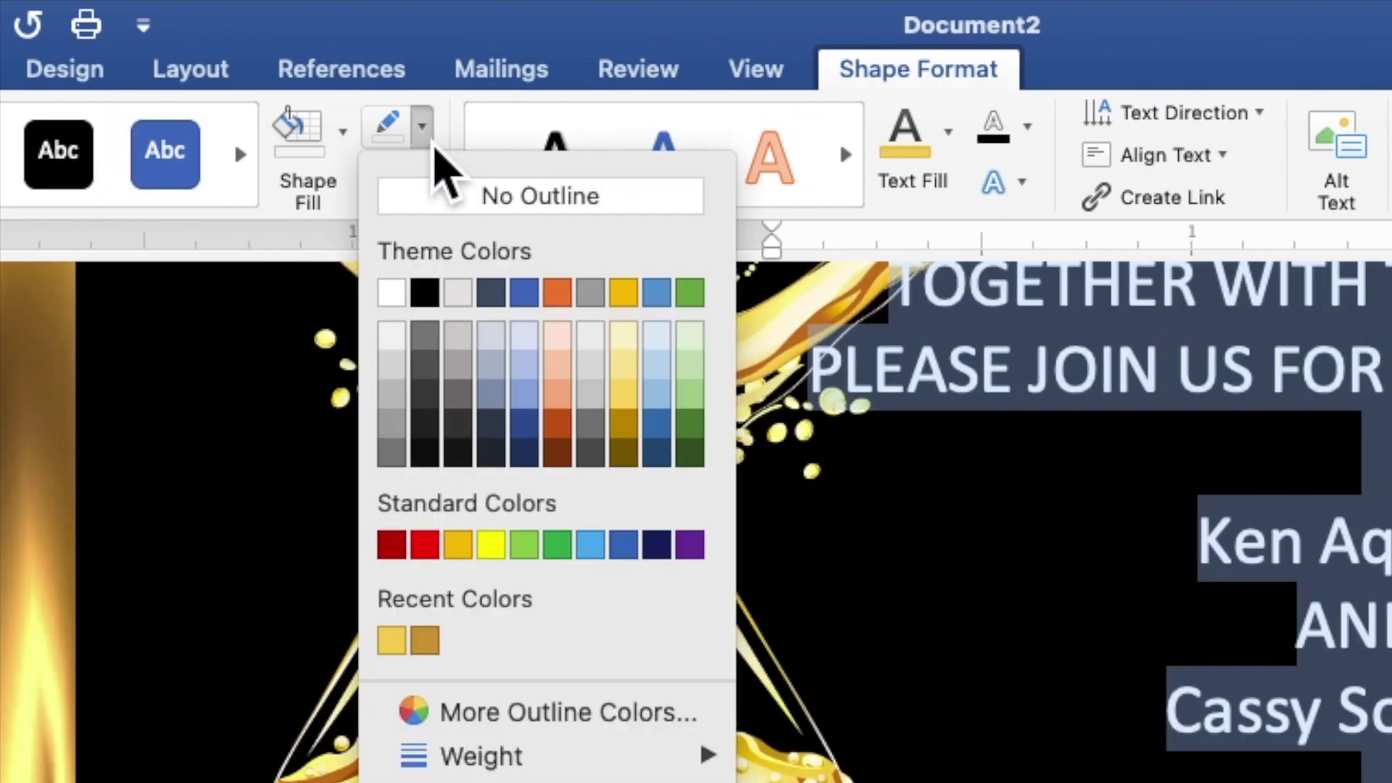
pyautogui.click(439, 203)
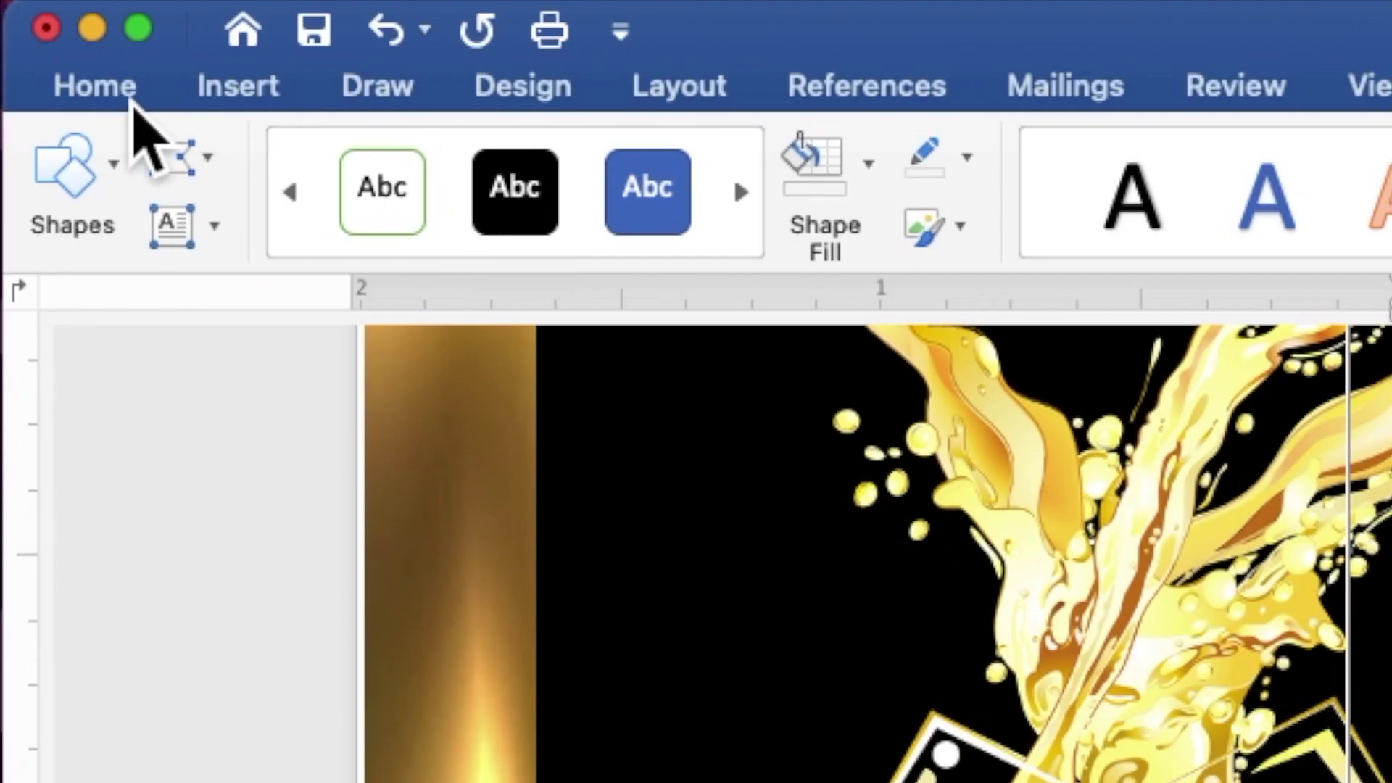
# - Set the invitation details text in Times New Roman at size 8 from the Home tab
pyautogui.click(133, 99)
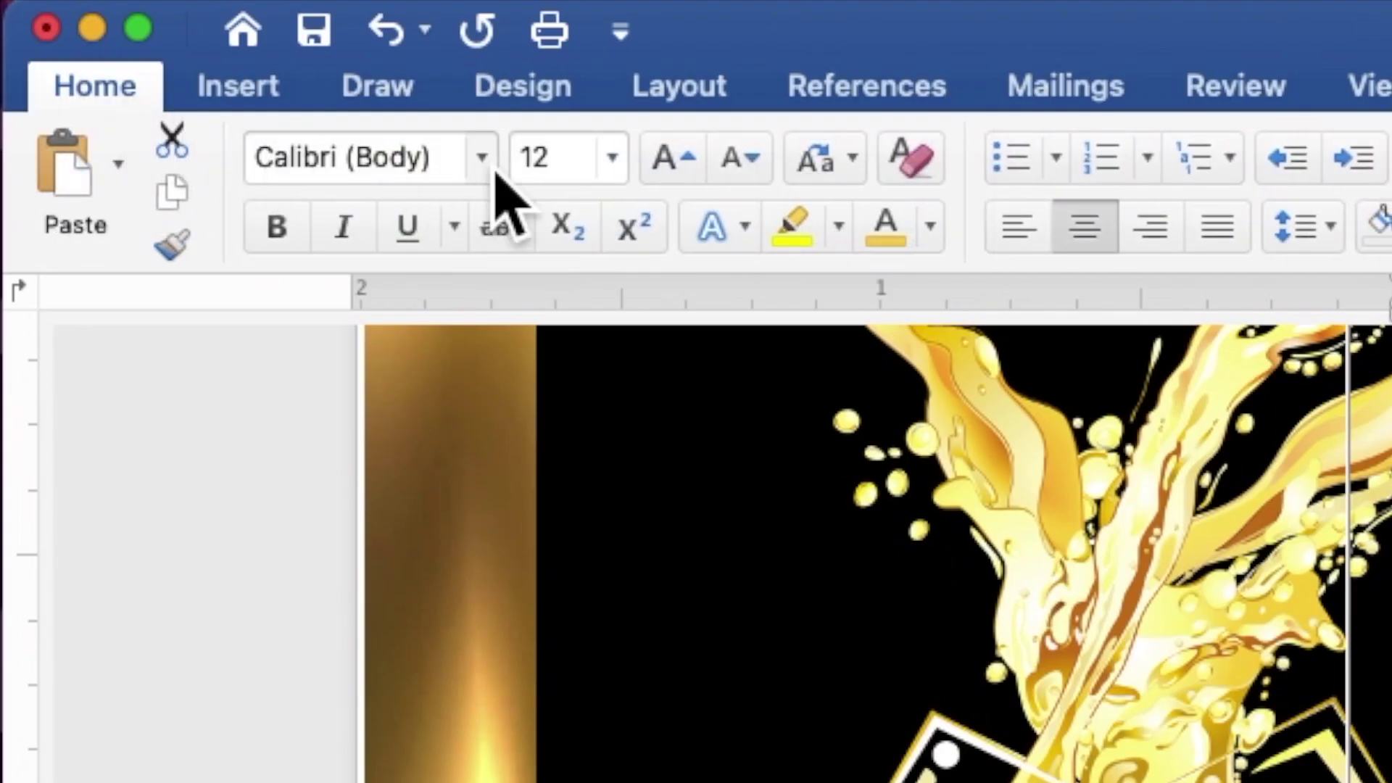
pyautogui.click(496, 171)
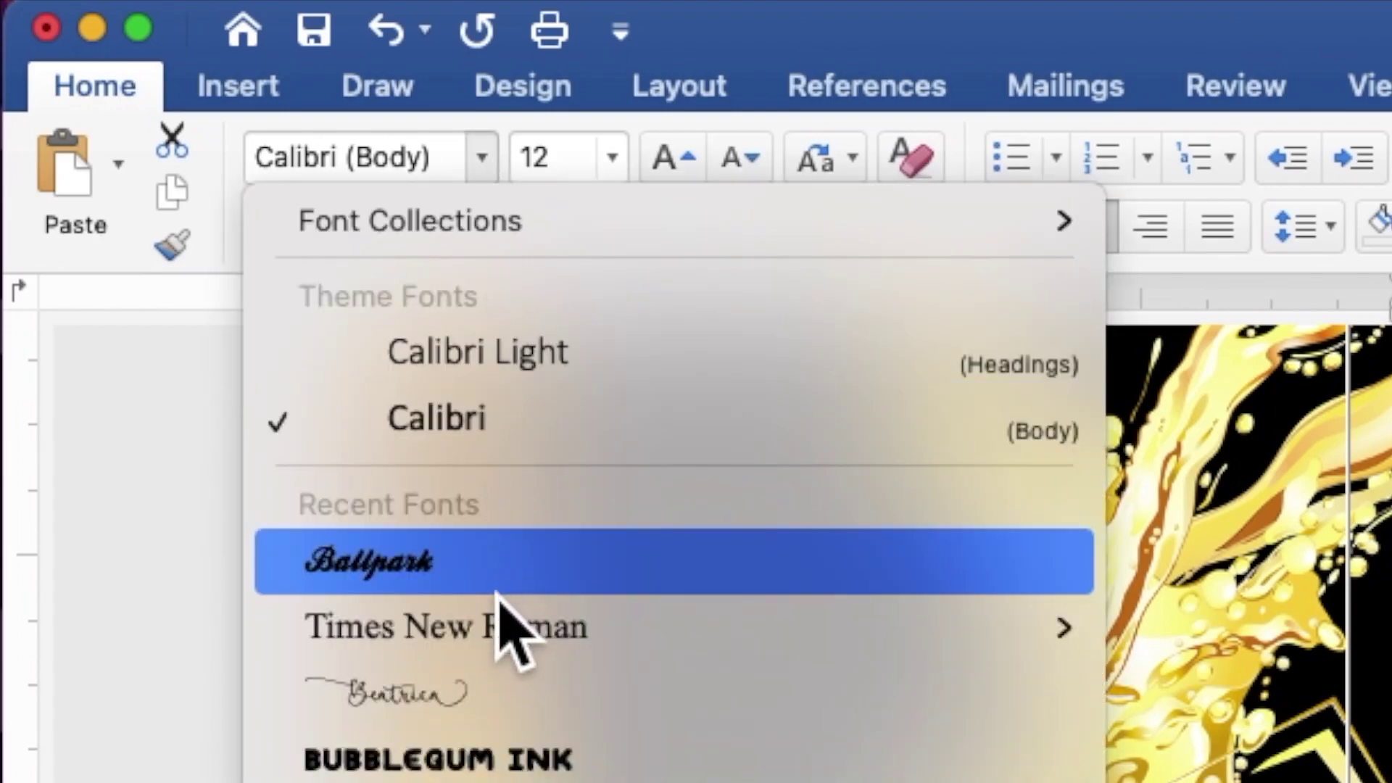
pyautogui.click(507, 638)
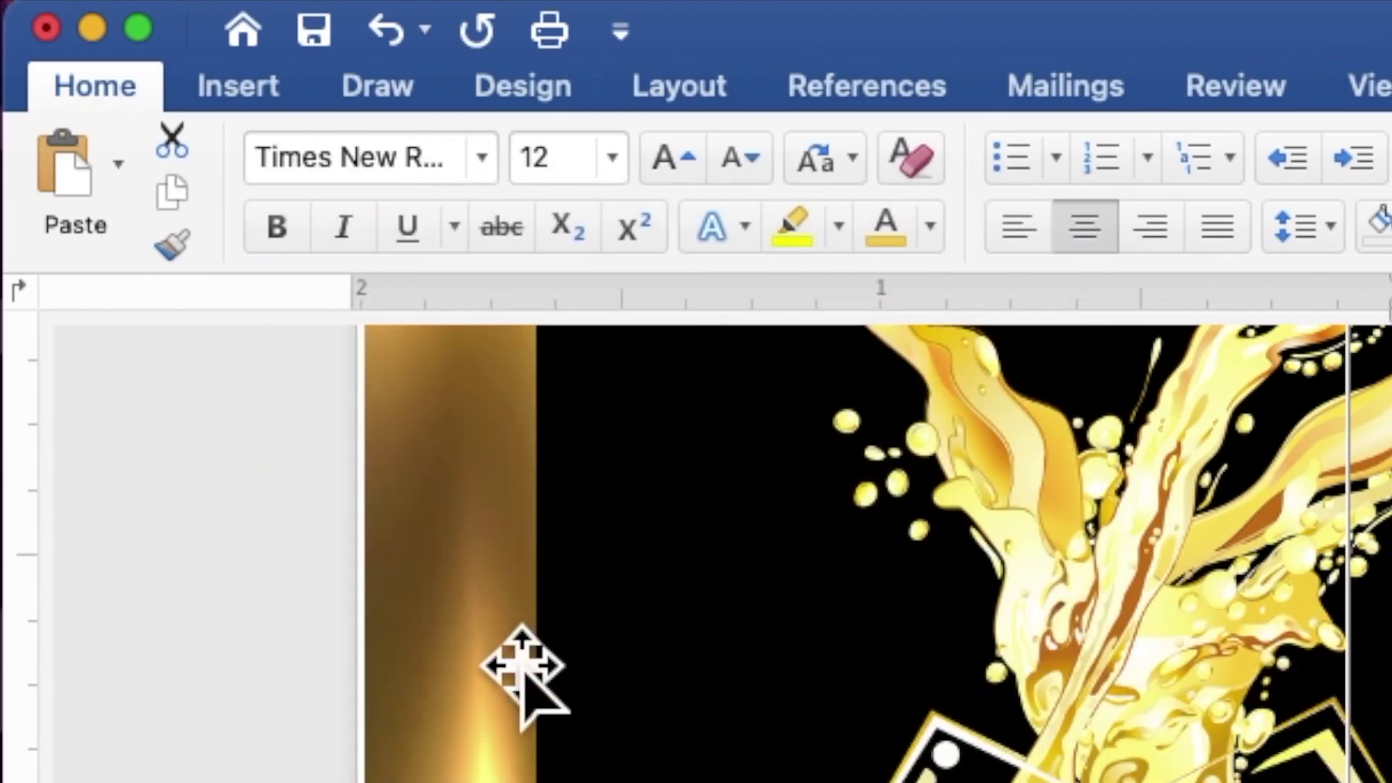
pyautogui.click(534, 167)
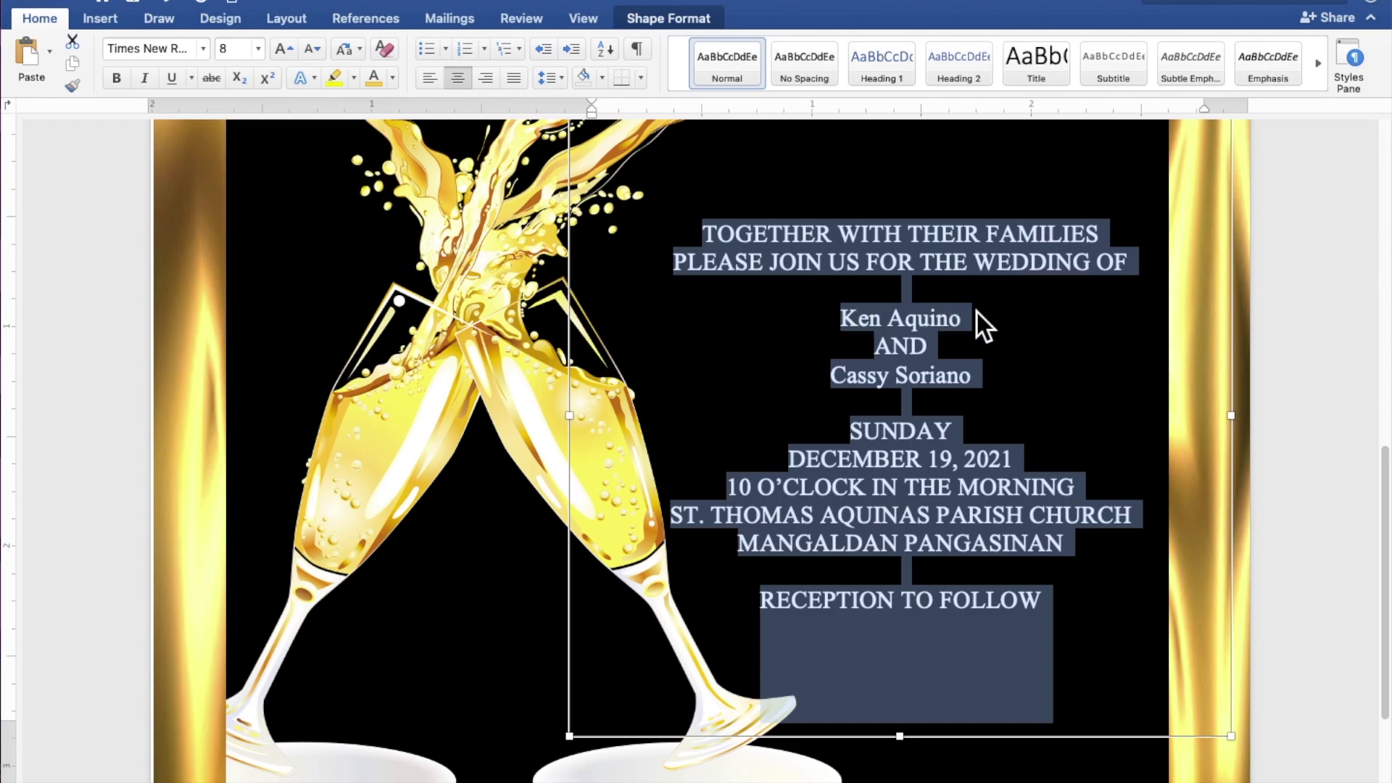
# - Format the two name lines in Ballpark script at size 25 with the gold font colour
pyautogui.moveTo(977, 317); pyautogui.dragTo(857, 325)
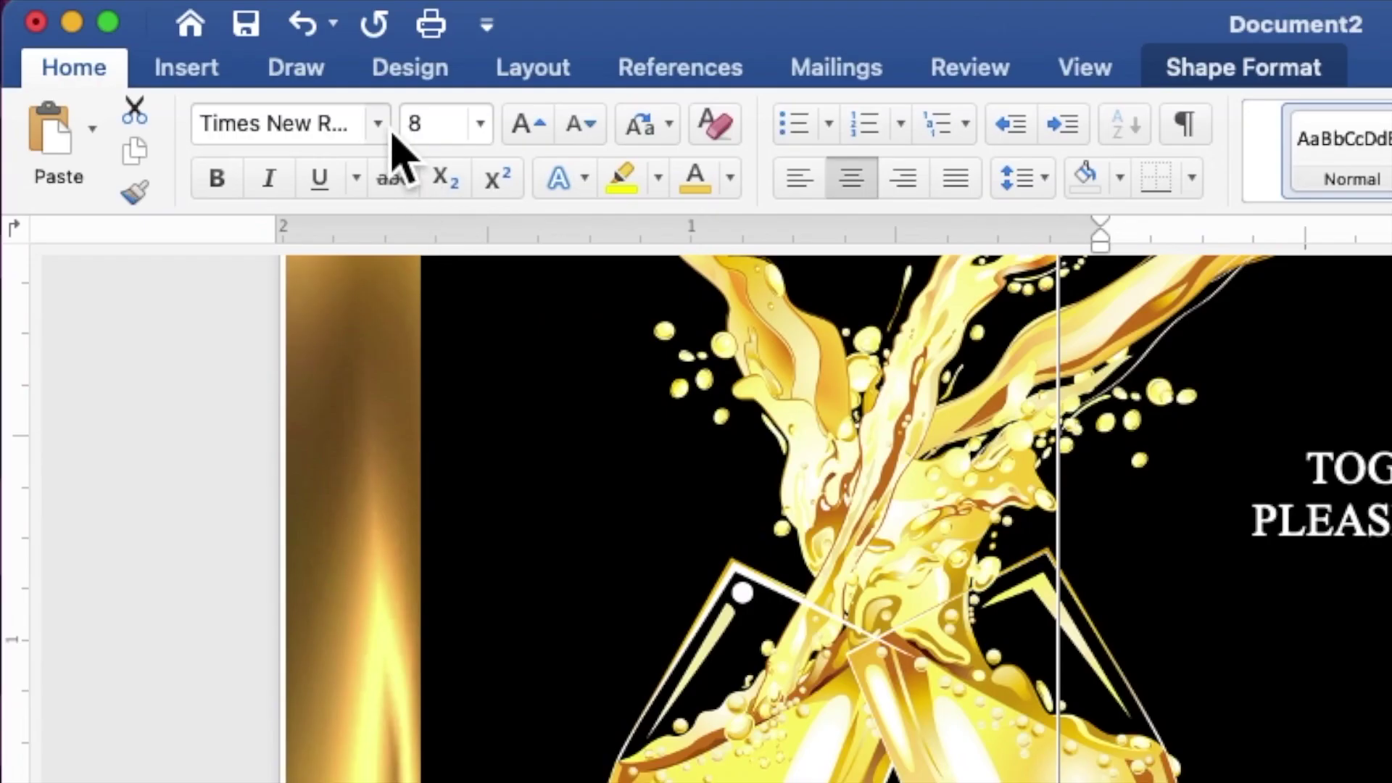
pyautogui.click(204, 49)
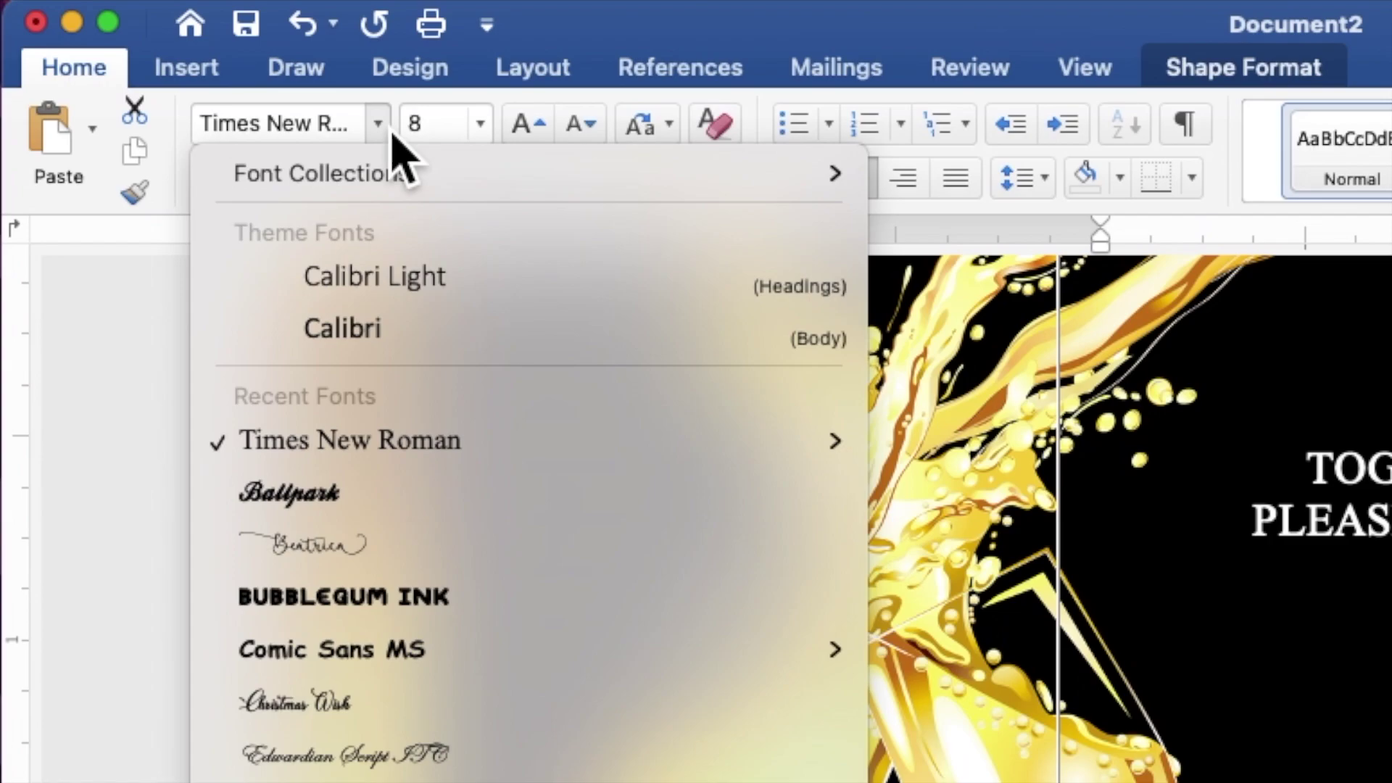
pyautogui.click(413, 501)
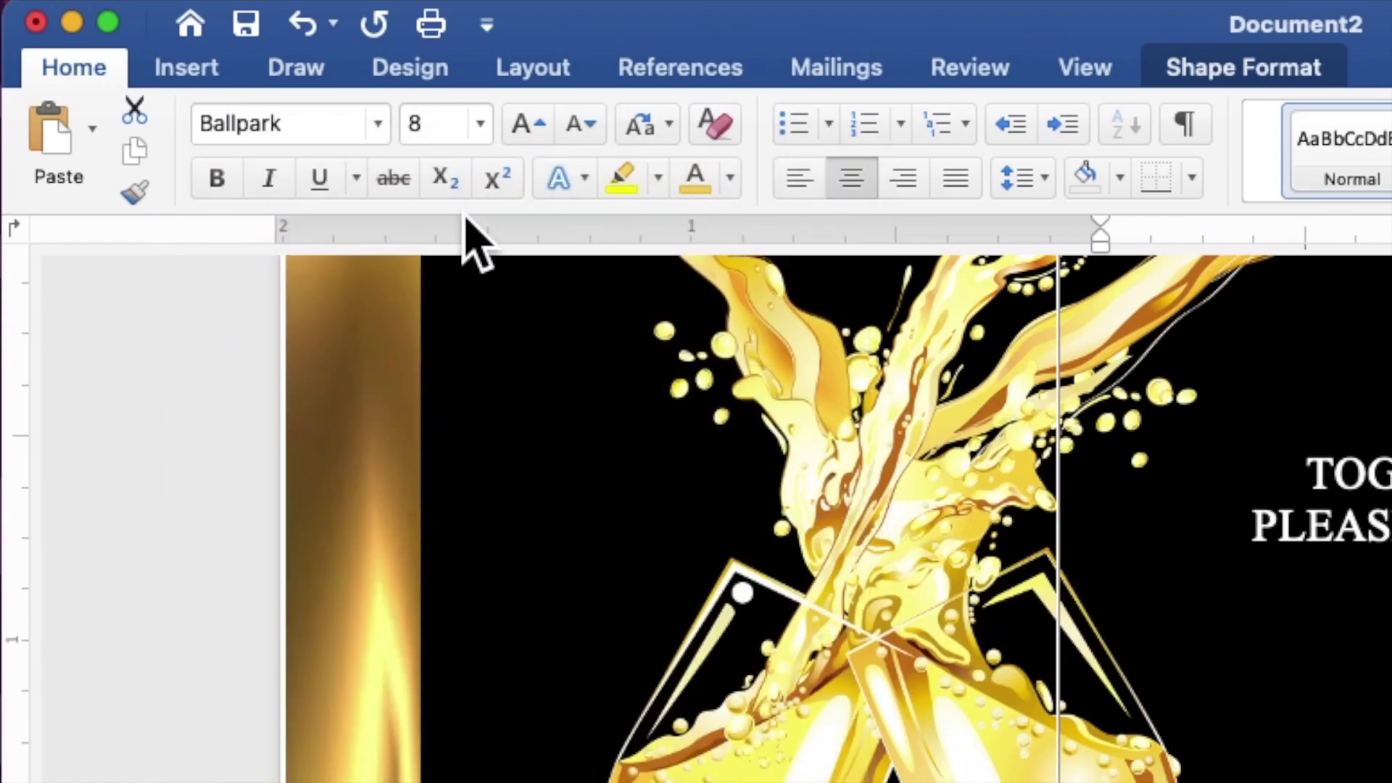
pyautogui.click(420, 136)
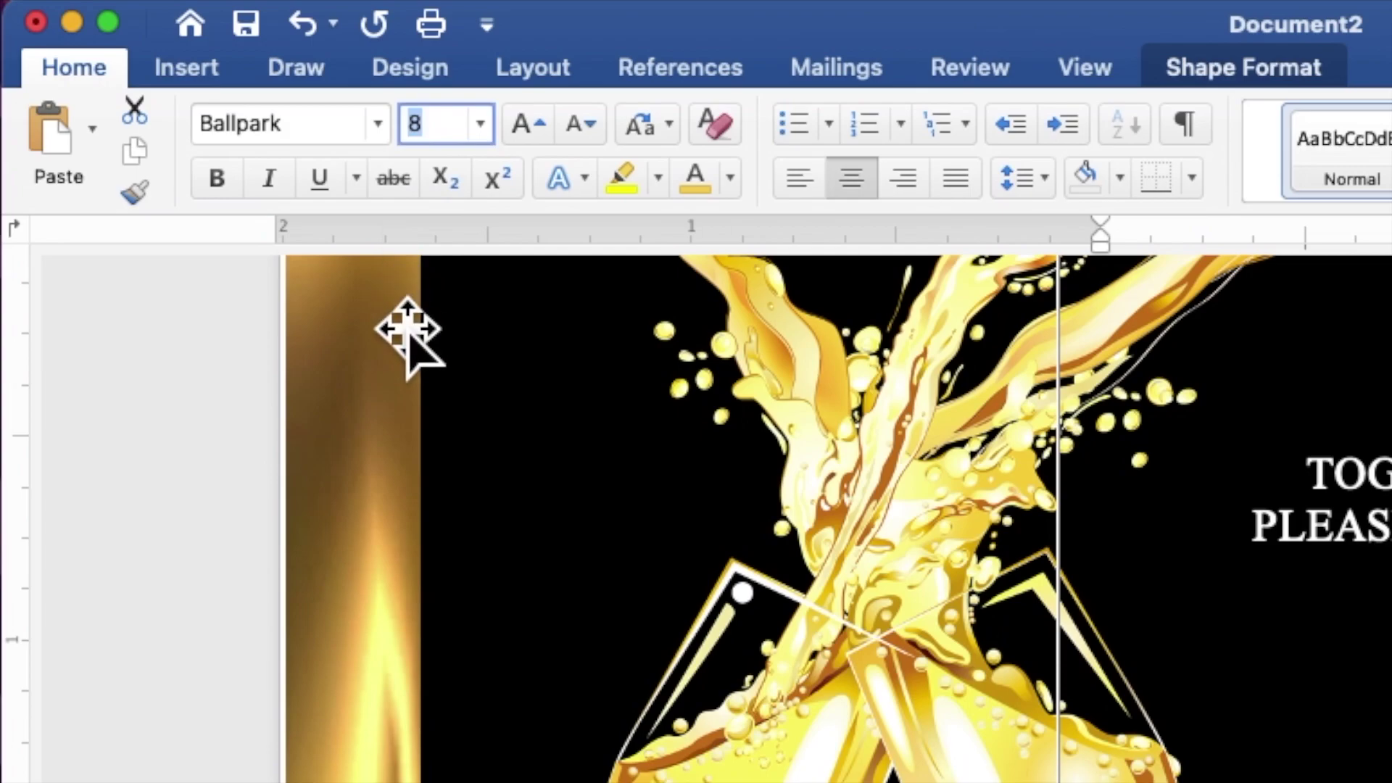
pyautogui.write('25')
pyautogui.press('Return')
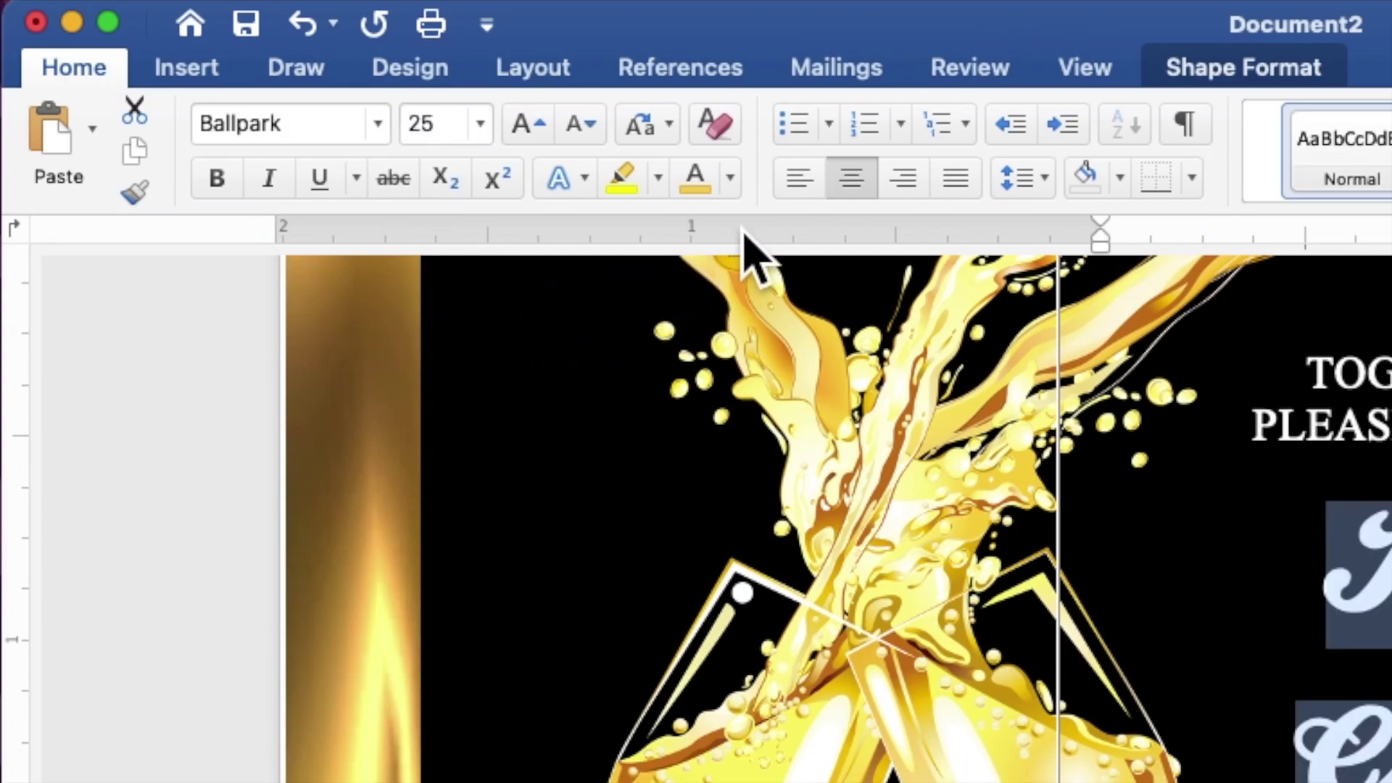
pyautogui.click(738, 181)
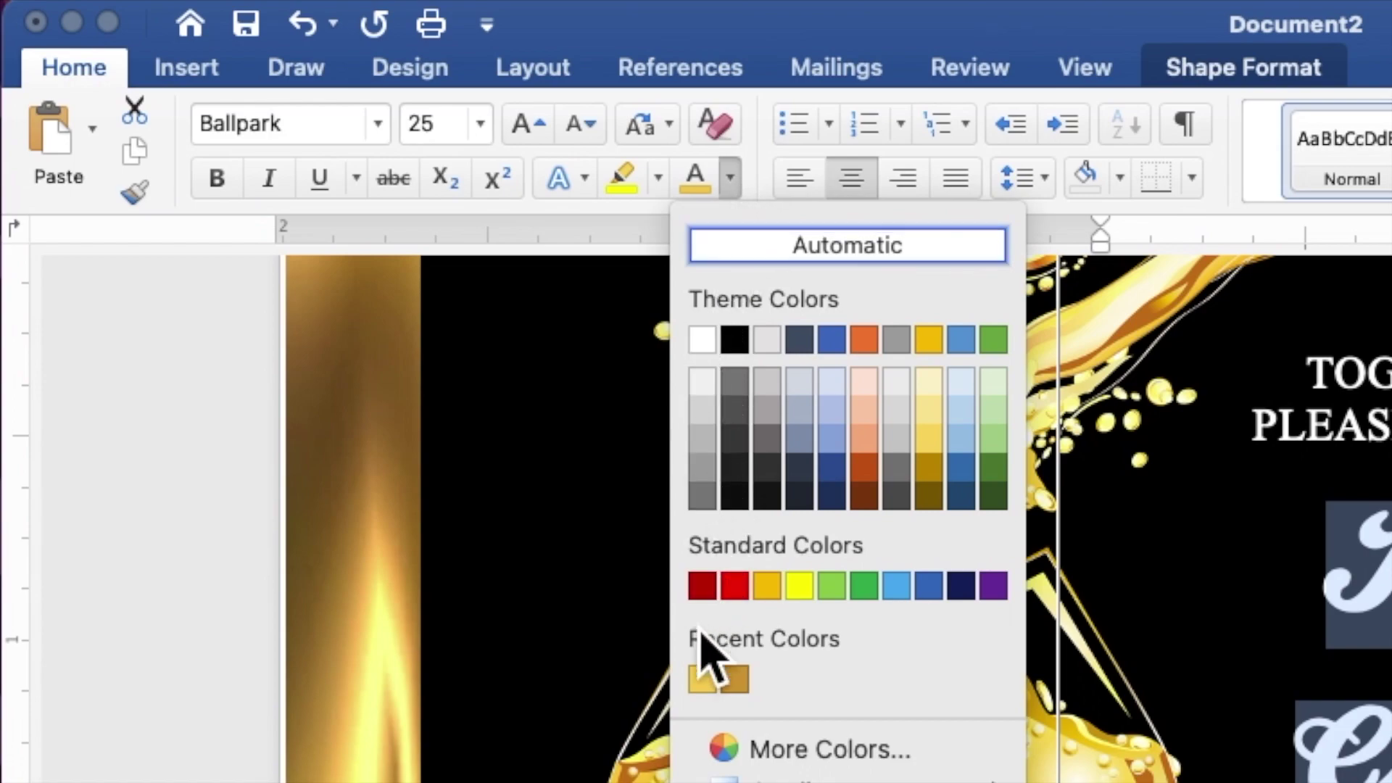
pyautogui.click(703, 681)
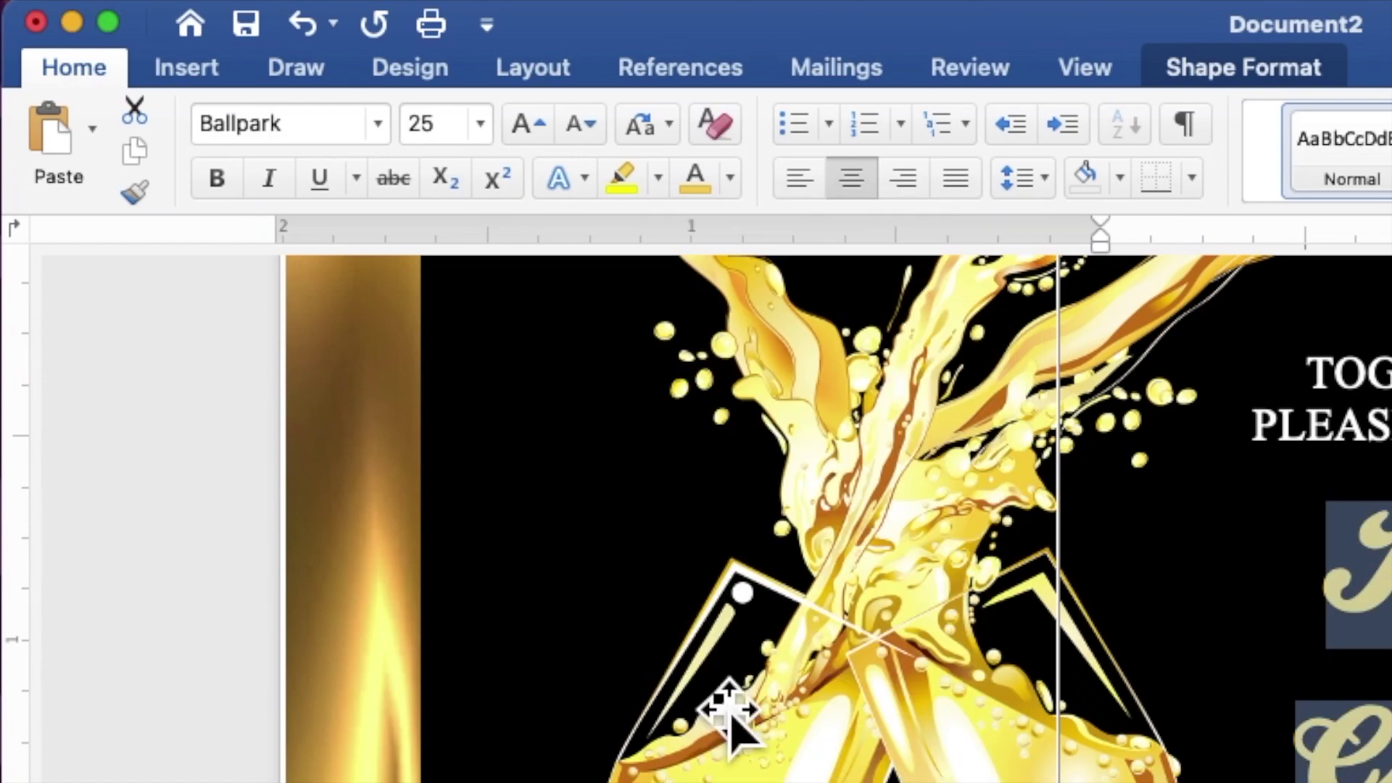
pyautogui.scroll(-3, 391, 363)
pyautogui.scroll(-2, 391, 363)
pyautogui.scroll(-2, 392, 362)
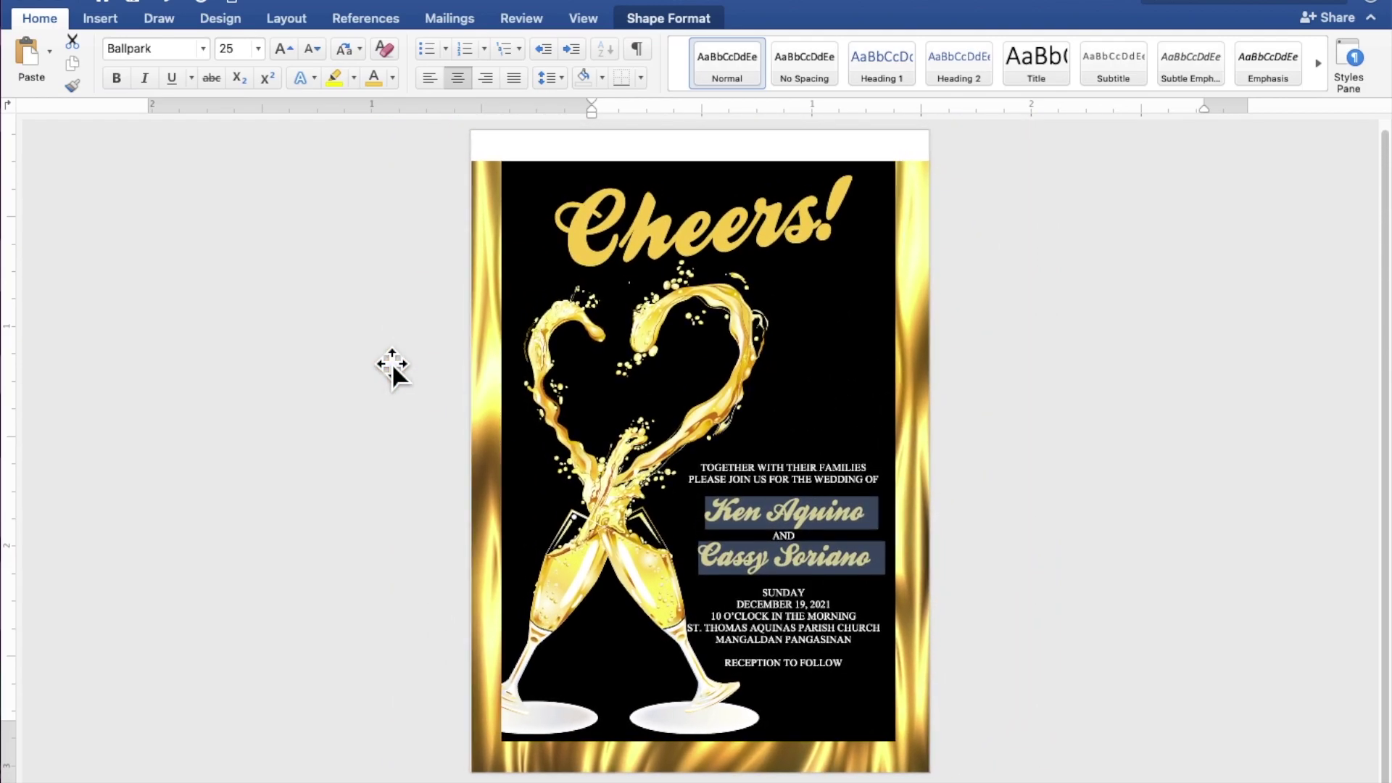
# - Nudge the details text box a few steps up and right, then deselect to view the card
pyautogui.hotkey('ctrl', 'z')
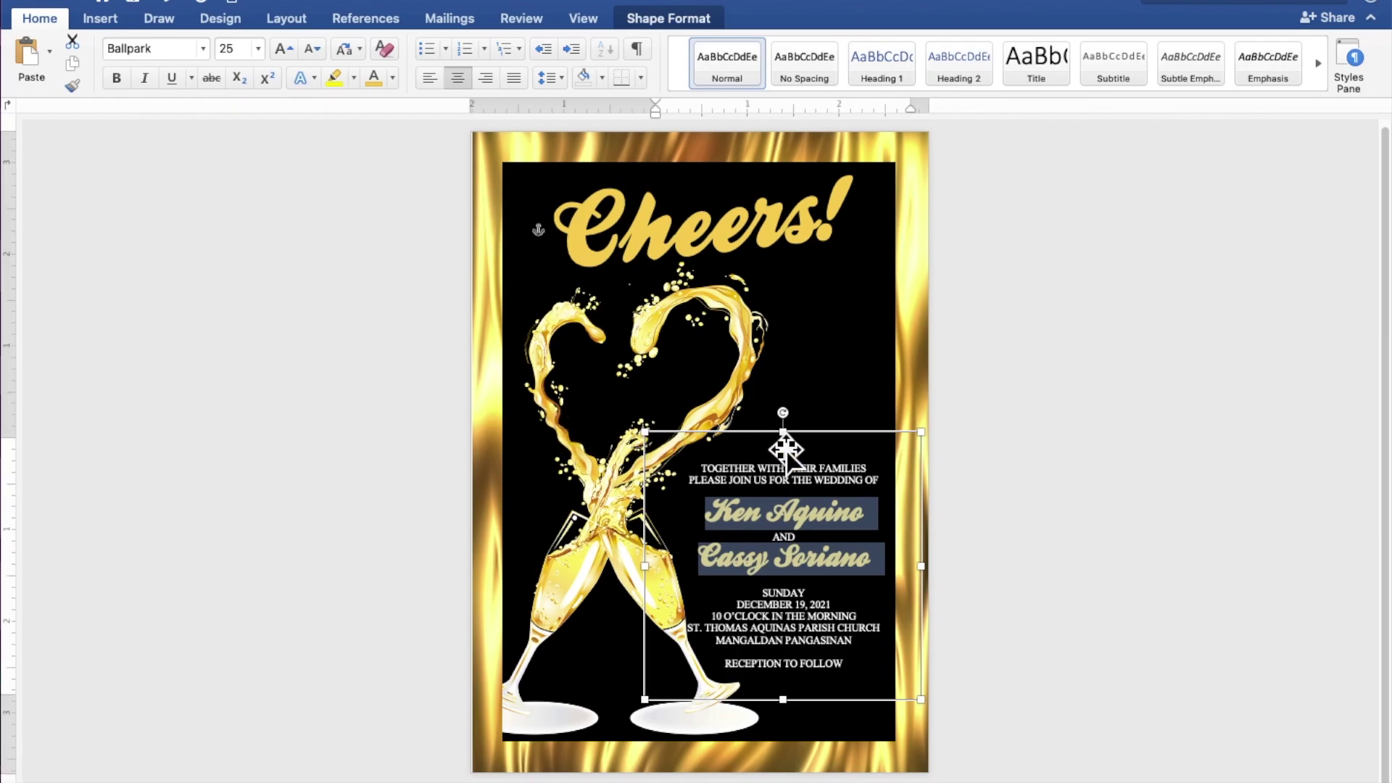
pyautogui.click(839, 438)
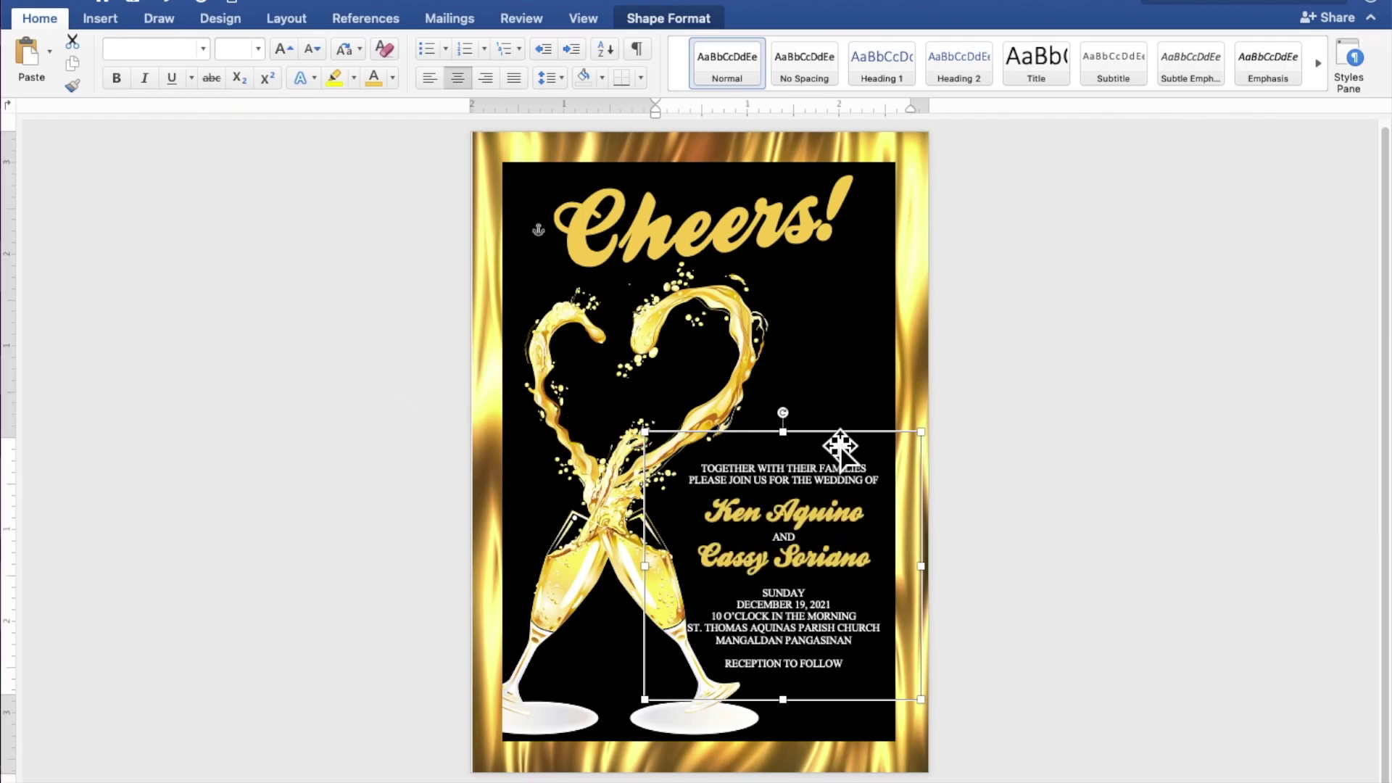
pyautogui.press('Up')
pyautogui.press('Right')
pyautogui.press('Up')
pyautogui.press('Right')
pyautogui.press('Up')
pyautogui.press('Right')
pyautogui.press('Right')
pyautogui.press('Down')
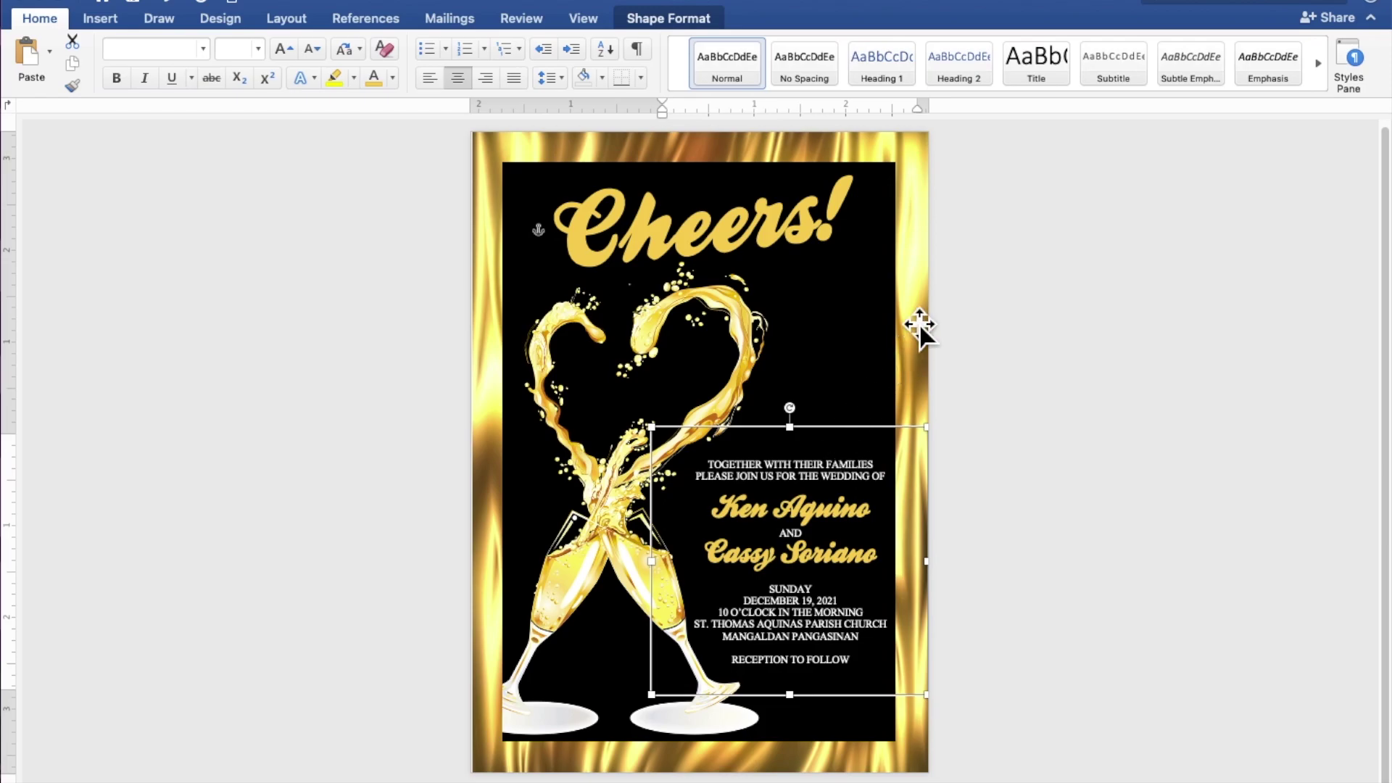
pyautogui.click(937, 216)
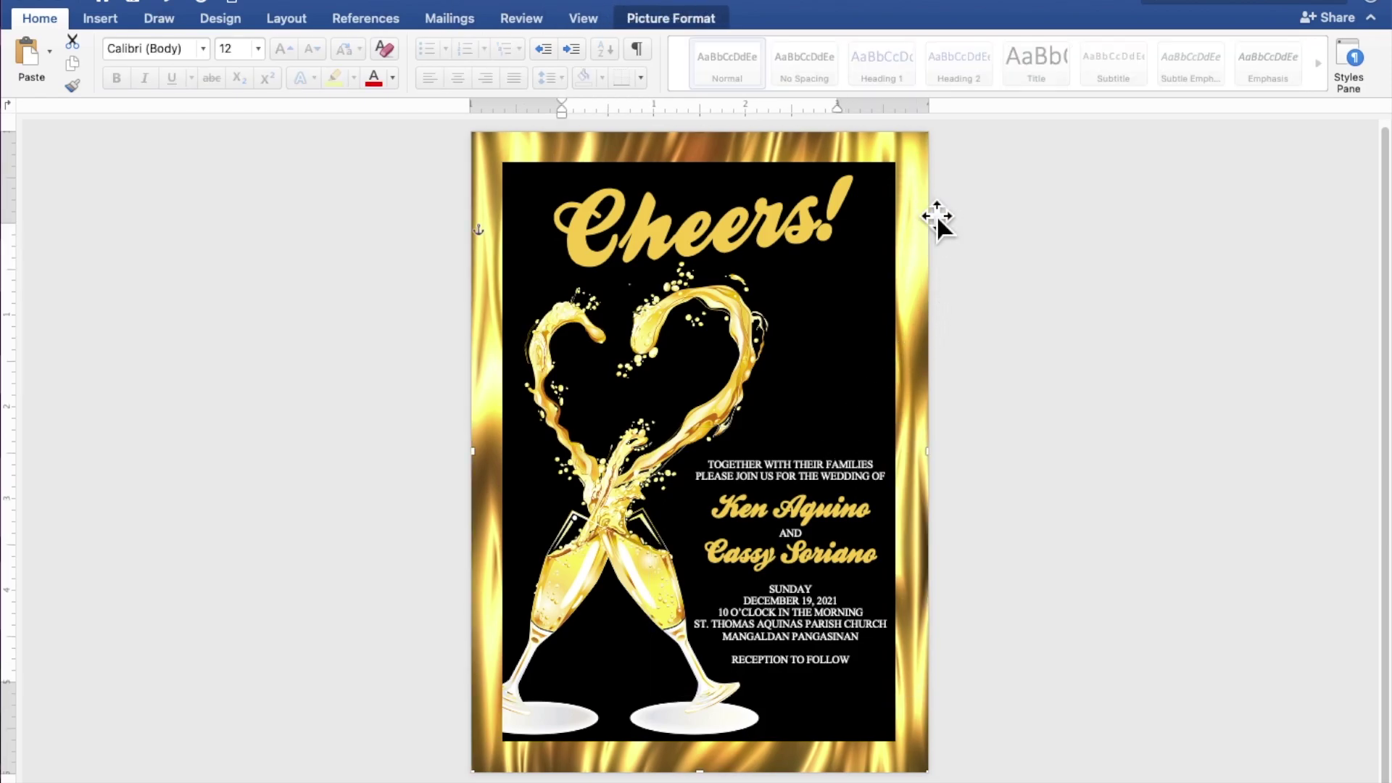
pyautogui.click(1162, 435)
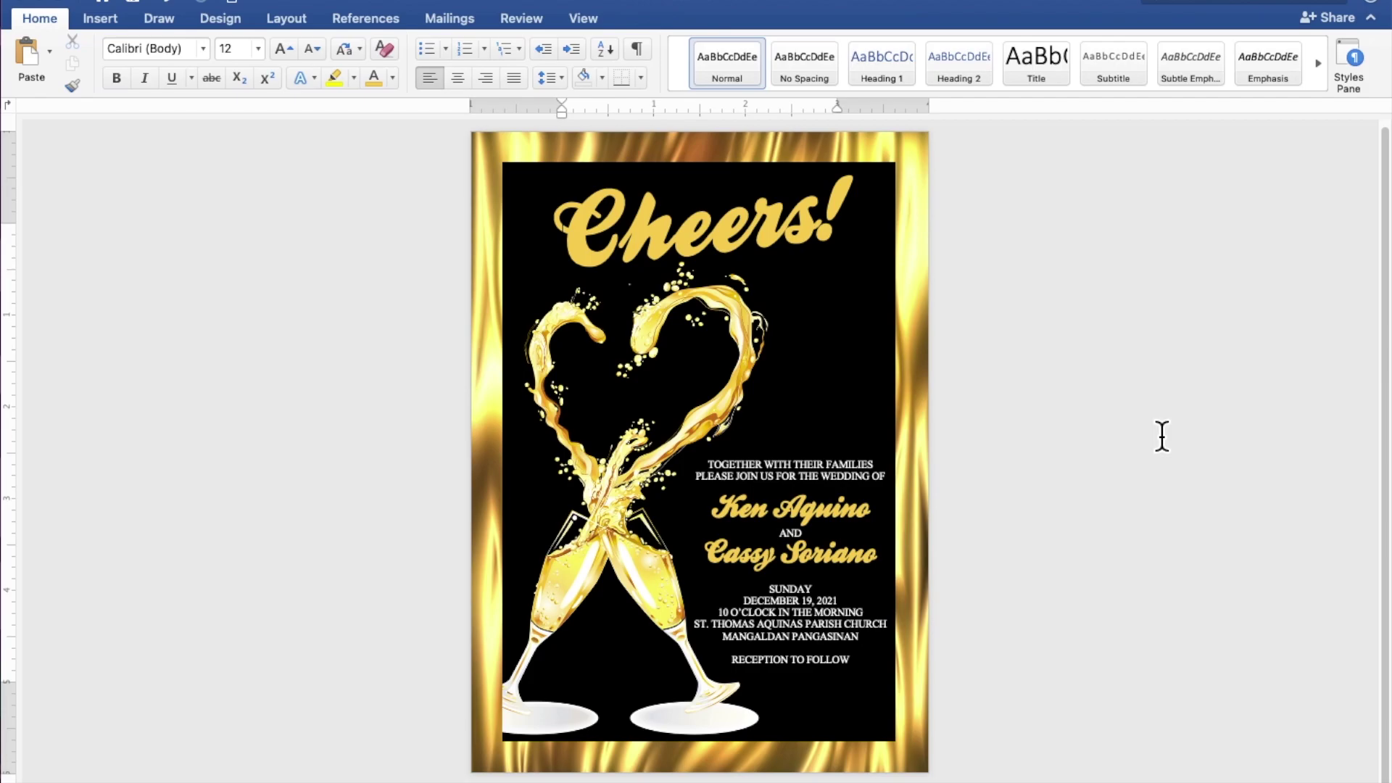